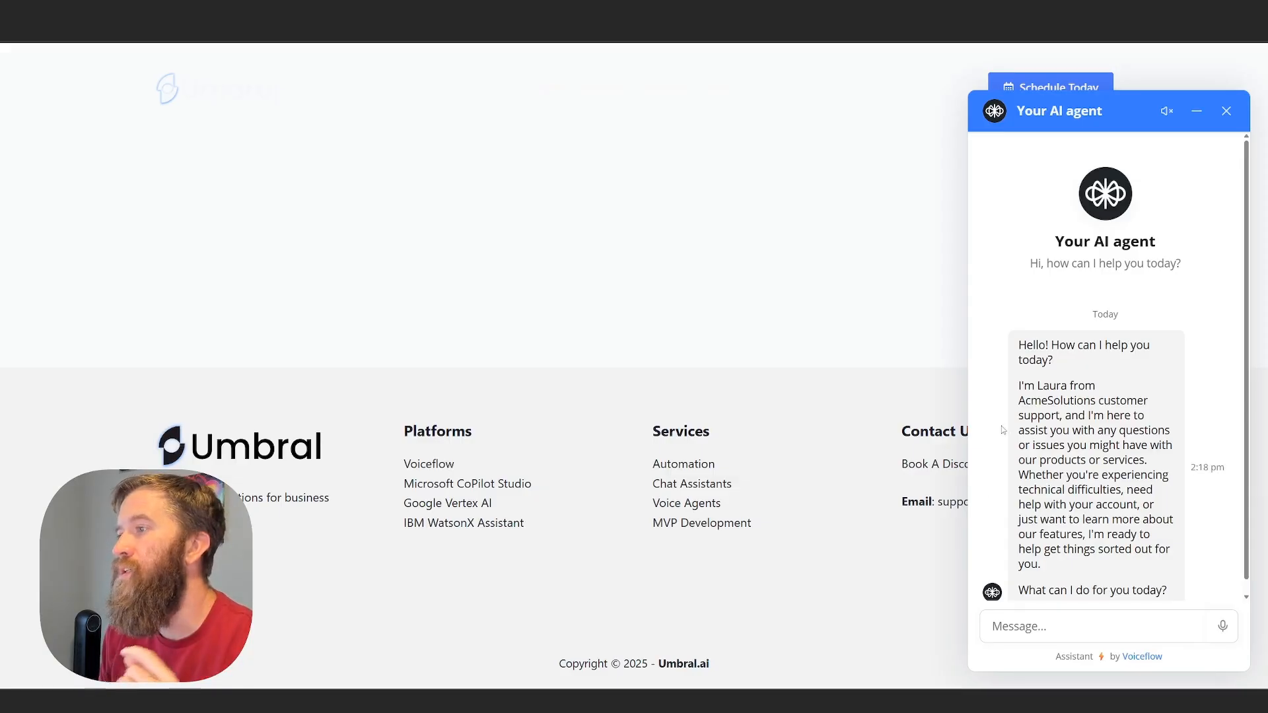
Switch to the browser's language settings and move Spanish to the top of the preferred languages
{"action": "scroll", "coordinate": [1101, 526], "scroll_direction": "down", "scroll_amount": 1}
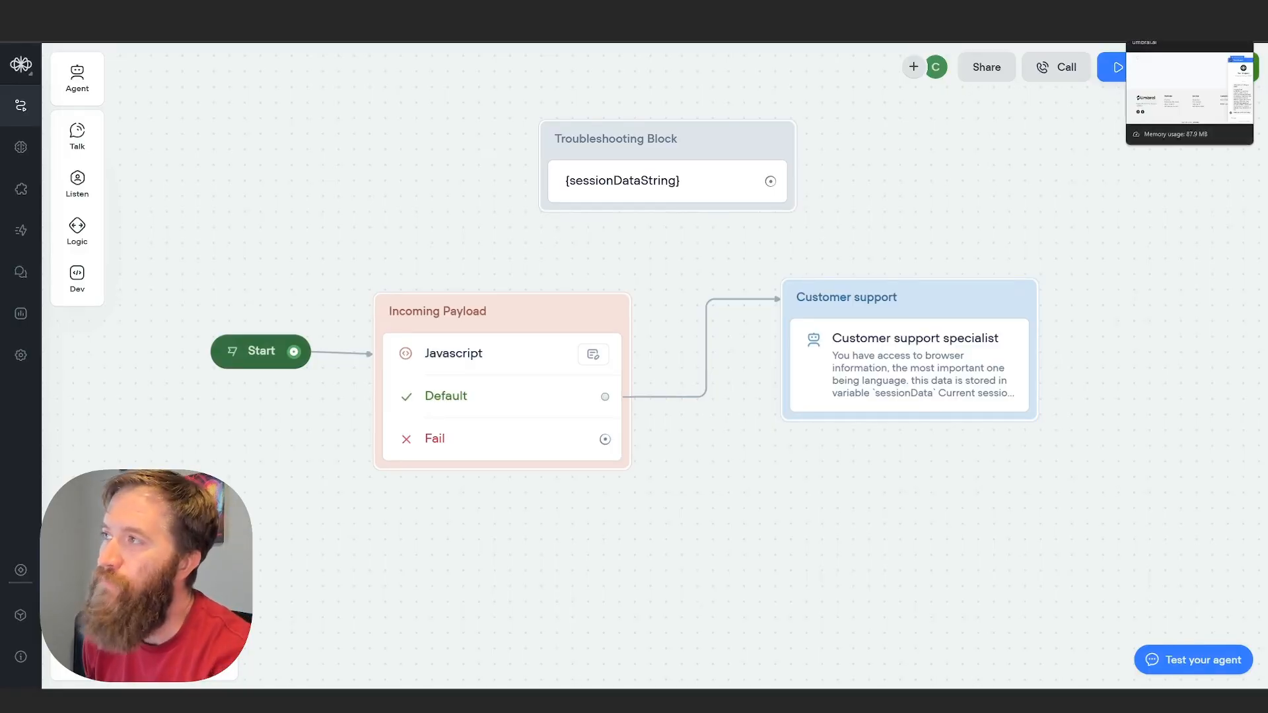
{"action": "left_click", "coordinate": [853, 46]}
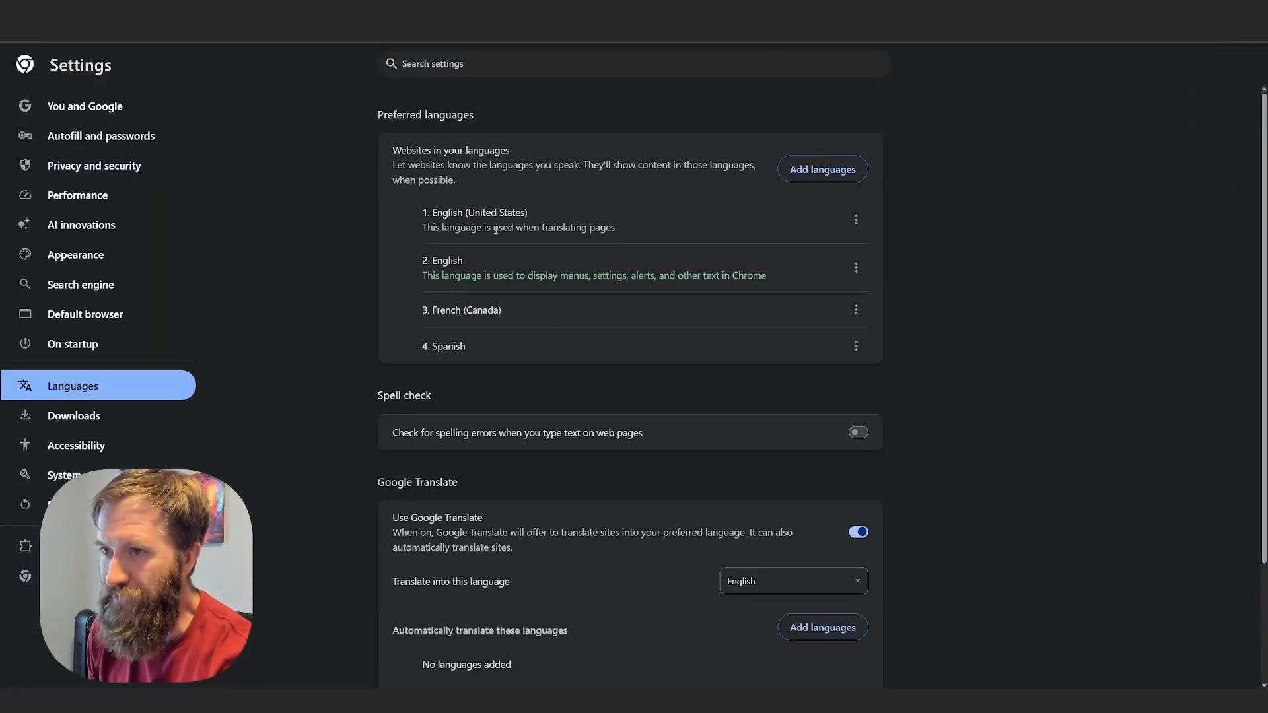
{"action": "left_click", "coordinate": [855, 346]}
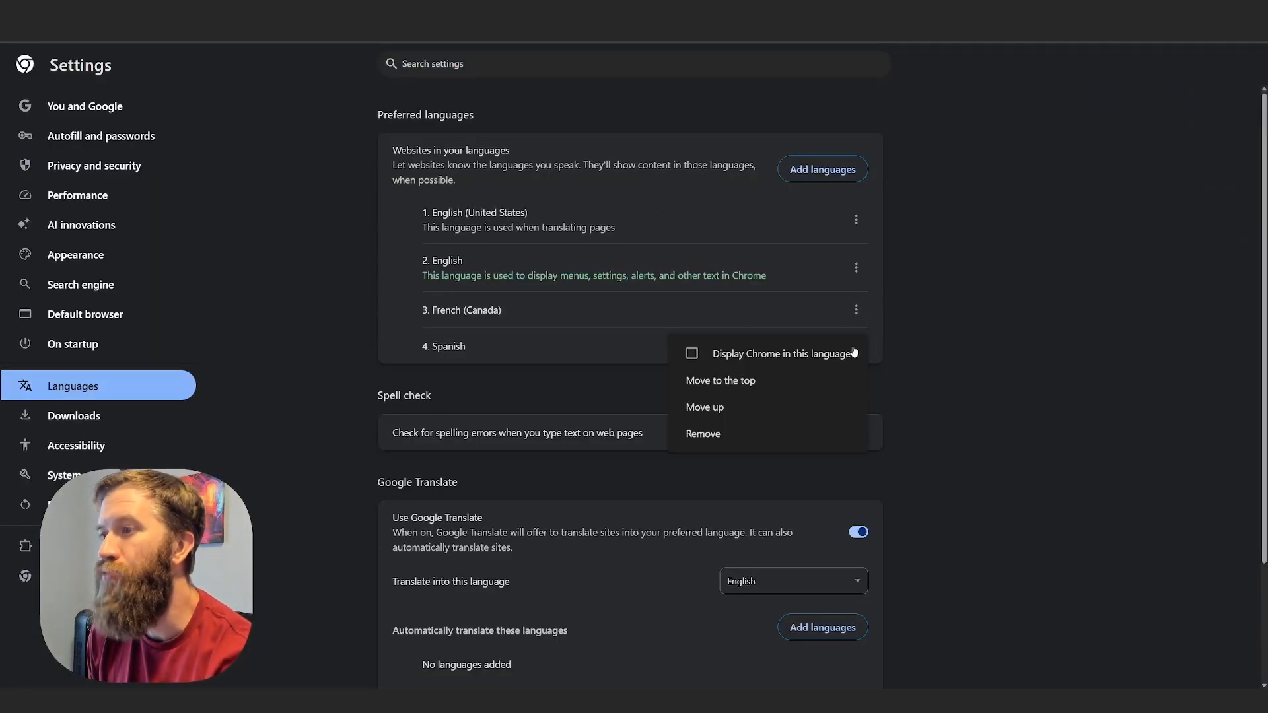
{"action": "left_click", "coordinate": [739, 378]}
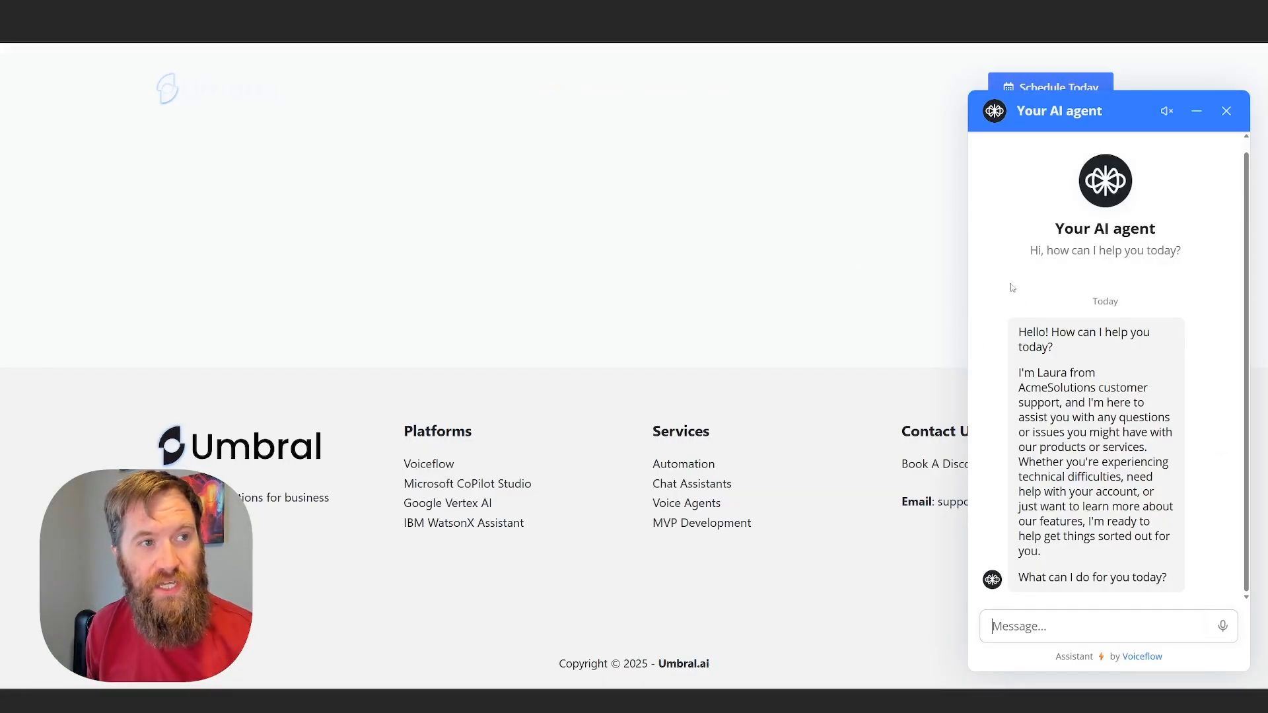
Clear the umbral.ai site's local and session storage in the developer tools, and reload the page
{"action": "right_click", "coordinate": [860, 328]}
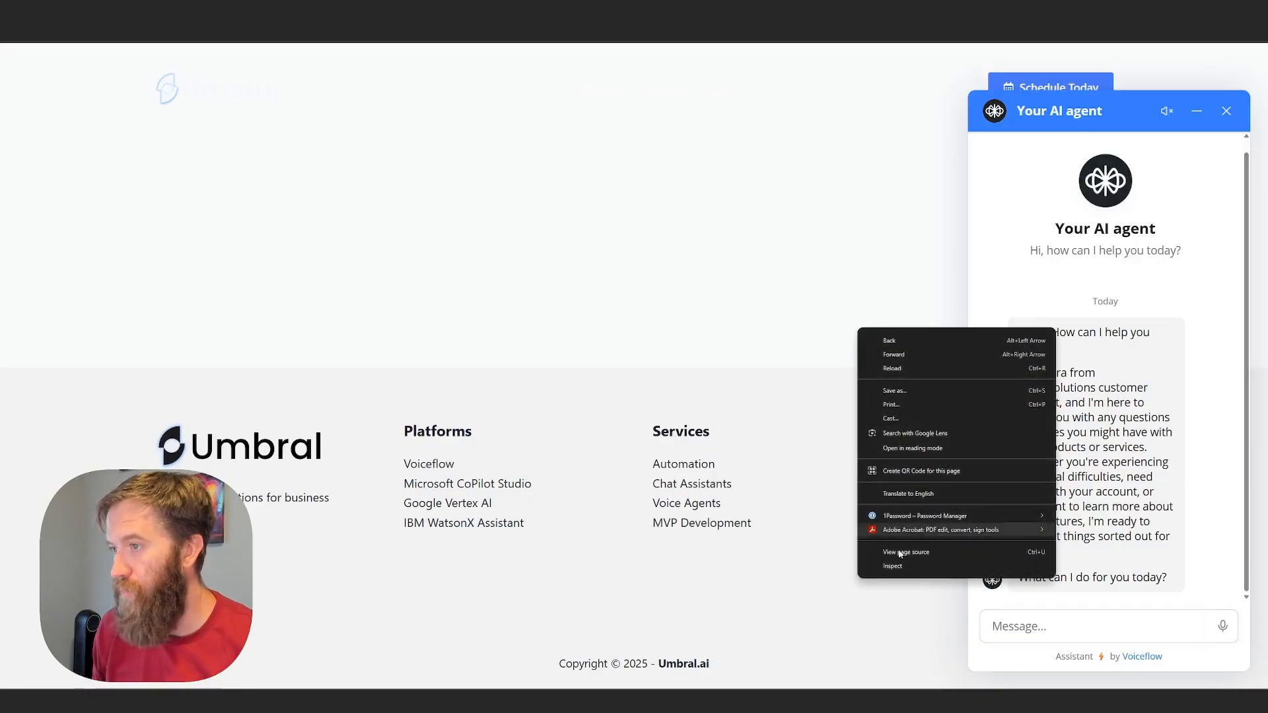
{"action": "left_click", "coordinate": [885, 562]}
{"action": "left_click", "coordinate": [977, 50]}
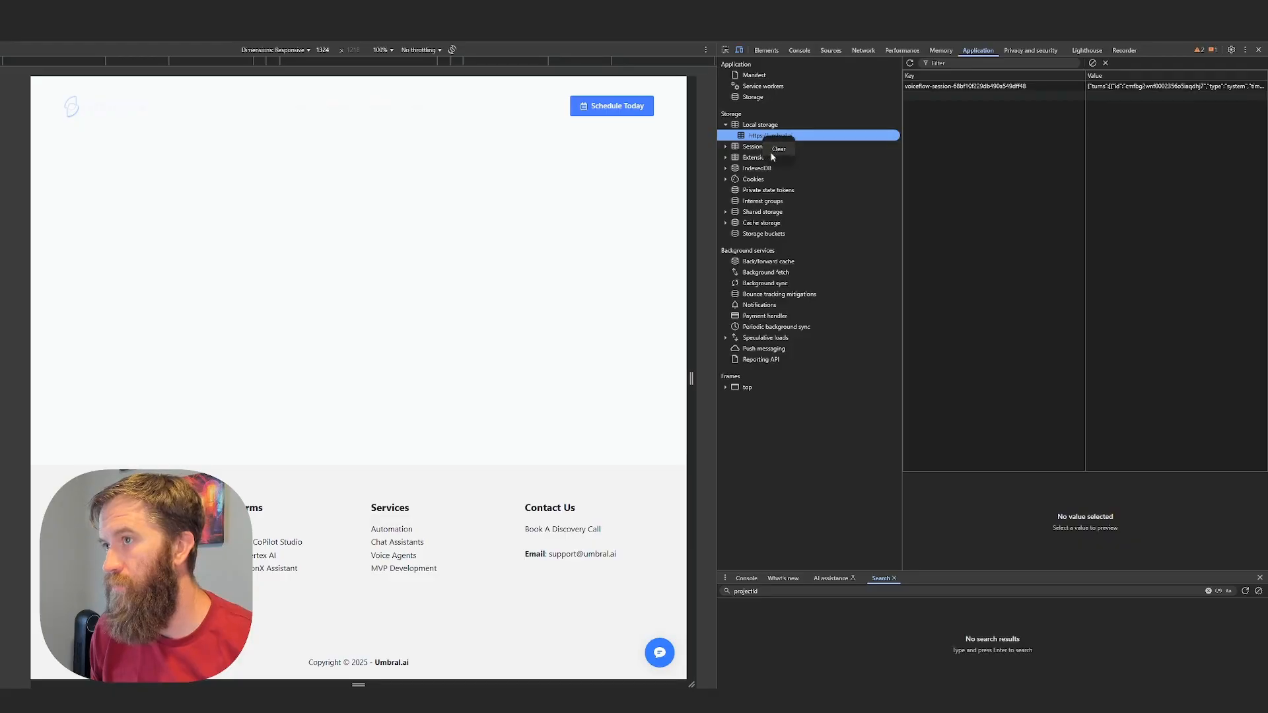
{"action": "left_click", "coordinate": [763, 146]}
{"action": "right_click", "coordinate": [769, 158]}
{"action": "left_click", "coordinate": [768, 168]}
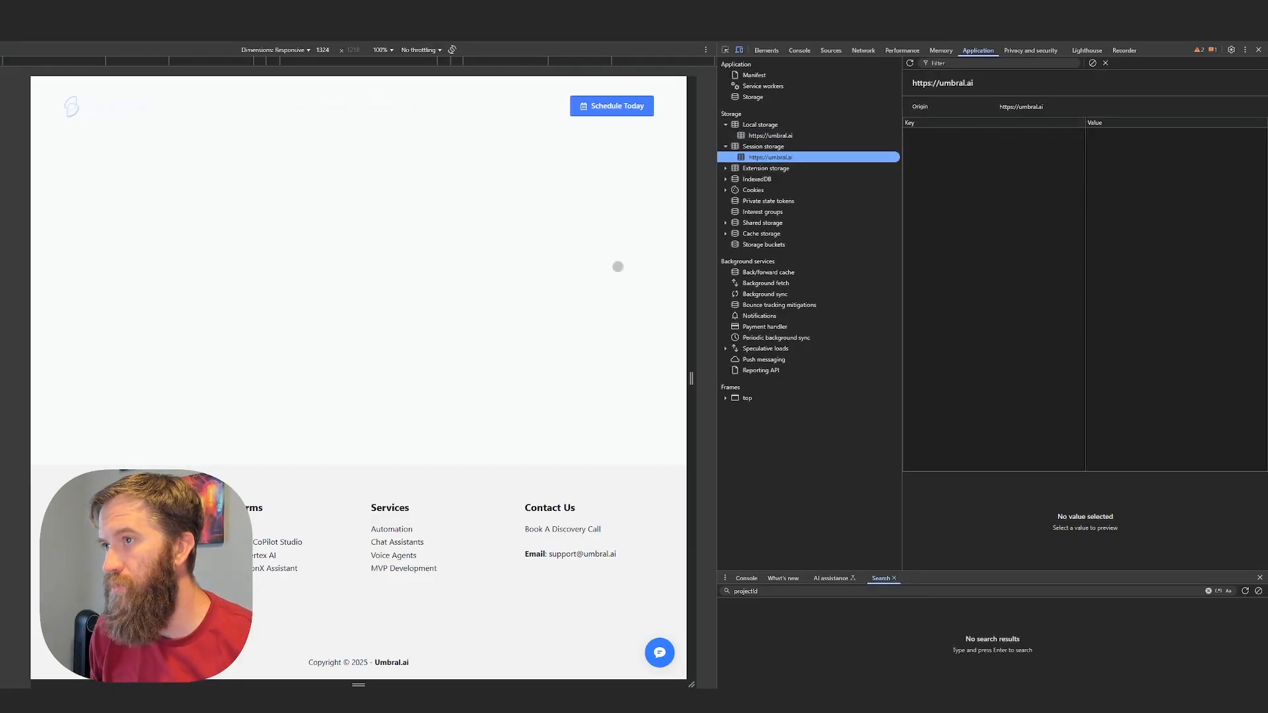
{"action": "key", "text": "ctrl+r"}
{"action": "key", "text": "F12"}
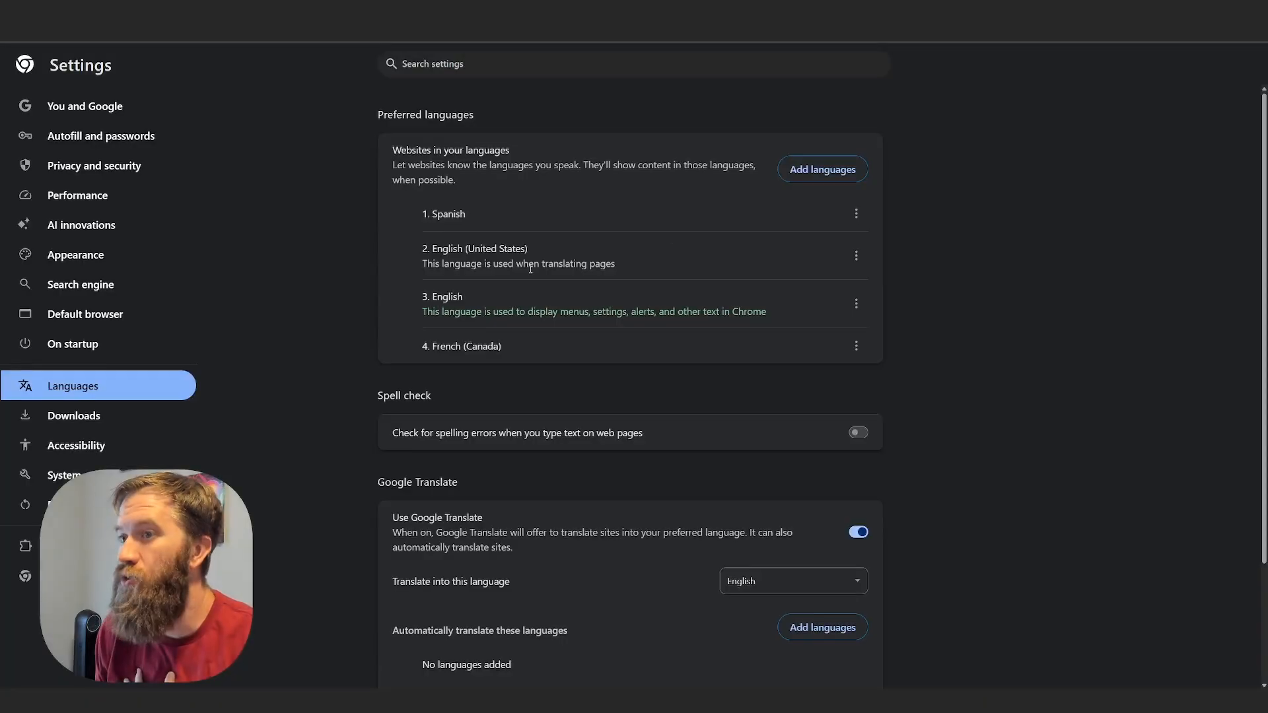
Move French (Canada) to the top of the browser's preferred languages
{"action": "left_click", "coordinate": [858, 350]}
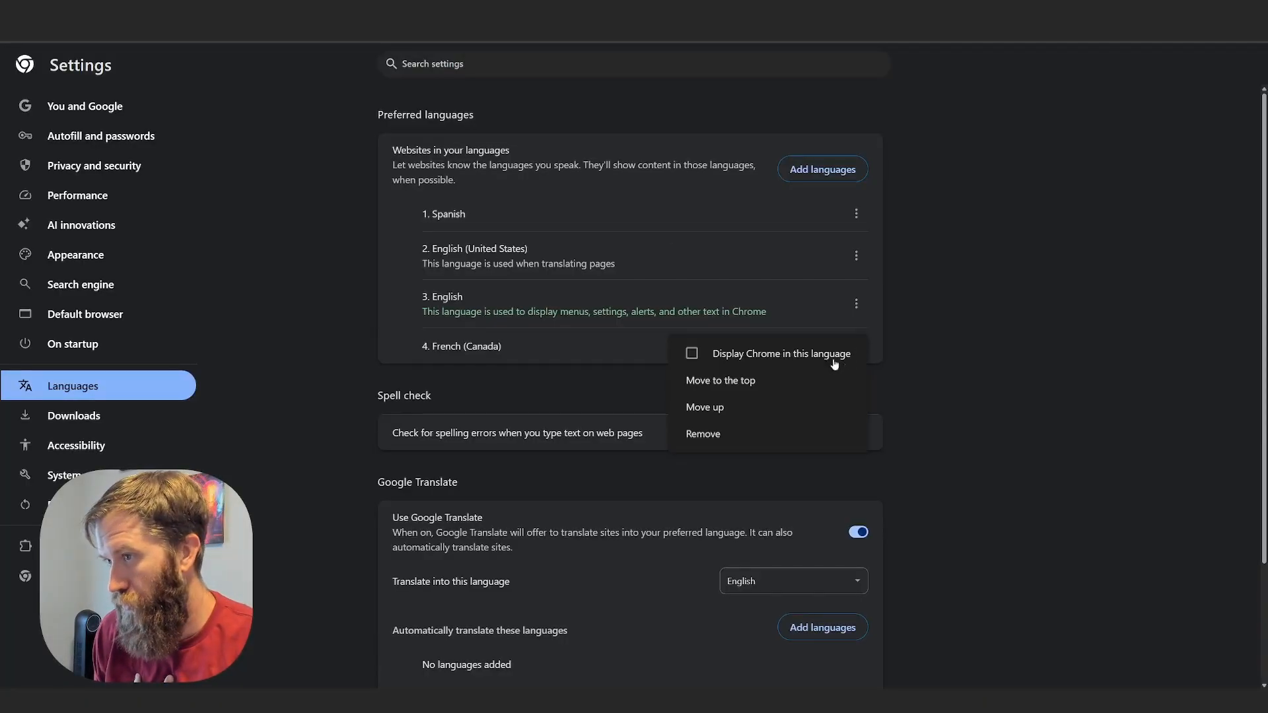
{"action": "left_click", "coordinate": [739, 381]}
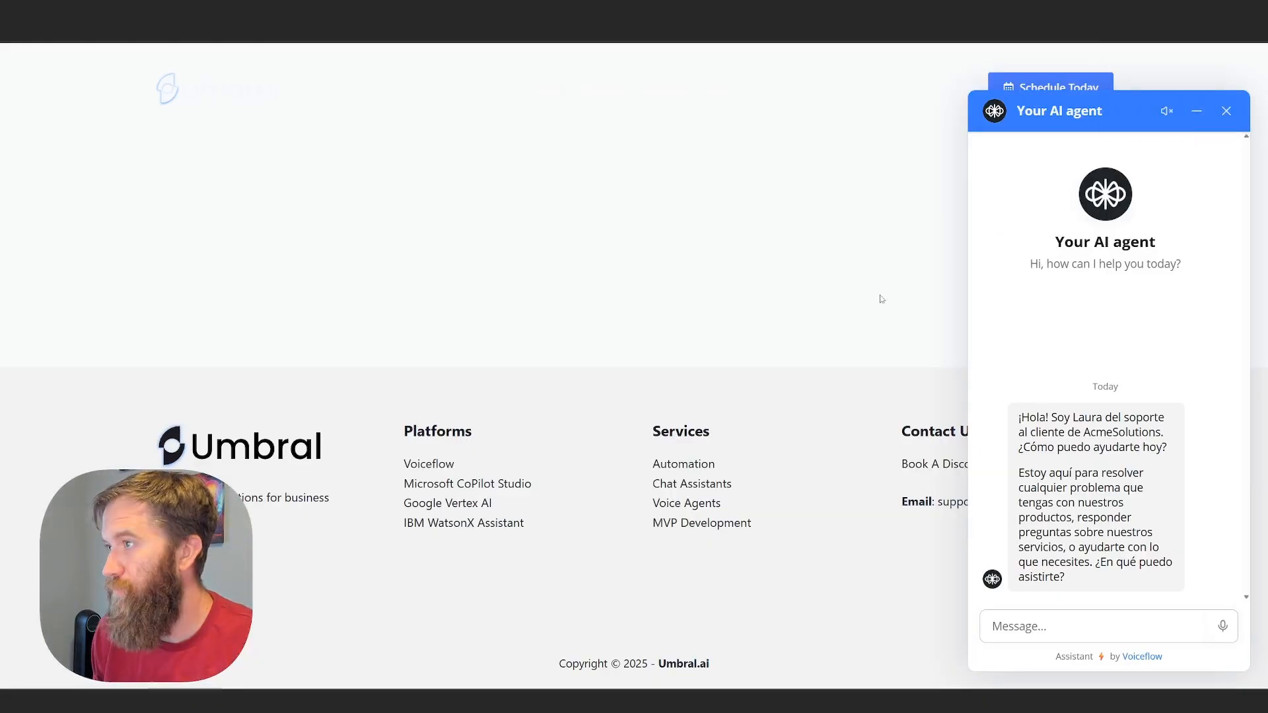
Clear umbral.ai's session and local storage again, and reload the page to read the chat agent's new greeting
{"action": "right_click", "coordinate": [882, 298]}
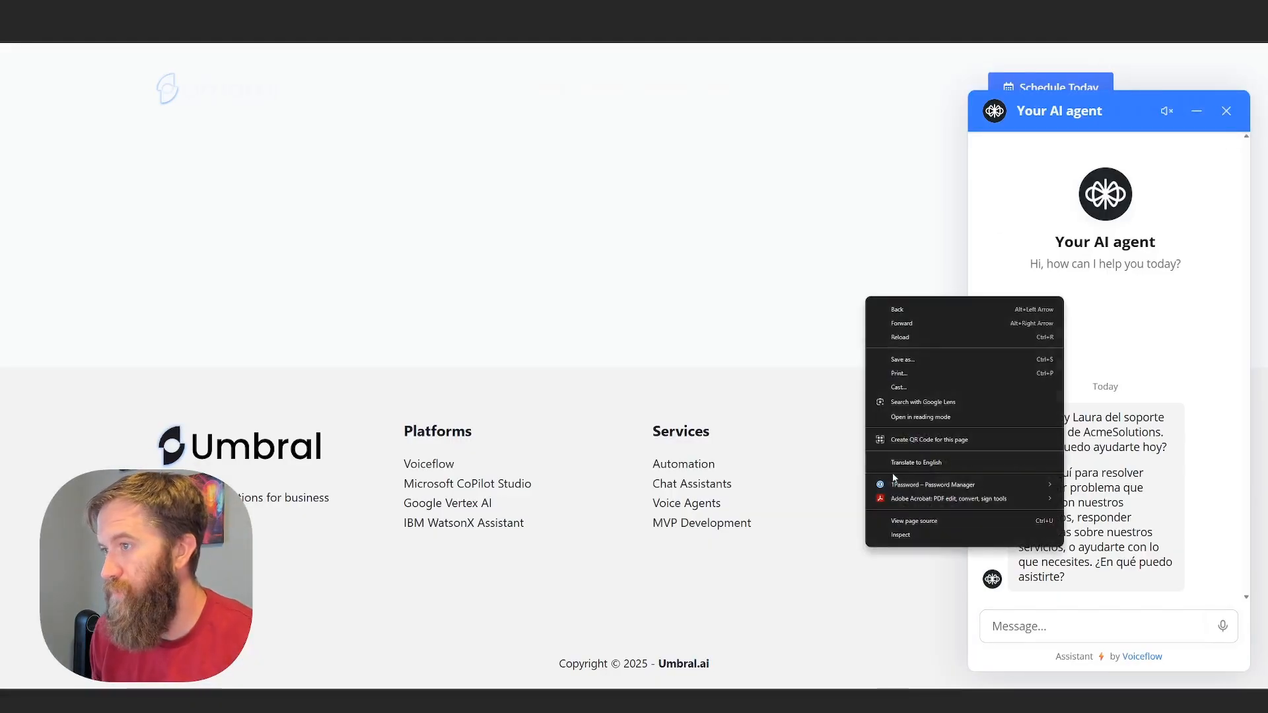
{"action": "left_click", "coordinate": [893, 523]}
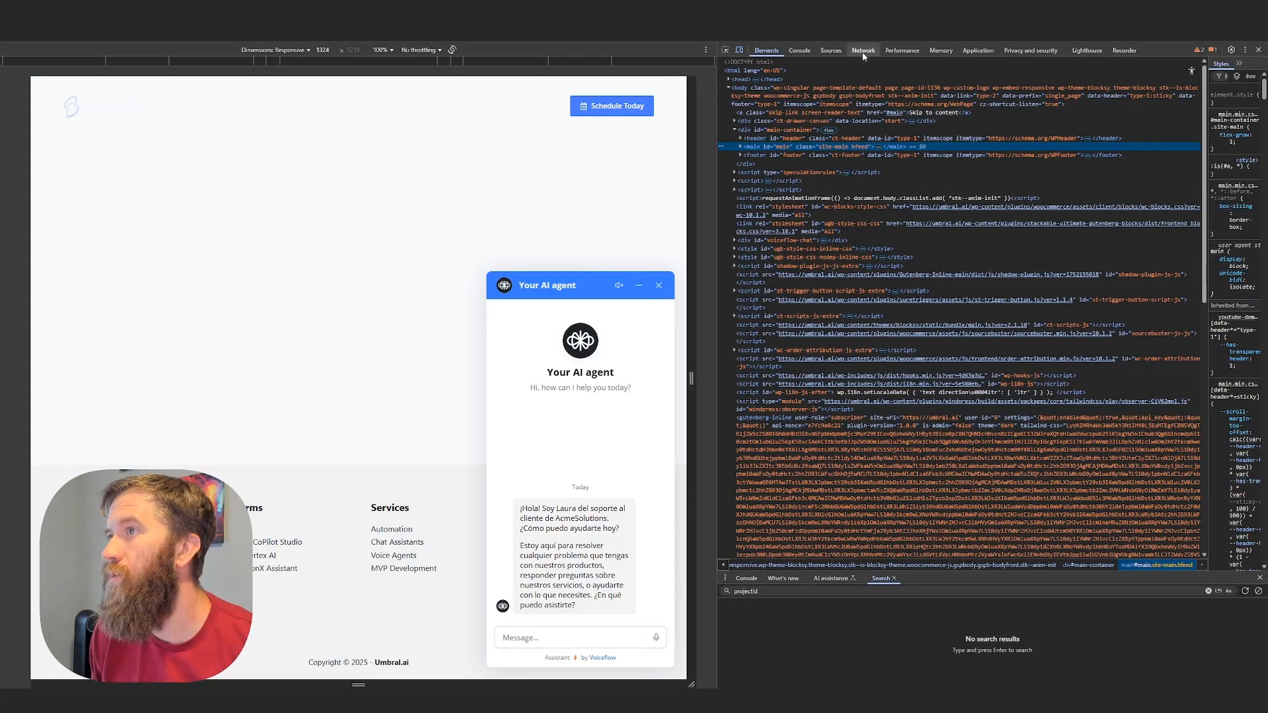
{"action": "left_click", "coordinate": [977, 50]}
{"action": "left_click", "coordinate": [783, 145]}
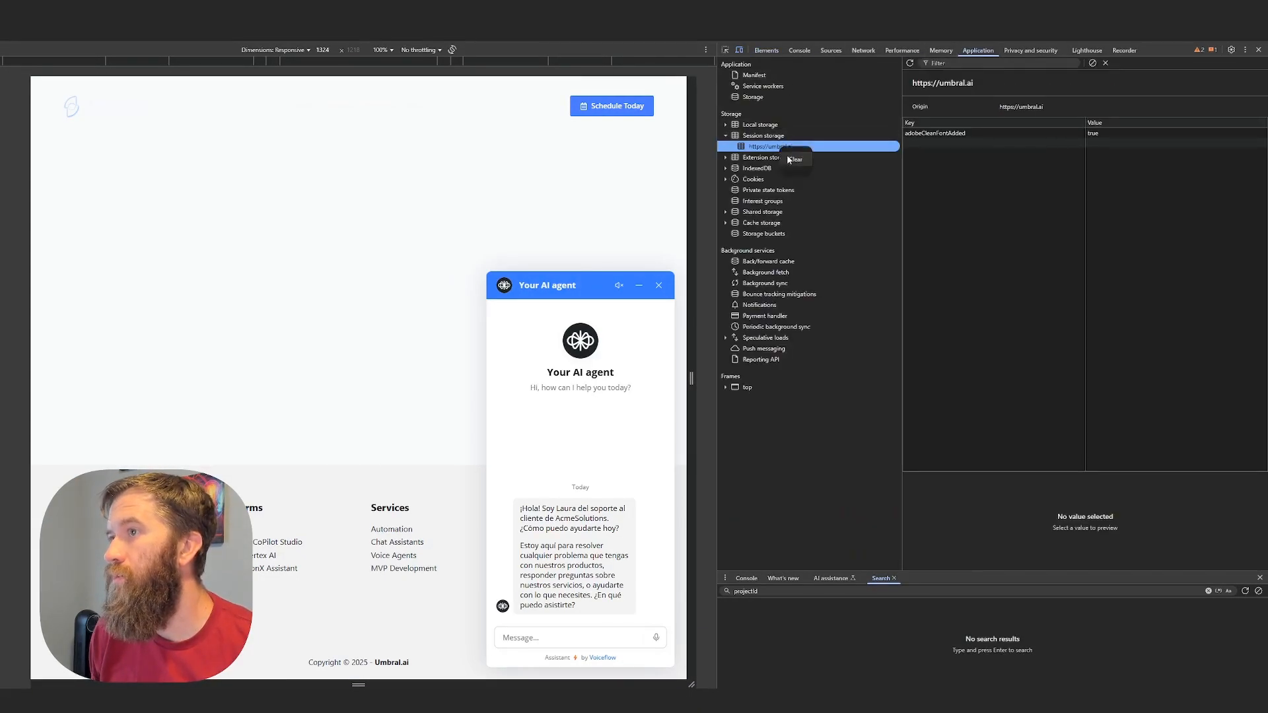
{"action": "left_click", "coordinate": [759, 124]}
{"action": "left_click", "coordinate": [763, 135]}
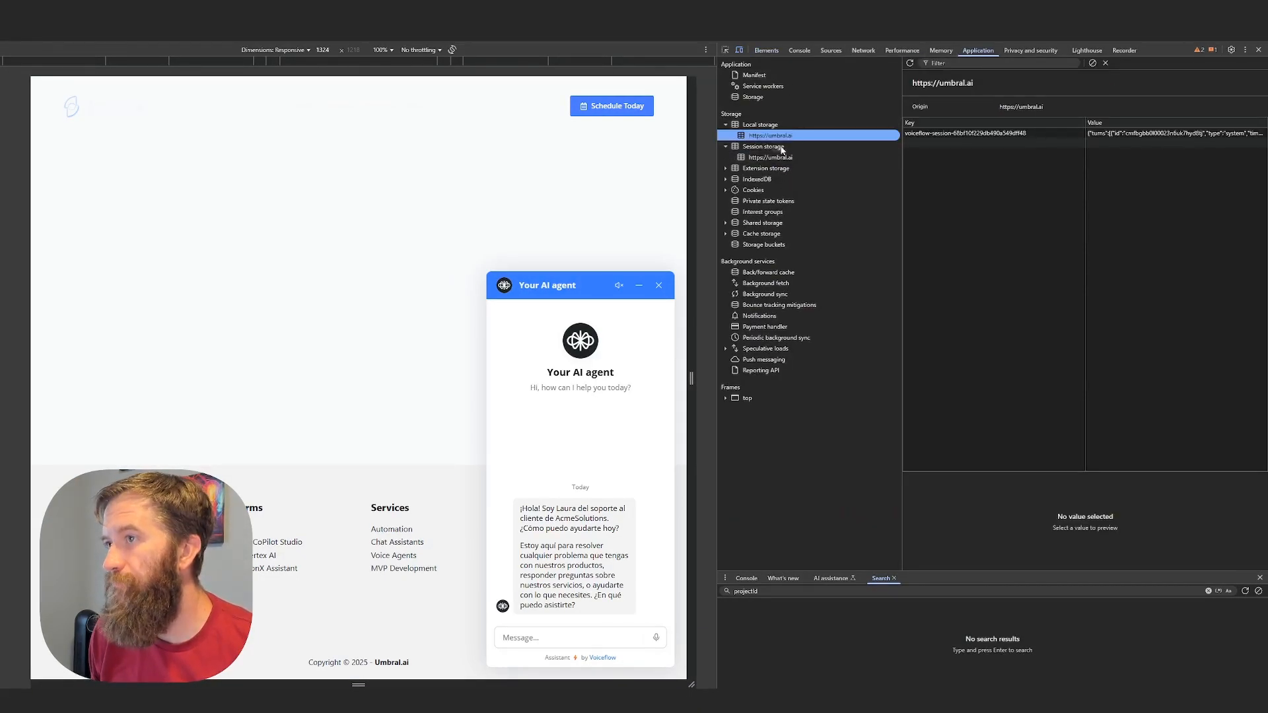
{"action": "key", "text": "Delete"}
{"action": "left_click", "coordinate": [1259, 51]}
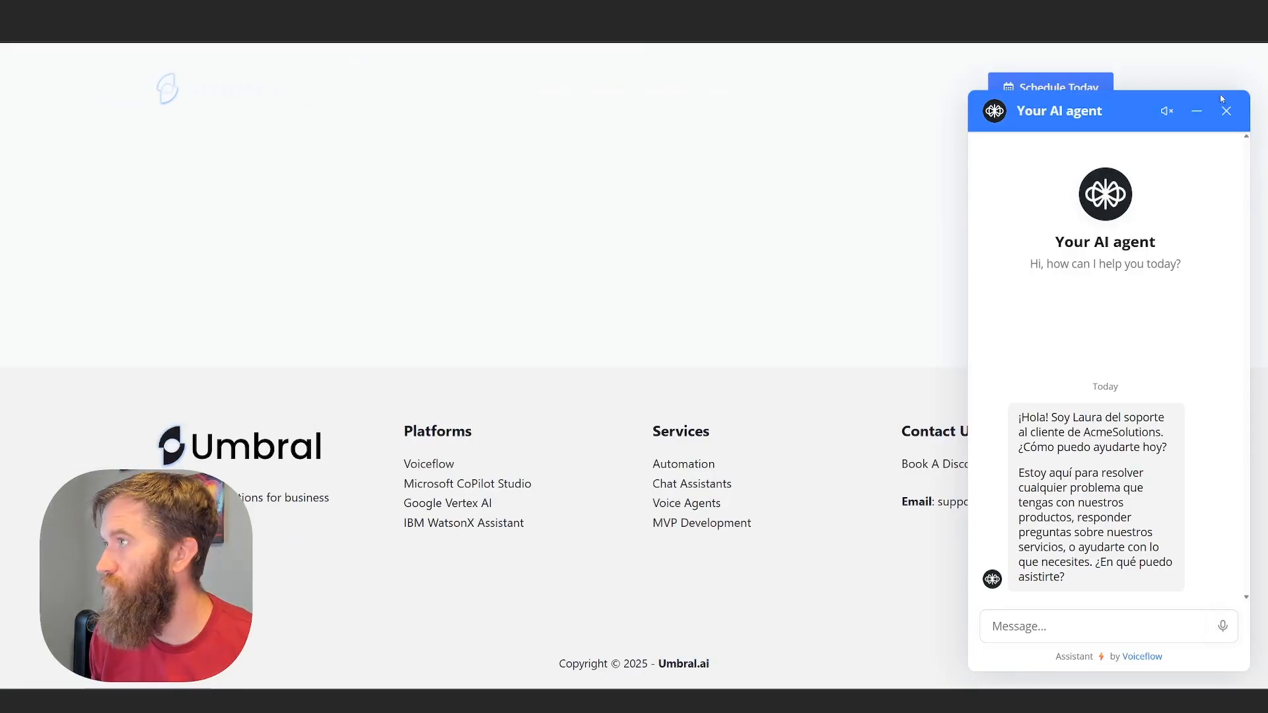
{"action": "key", "text": "F5"}
{"action": "left_click", "coordinate": [1221, 644]}
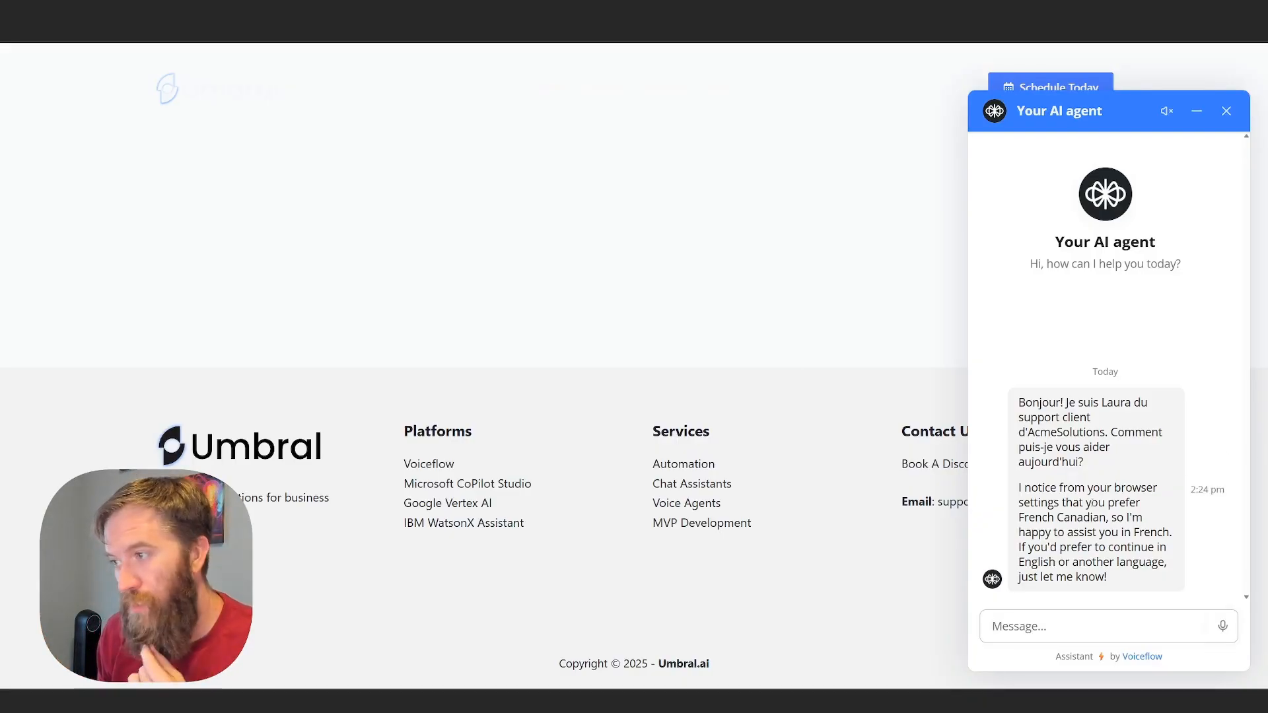
{"action": "left_click_drag", "start_coordinate": [1019, 488], "coordinate": [1121, 579]}
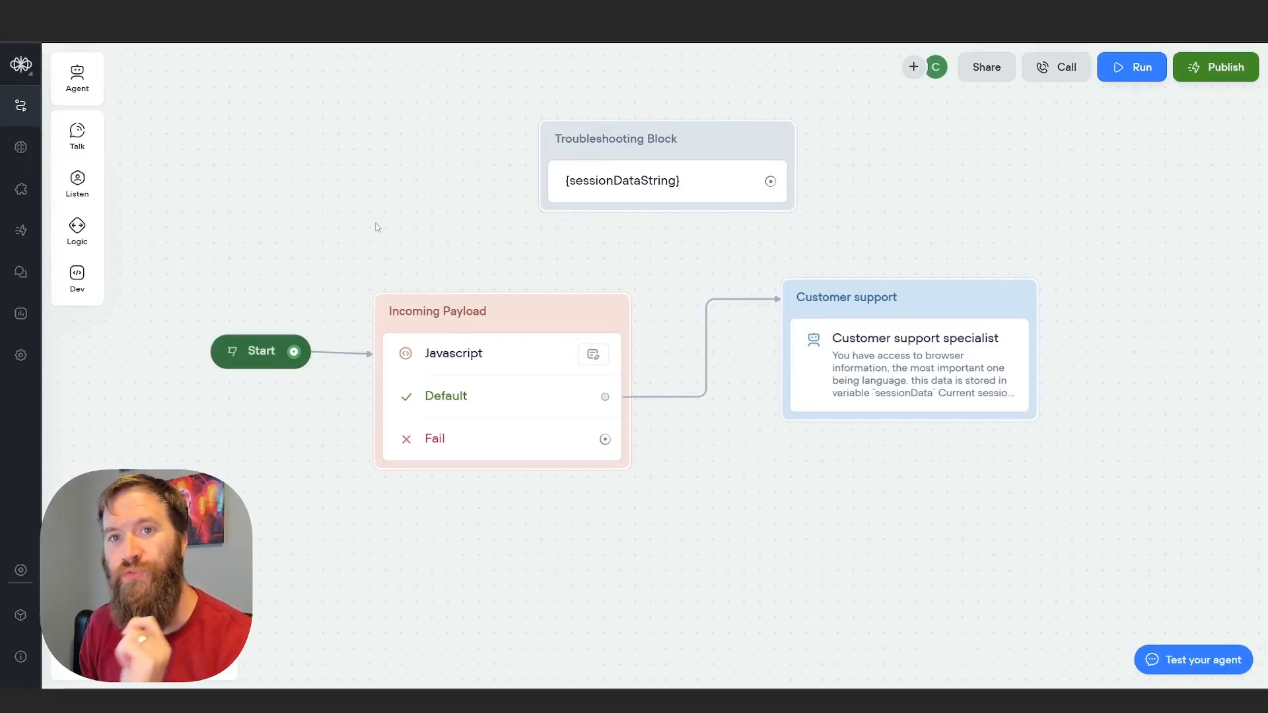
Open Voiceflow's widget installation snippet, and switch to the language-detection script note to examine its sessionData launch payload
{"action": "left_click", "coordinate": [21, 189]}
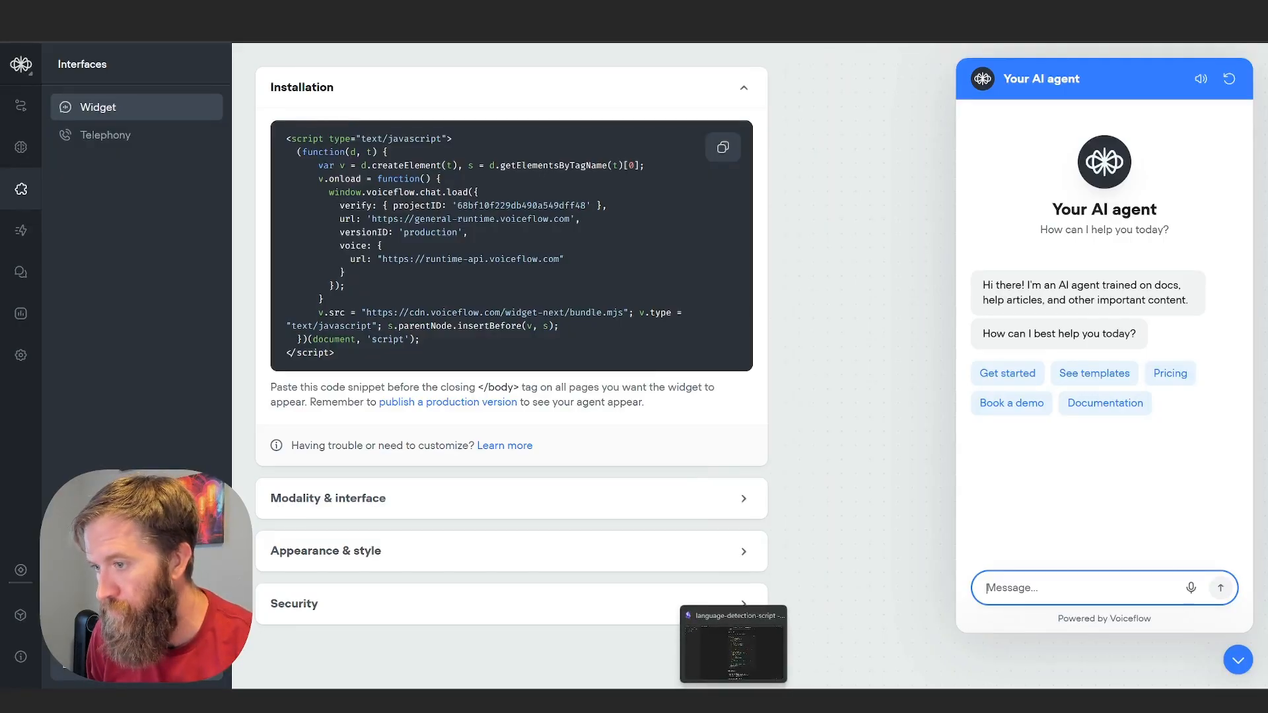
{"action": "left_click", "coordinate": [733, 643]}
{"action": "left_click_drag", "start_coordinate": [739, 418], "coordinate": [617, 383]}
{"action": "left_click", "coordinate": [664, 421]}
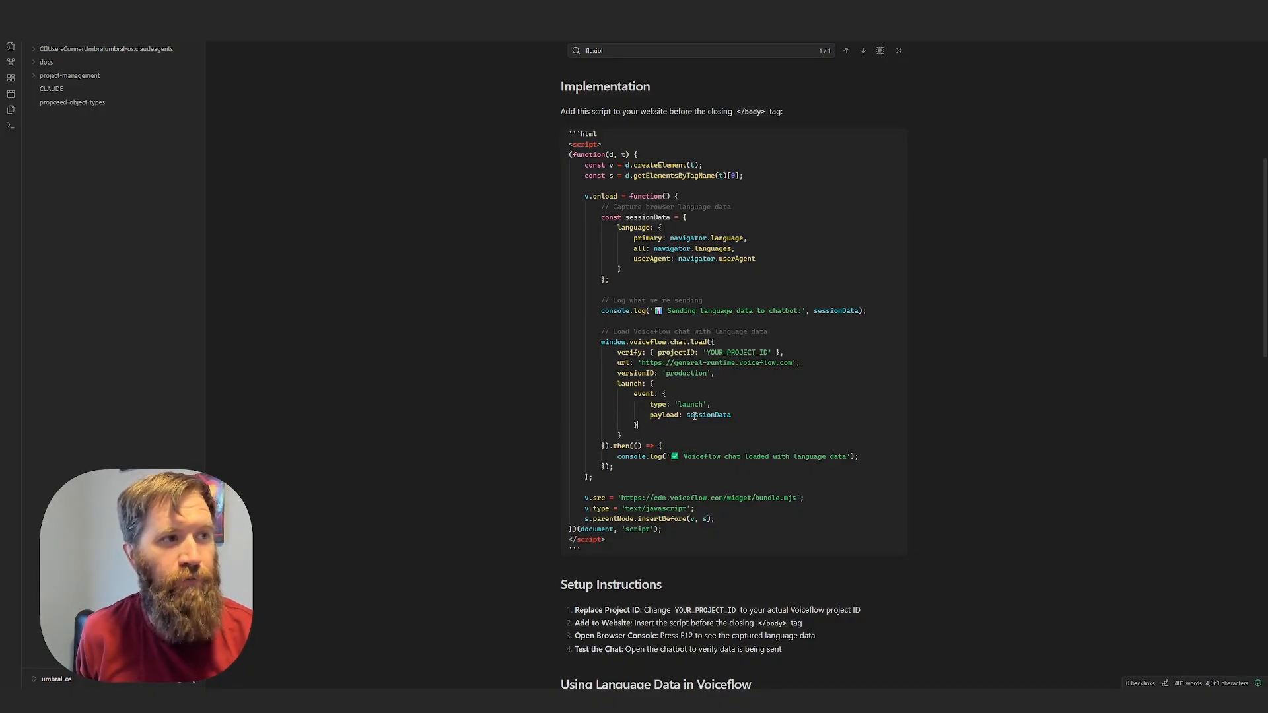
{"action": "left_click_drag", "start_coordinate": [687, 416], "coordinate": [733, 416]}
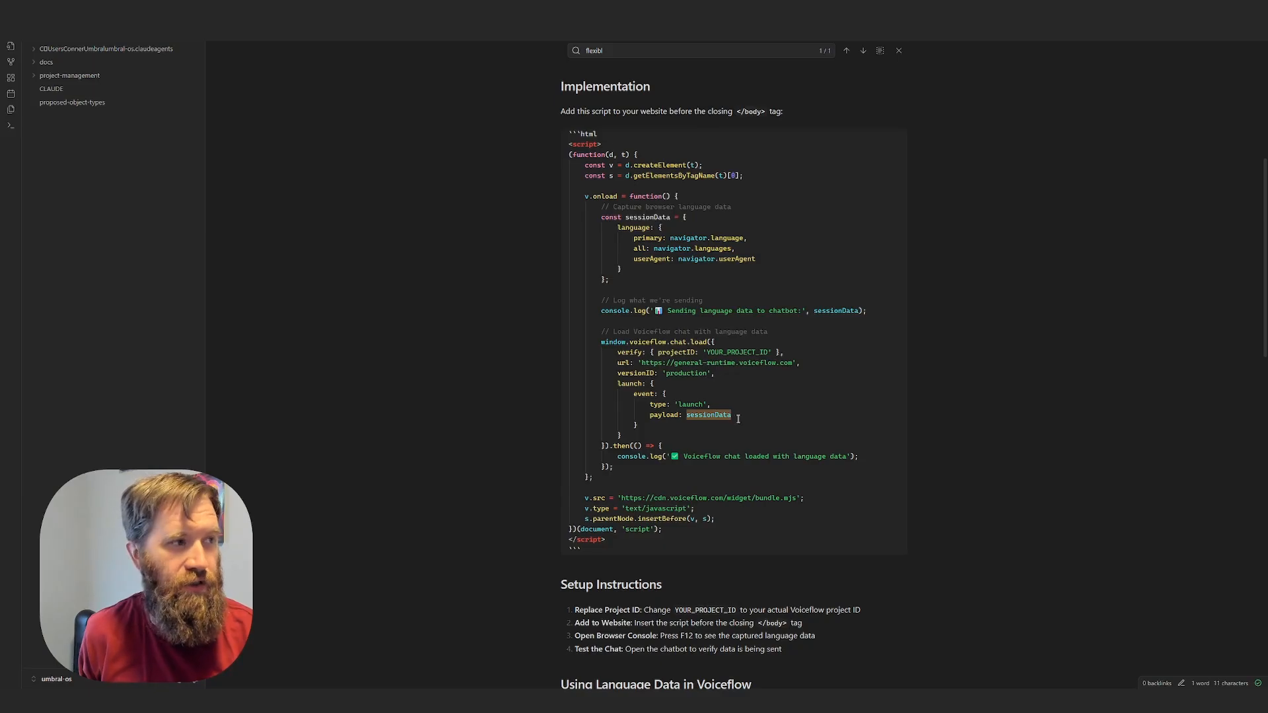
{"action": "left_click", "coordinate": [759, 425]}
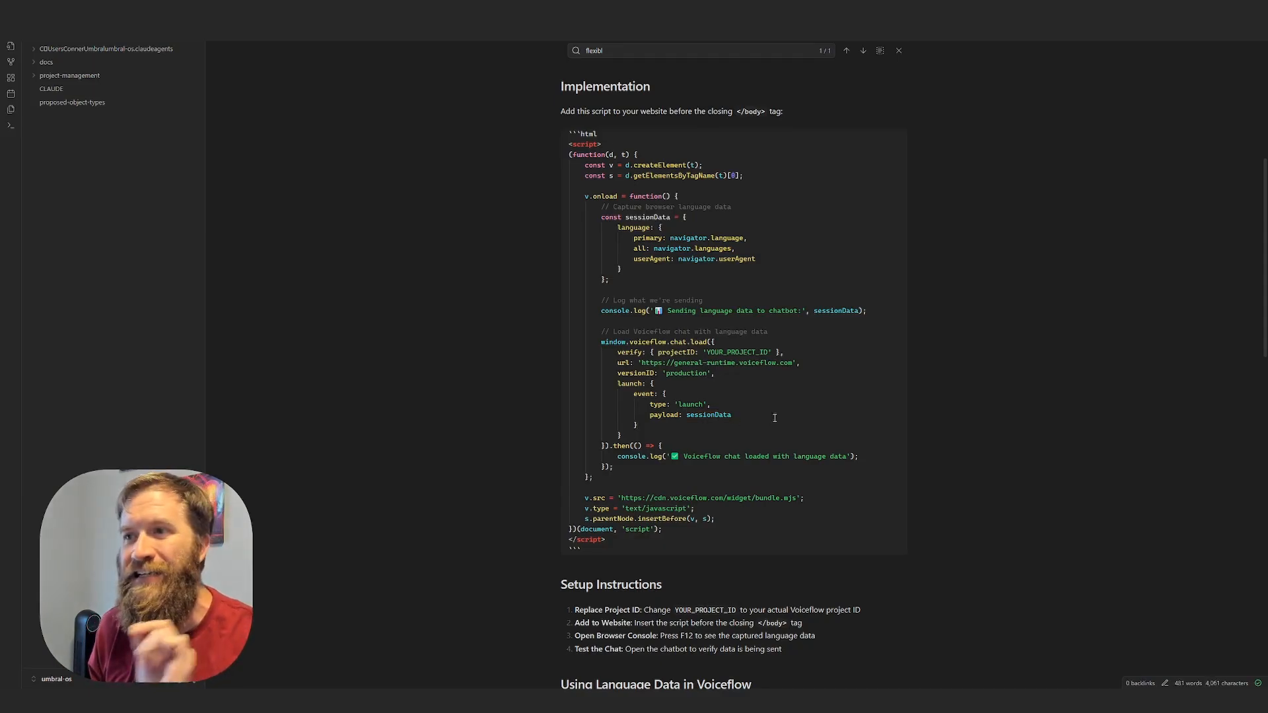
Examine how the script captures navigator.language in the sessionData object and passes it to the payload
{"action": "left_click_drag", "start_coordinate": [602, 220], "coordinate": [634, 273]}
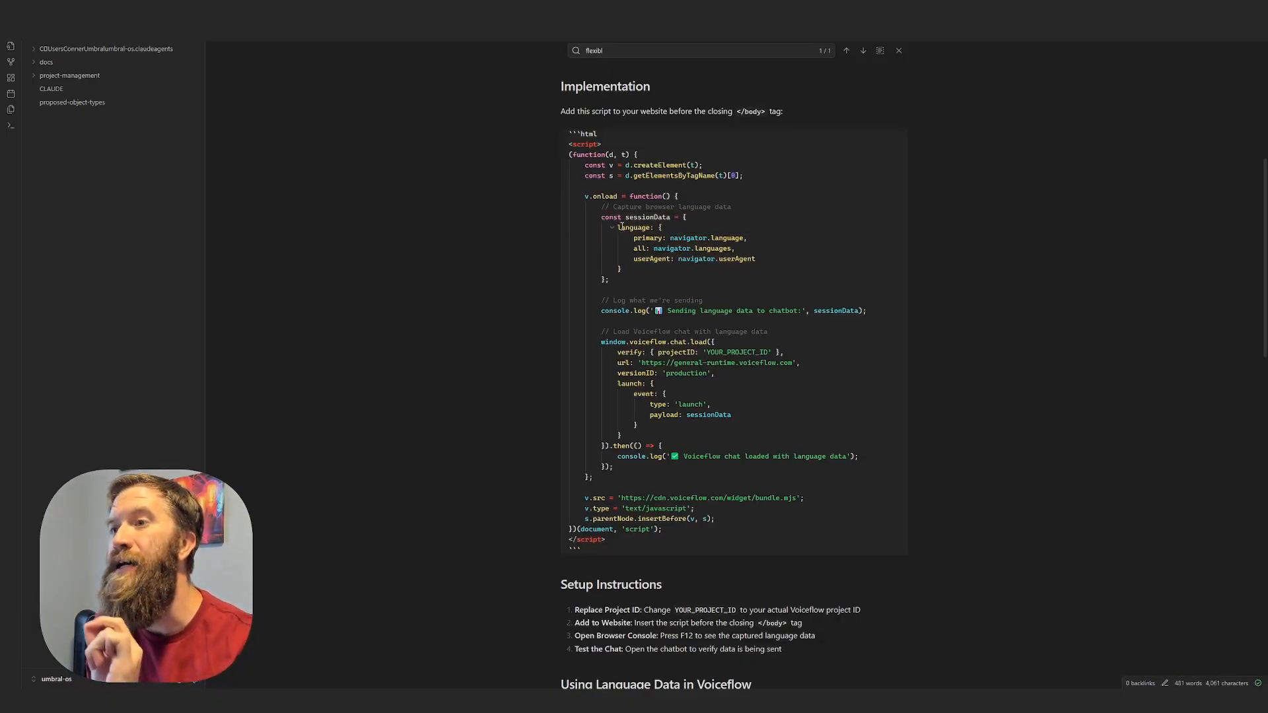
{"action": "left_click", "coordinate": [675, 268]}
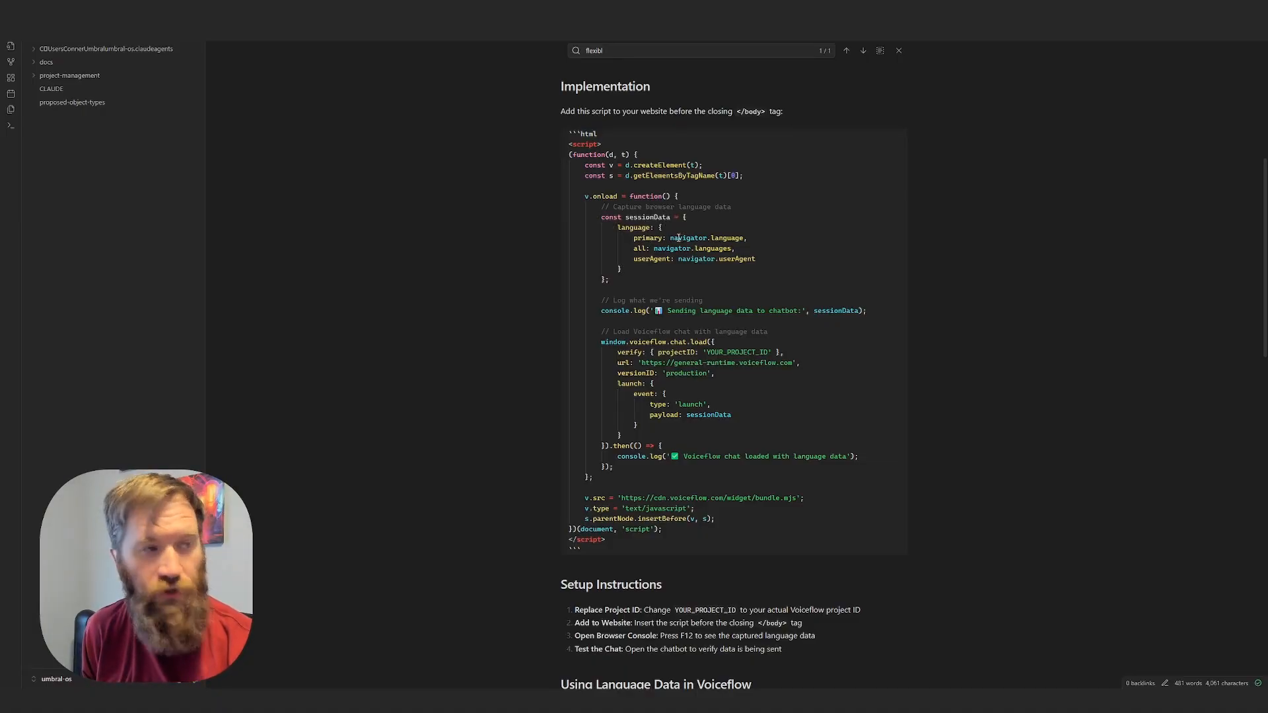
{"action": "left_click_drag", "start_coordinate": [673, 239], "coordinate": [747, 238]}
{"action": "left_click", "coordinate": [770, 246]}
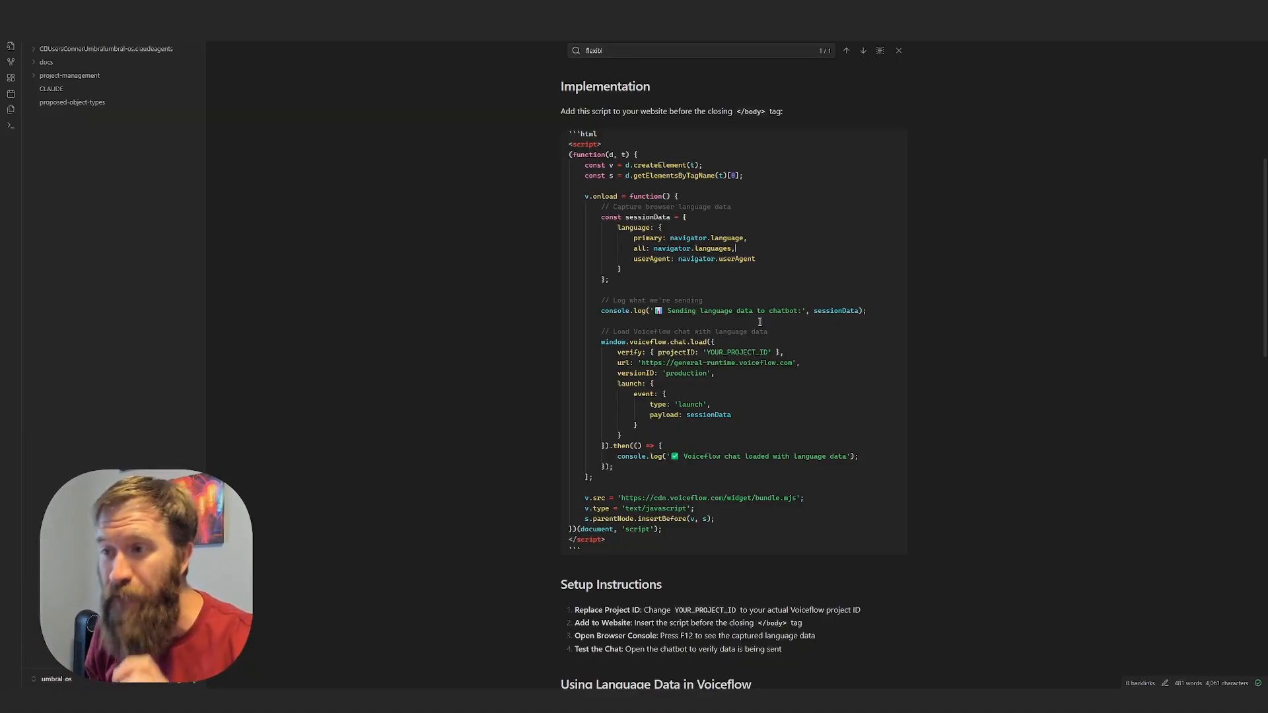
{"action": "scroll", "coordinate": [759, 322], "scroll_direction": "down", "scroll_amount": 1}
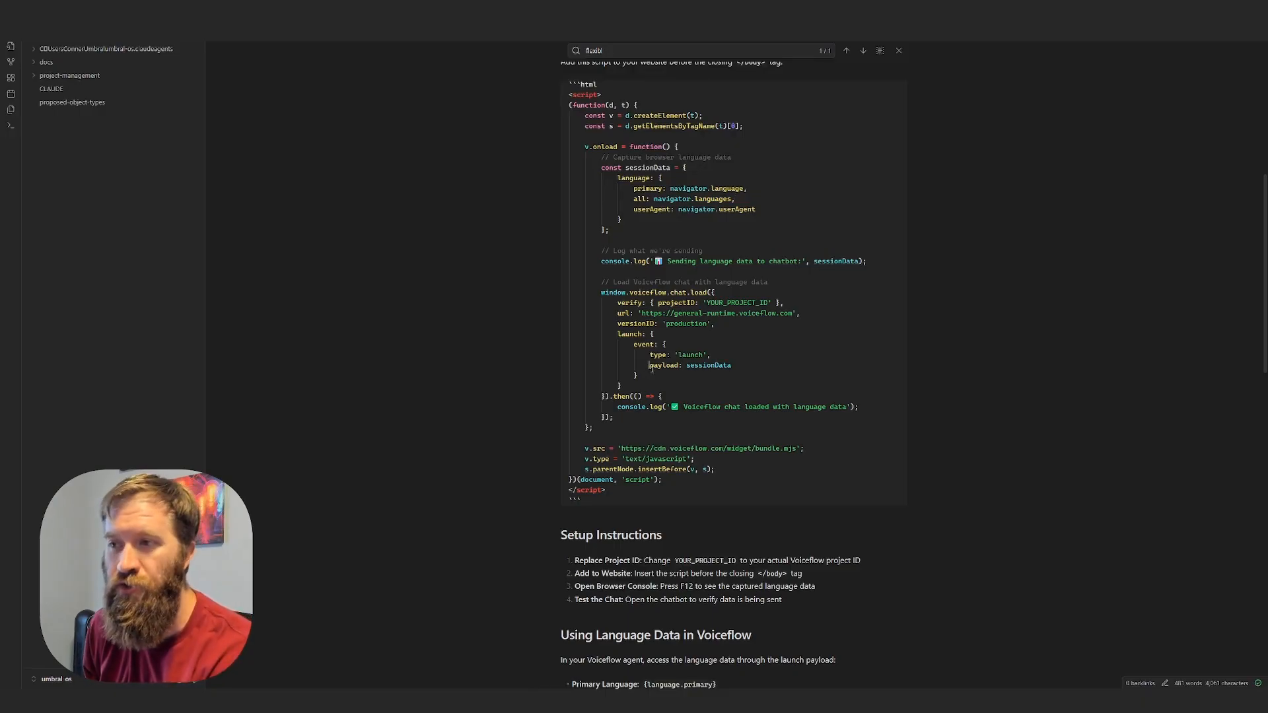
{"action": "left_click_drag", "start_coordinate": [649, 365], "coordinate": [684, 367]}
{"action": "scroll", "coordinate": [683, 426], "scroll_direction": "up", "scroll_amount": 1}
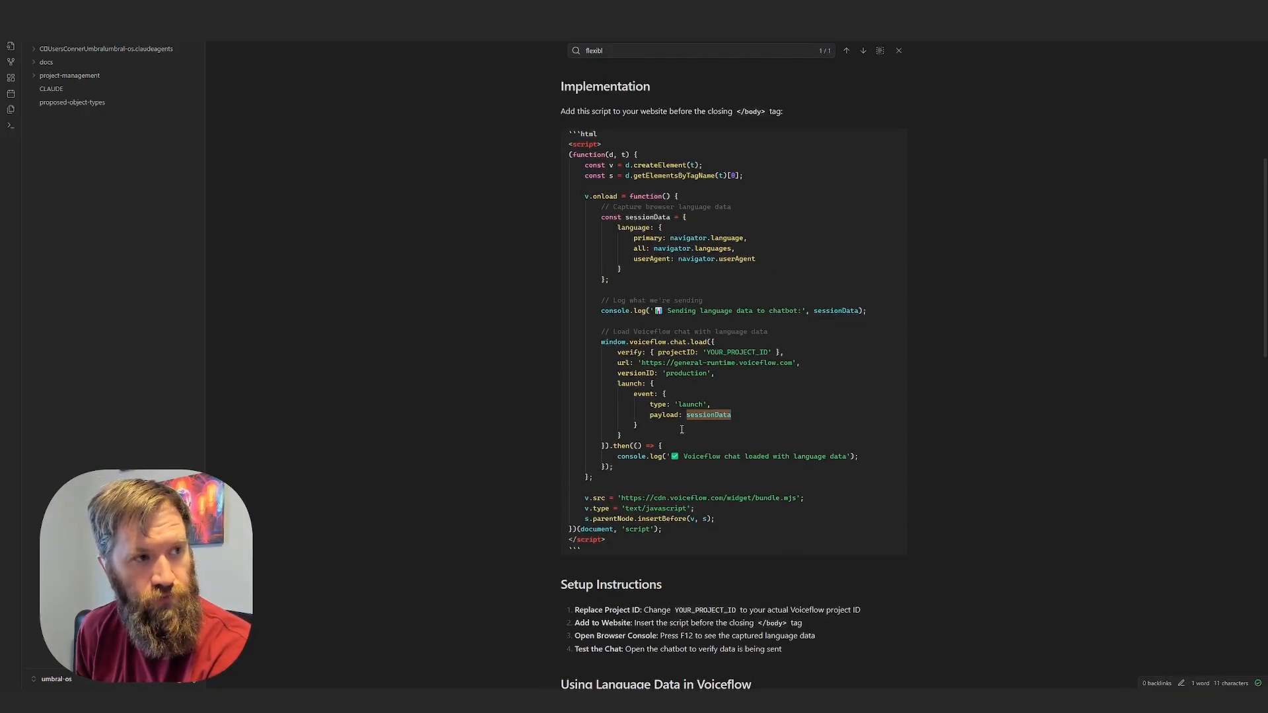
Review the script's onload function, its two console.log lines, the bundle loading code and the payload's sessionData variable
{"action": "left_click_drag", "start_coordinate": [744, 176], "coordinate": [869, 318]}
{"action": "left_click", "coordinate": [605, 198]}
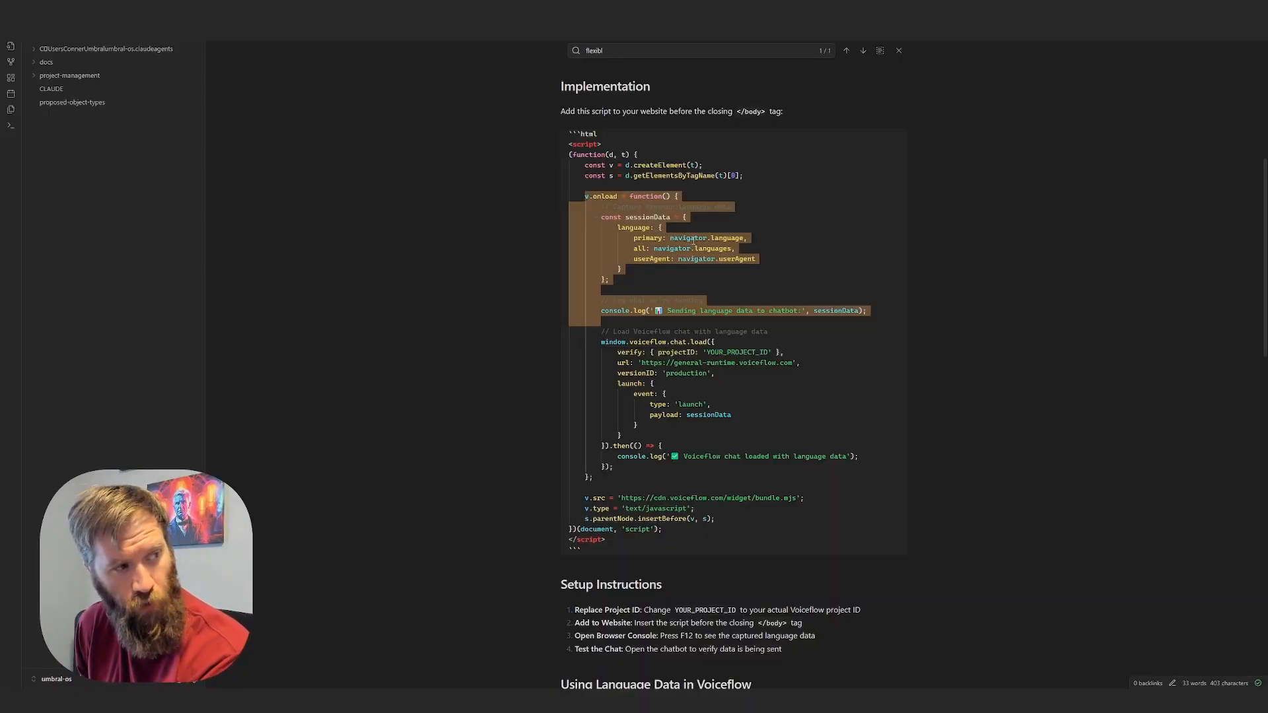
{"action": "left_click", "coordinate": [665, 299]}
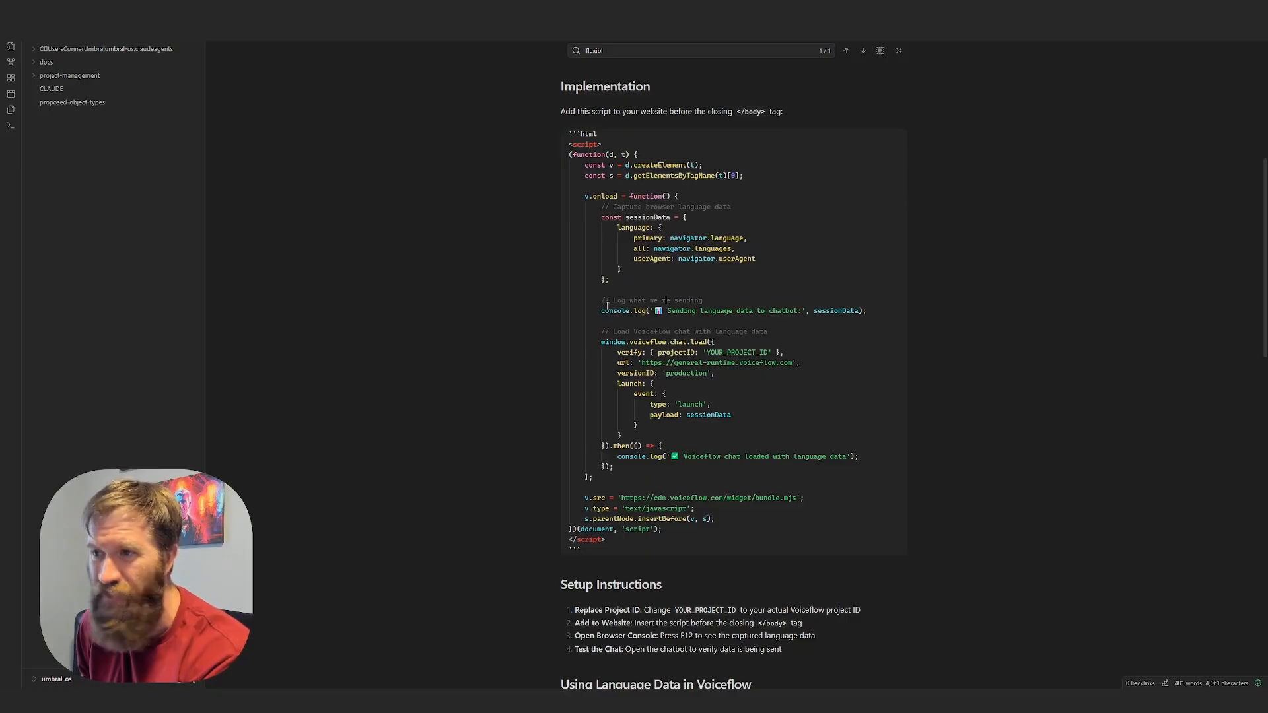
{"action": "left_click_drag", "start_coordinate": [601, 311], "coordinate": [884, 311]}
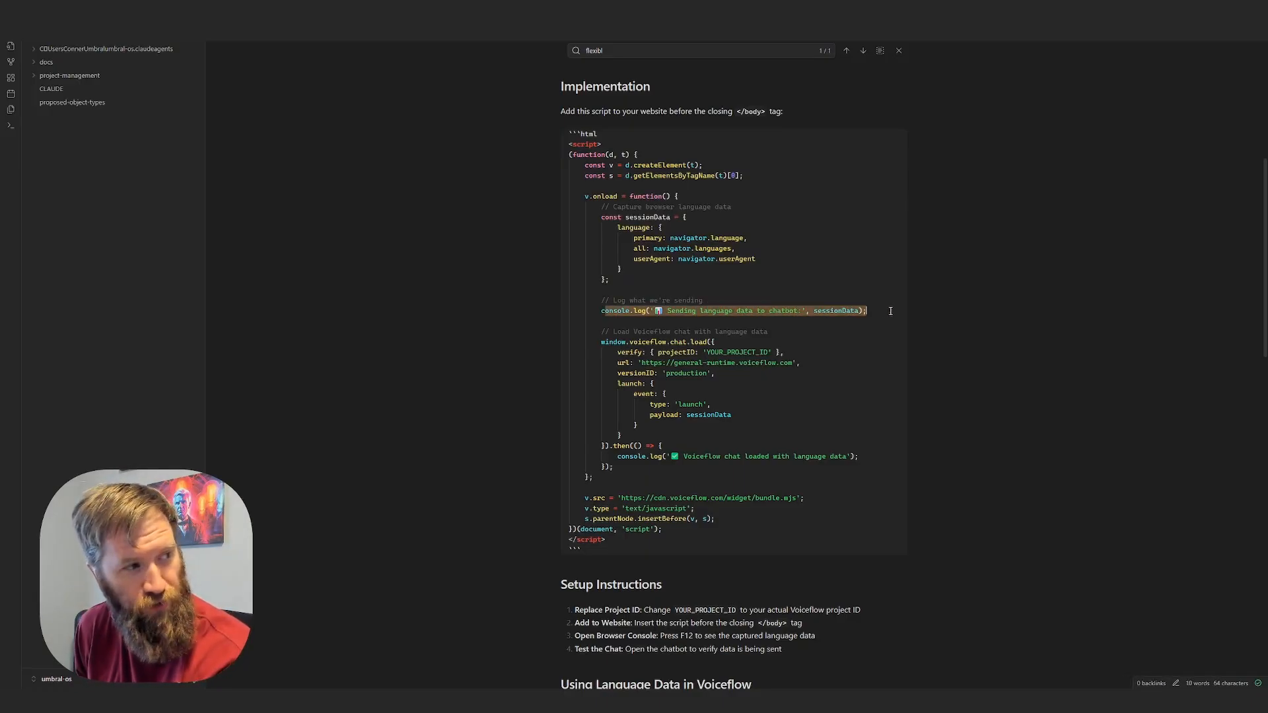
{"action": "scroll", "coordinate": [817, 372], "scroll_direction": "down", "scroll_amount": 1}
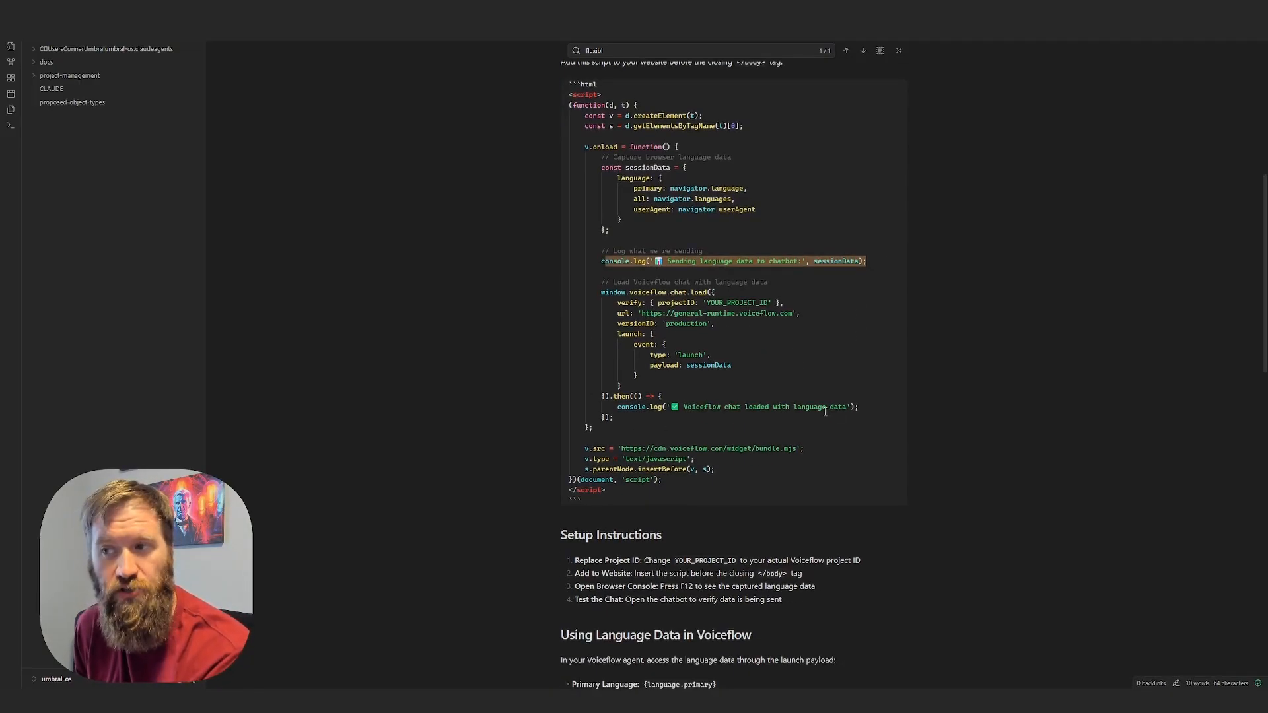
{"action": "left_click_drag", "start_coordinate": [858, 407], "coordinate": [601, 407]}
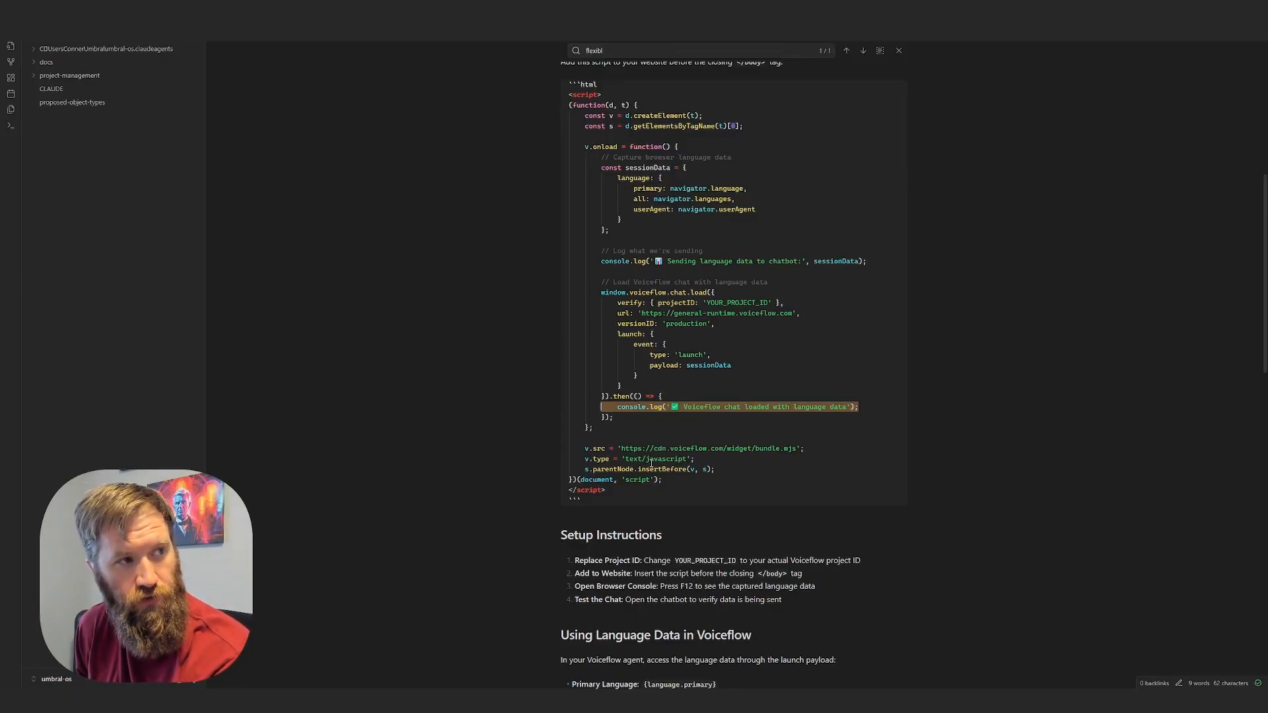
{"action": "scroll", "coordinate": [647, 494], "scroll_direction": "up", "scroll_amount": 1}
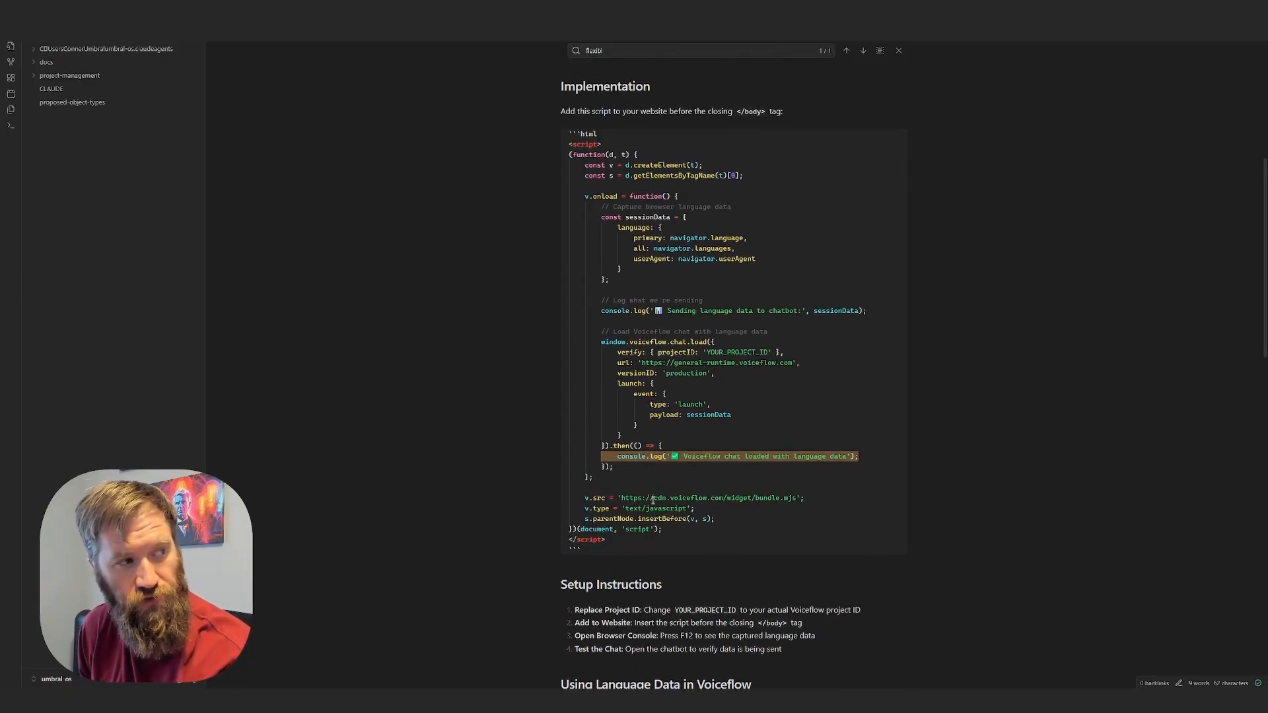
{"action": "left_click", "coordinate": [665, 521]}
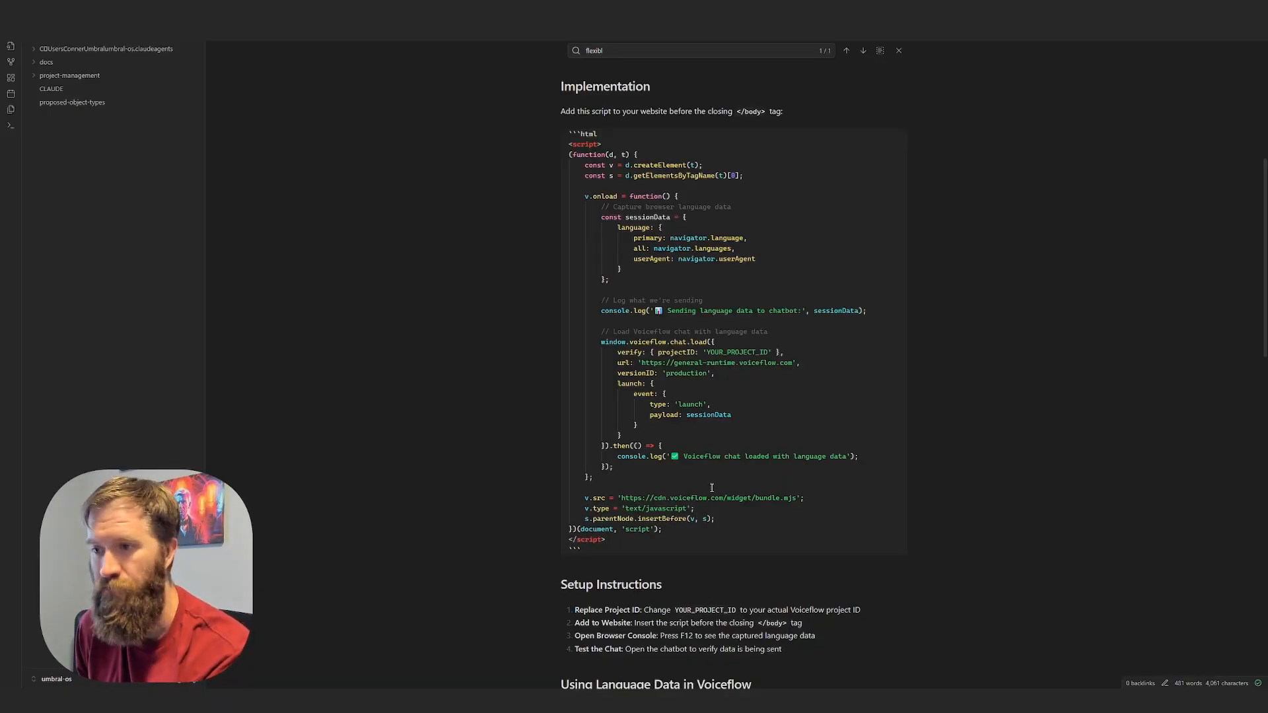
{"action": "scroll", "coordinate": [696, 75], "scroll_direction": "up", "scroll_amount": 1}
{"action": "scroll", "coordinate": [711, 373], "scroll_direction": "down", "scroll_amount": 1}
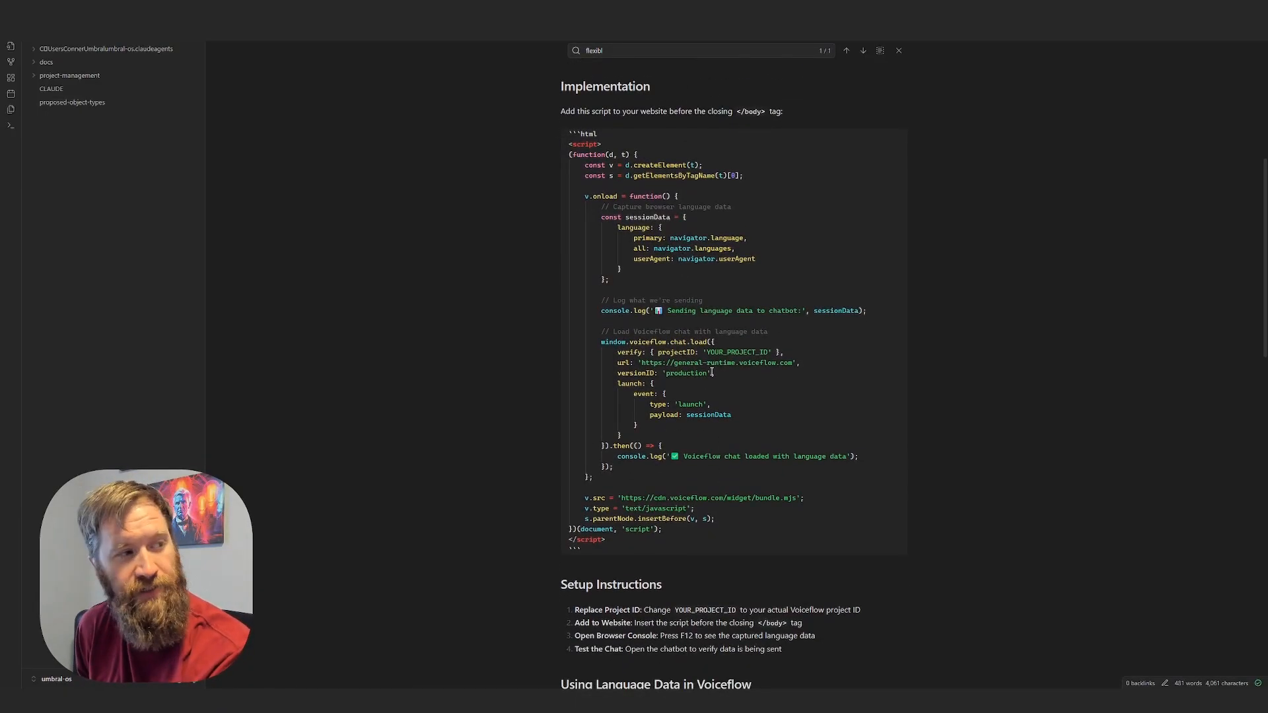
{"action": "left_click_drag", "start_coordinate": [746, 420], "coordinate": [687, 415]}
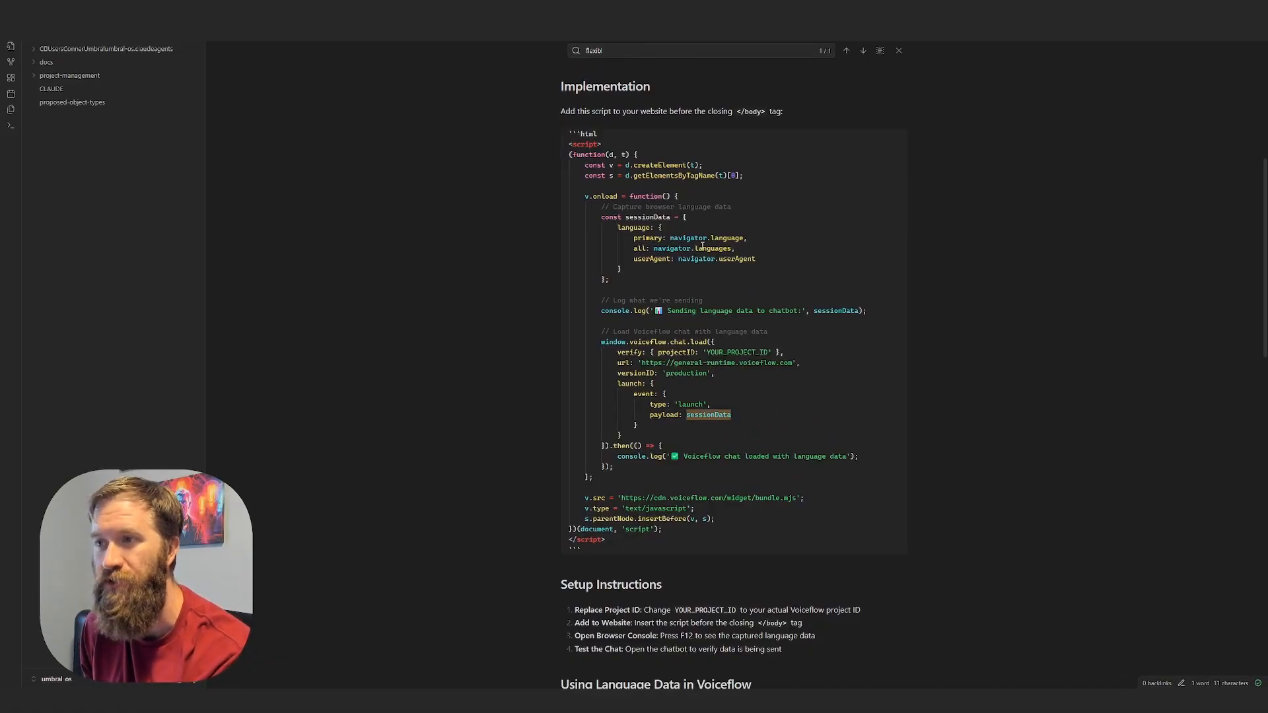
Switch from the script note to Voiceflow's workflow canvas and open the Incoming Payload block's Javascript code in the expanded editor
{"action": "left_click", "coordinate": [683, 272]}
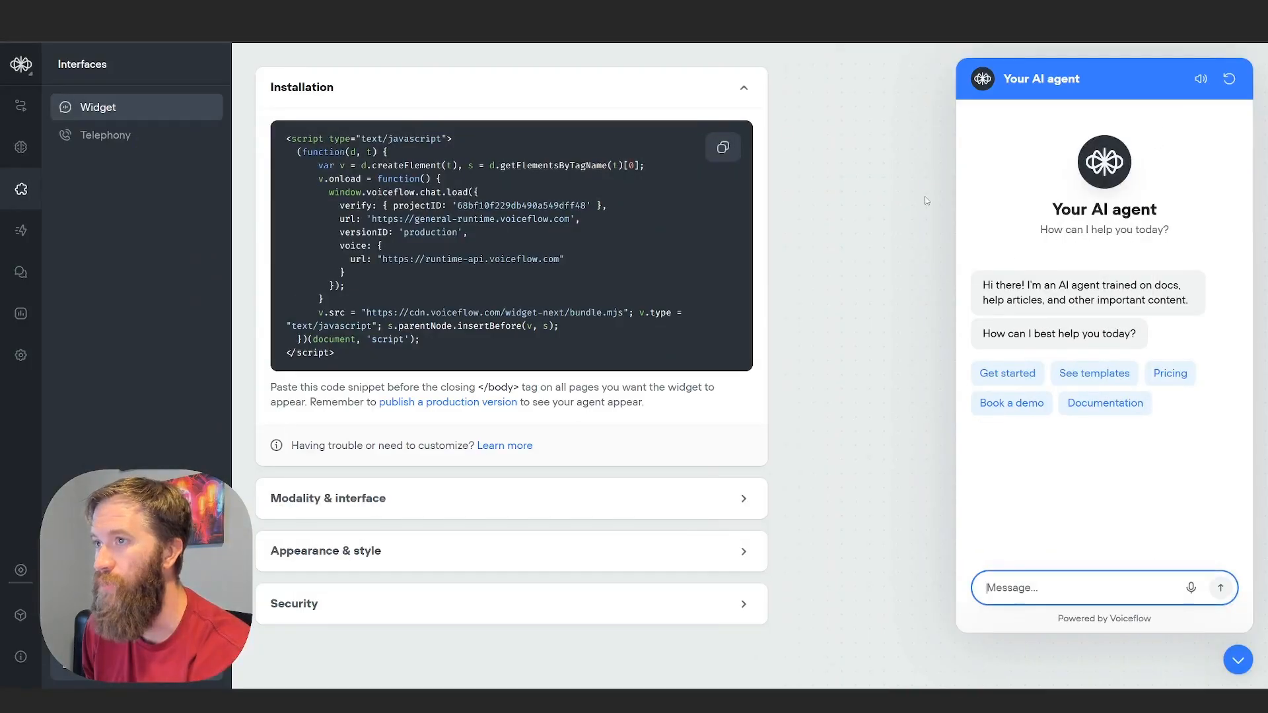
{"action": "left_click", "coordinate": [17, 107]}
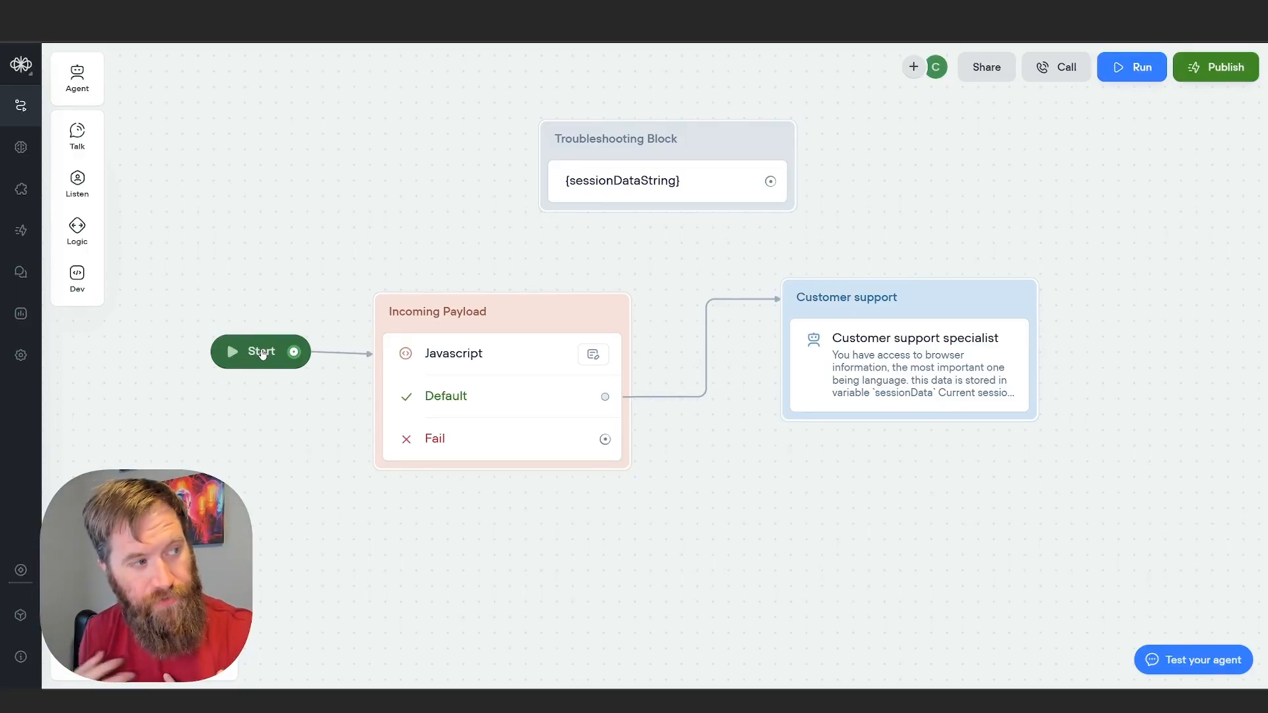
{"action": "left_click", "coordinate": [526, 350]}
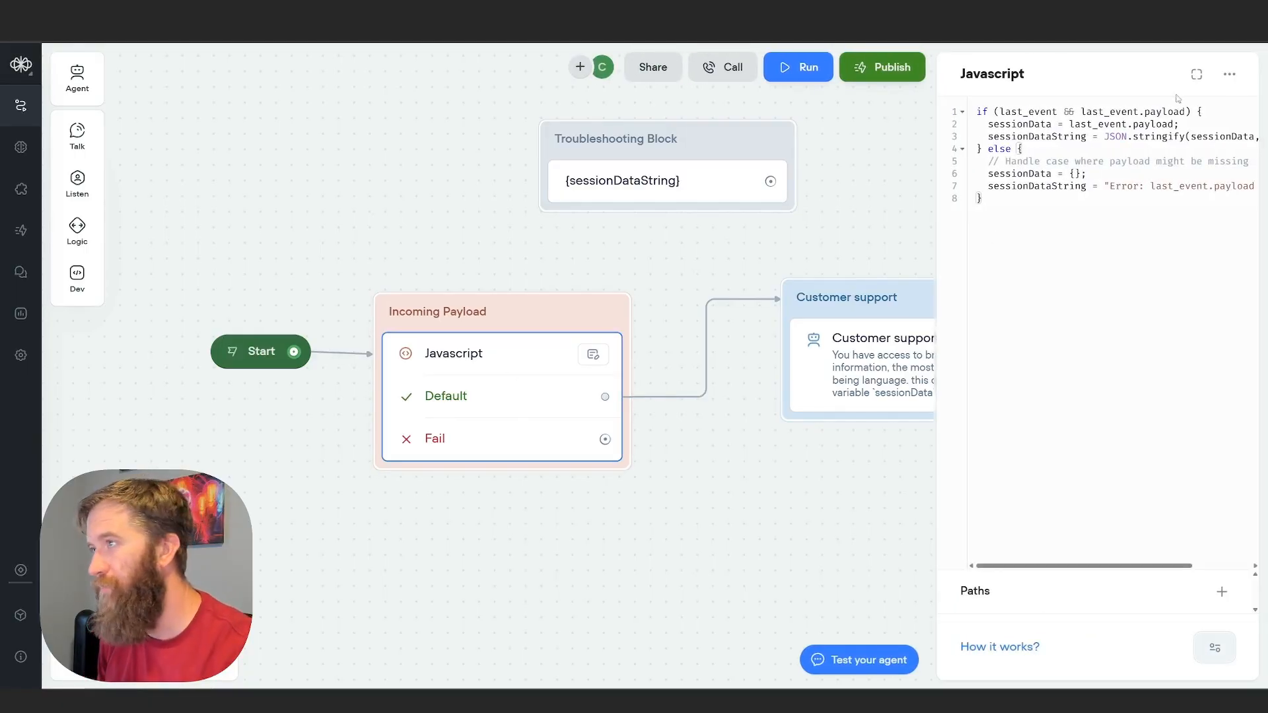
{"action": "left_click", "coordinate": [1196, 74]}
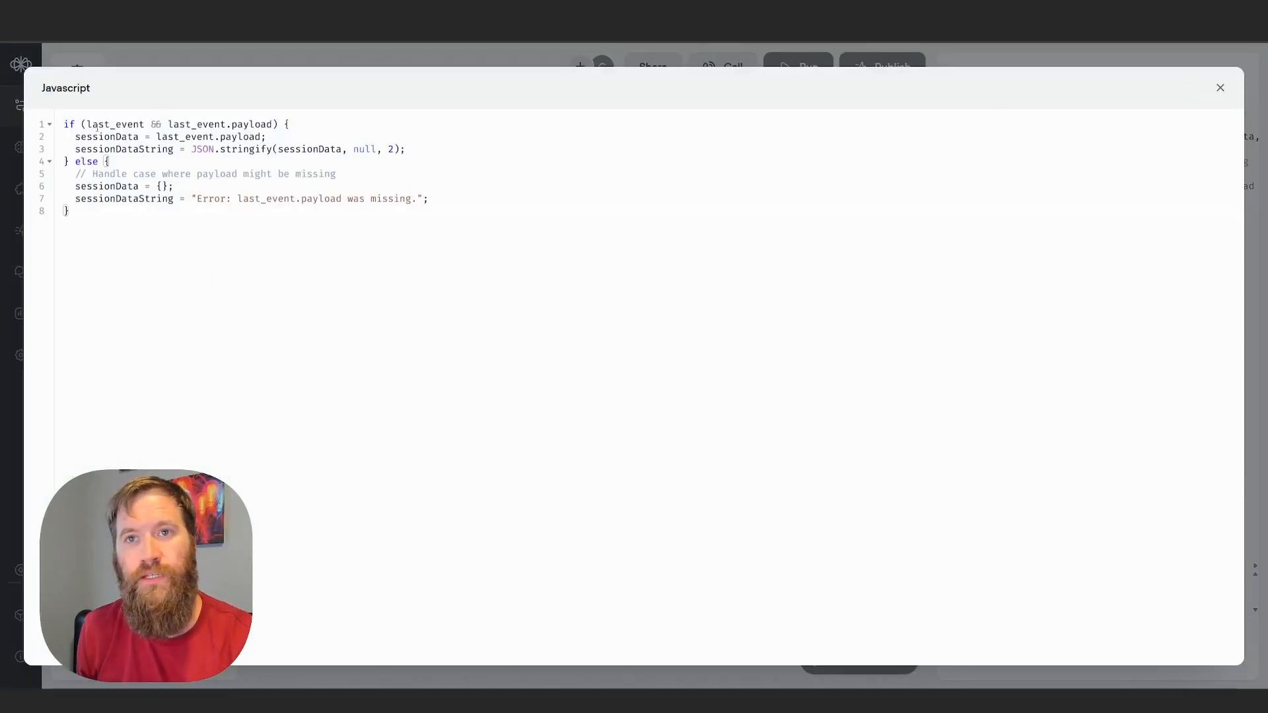
Examine how the Javascript assigns last_event.payload to sessionData and stringifies it into sessionDataString, and close the code
{"action": "left_click_drag", "start_coordinate": [88, 124], "coordinate": [140, 124]}
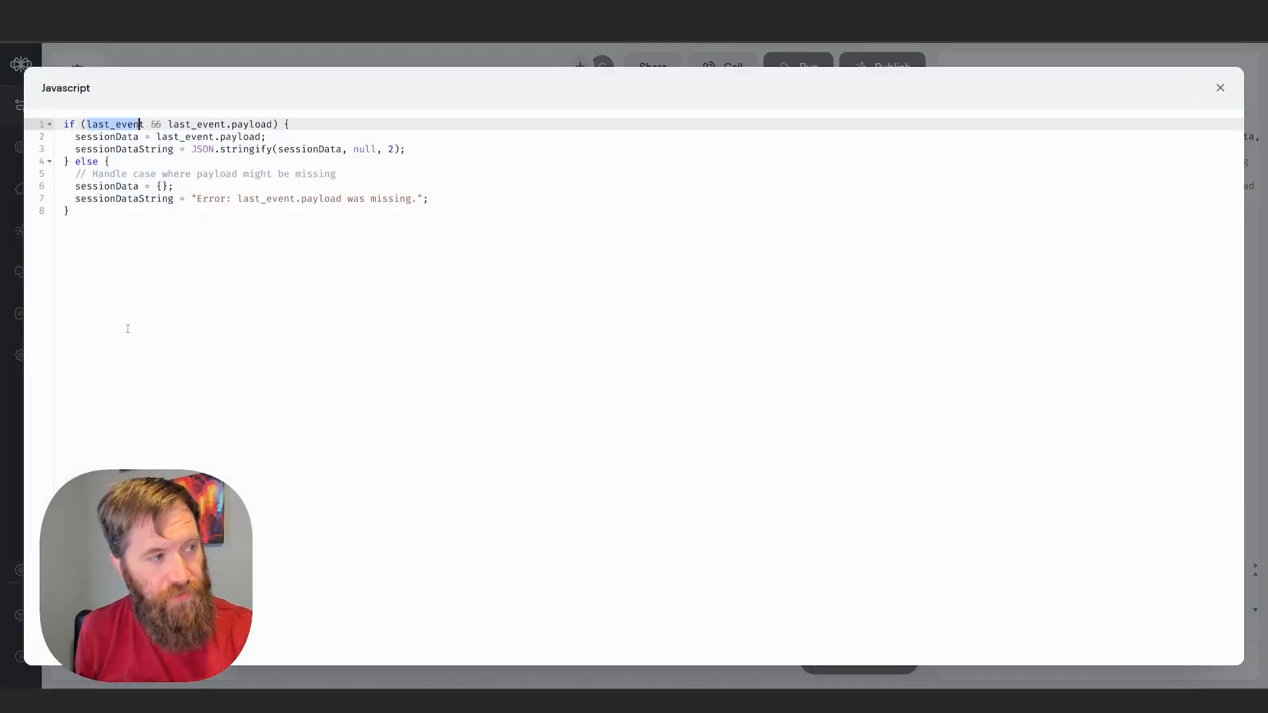
{"action": "left_click", "coordinate": [159, 238]}
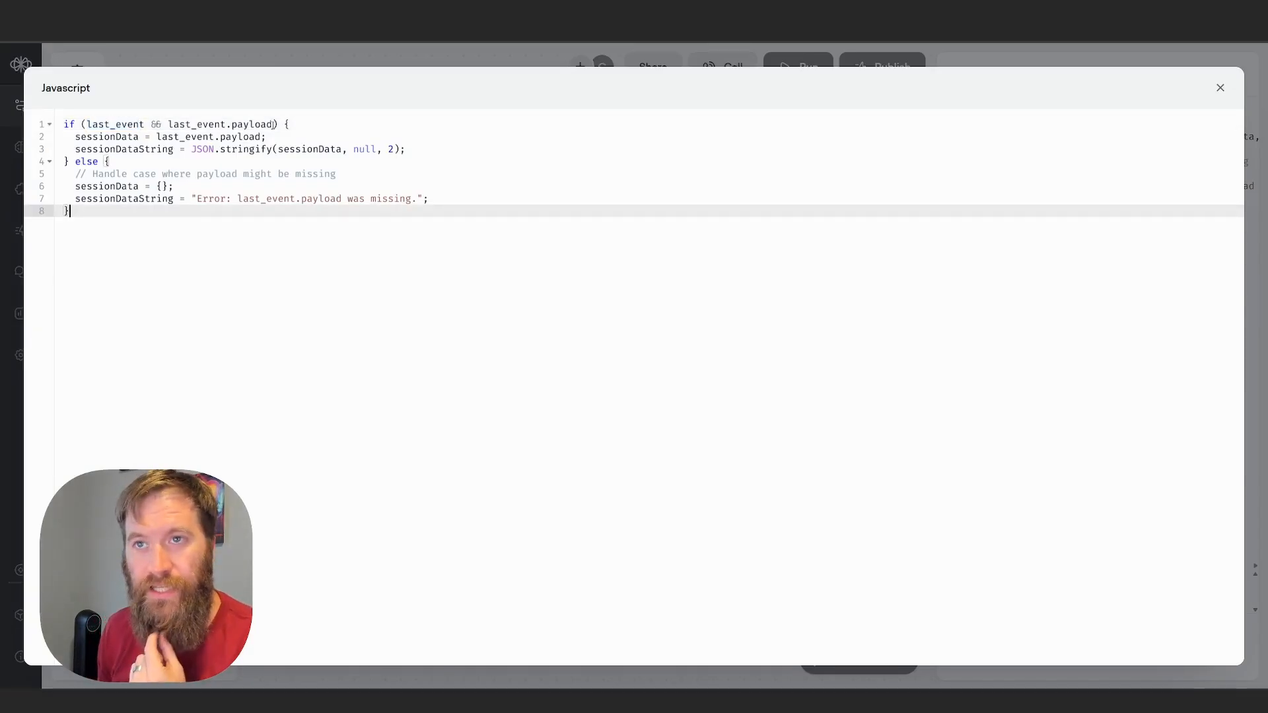
{"action": "left_click_drag", "start_coordinate": [273, 124], "coordinate": [140, 139]}
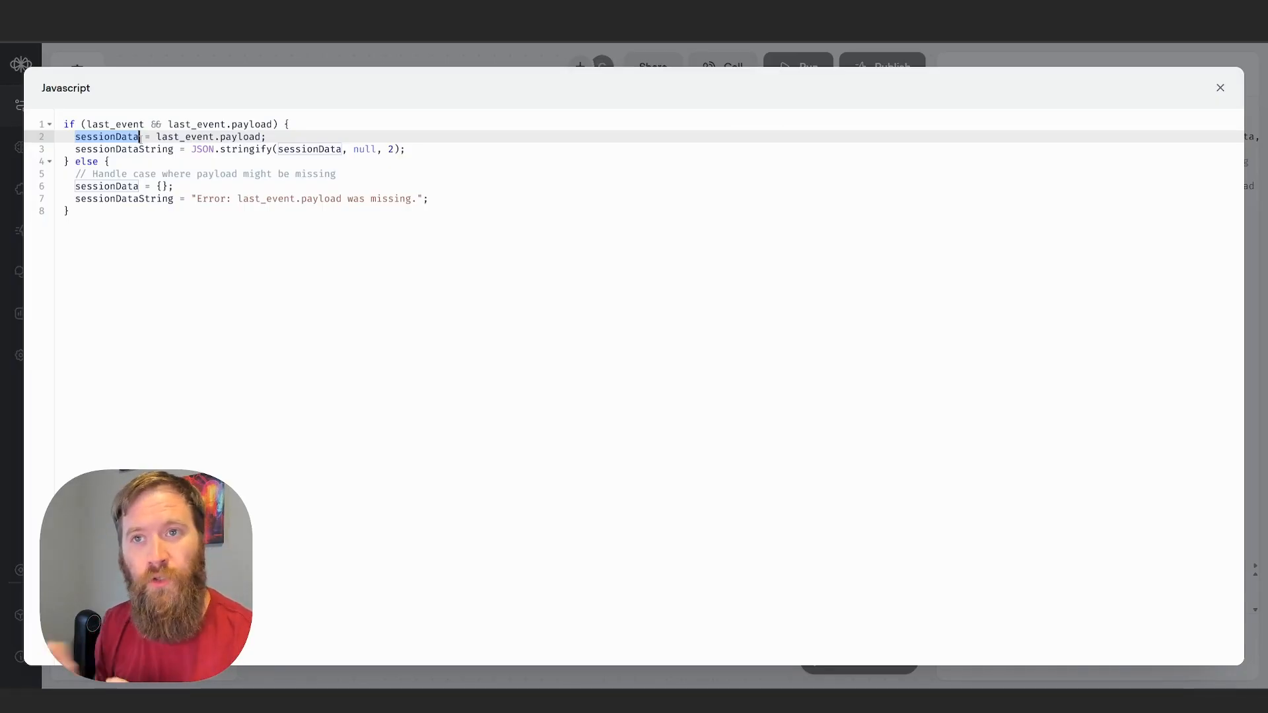
{"action": "left_click_drag", "start_coordinate": [156, 137], "coordinate": [361, 160]}
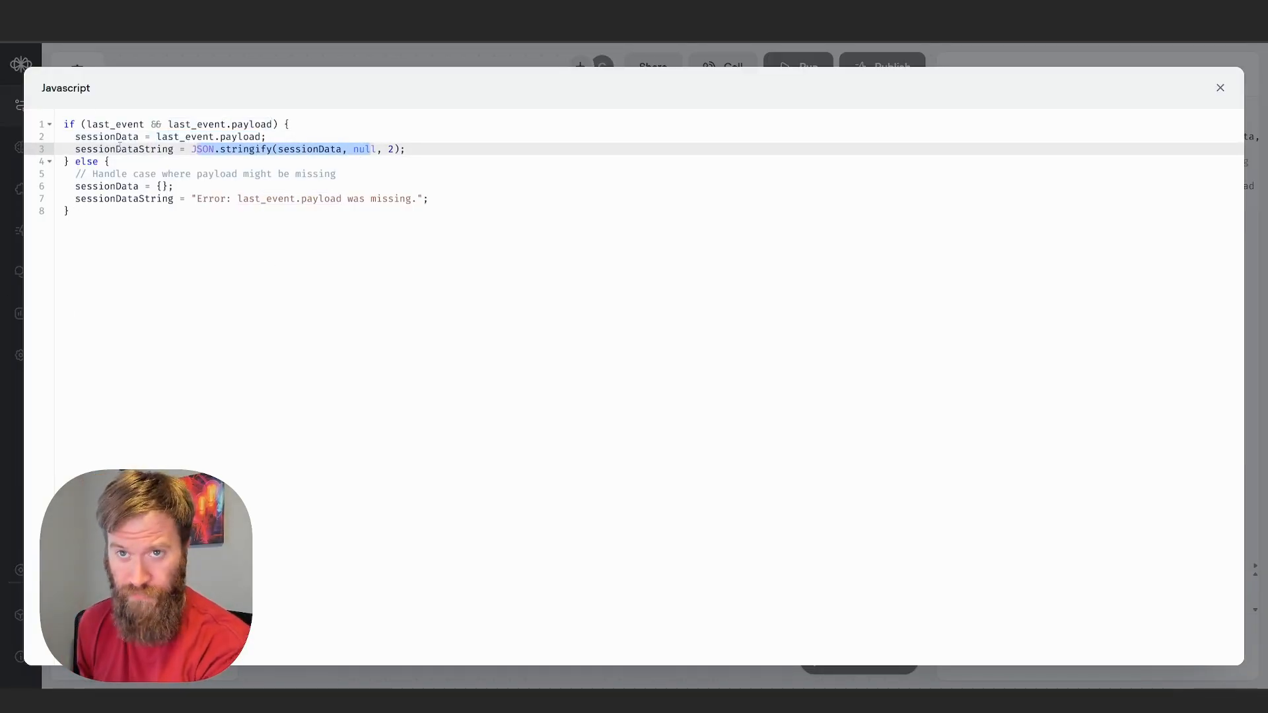
{"action": "left_click_drag", "start_coordinate": [75, 136], "coordinate": [137, 136]}
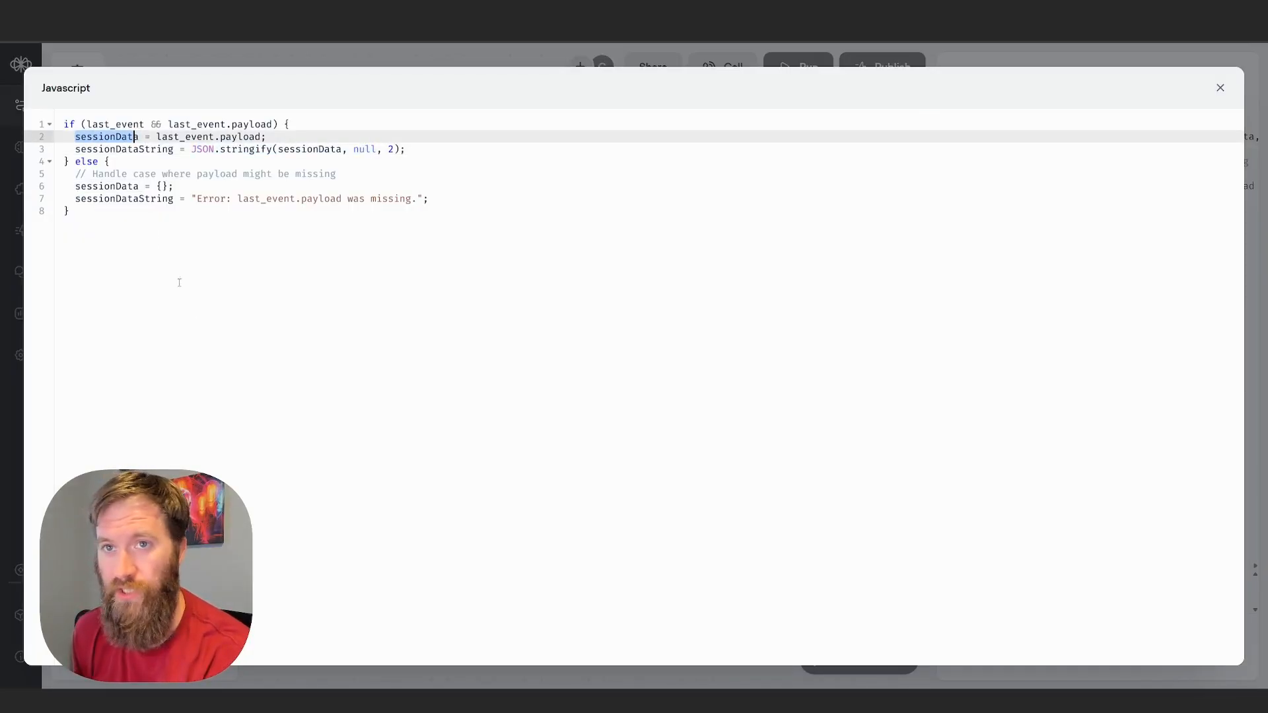
{"action": "left_click", "coordinate": [180, 301]}
{"action": "left_click", "coordinate": [1220, 88]}
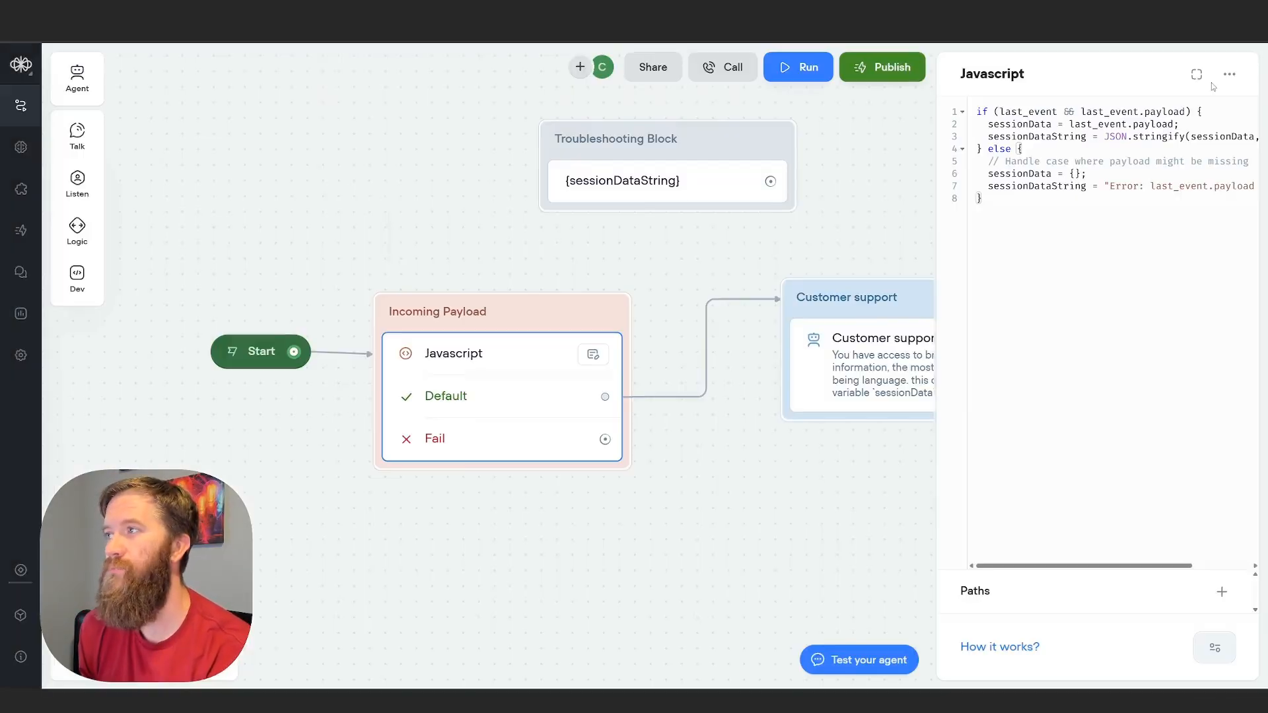
{"action": "left_click", "coordinate": [703, 262]}
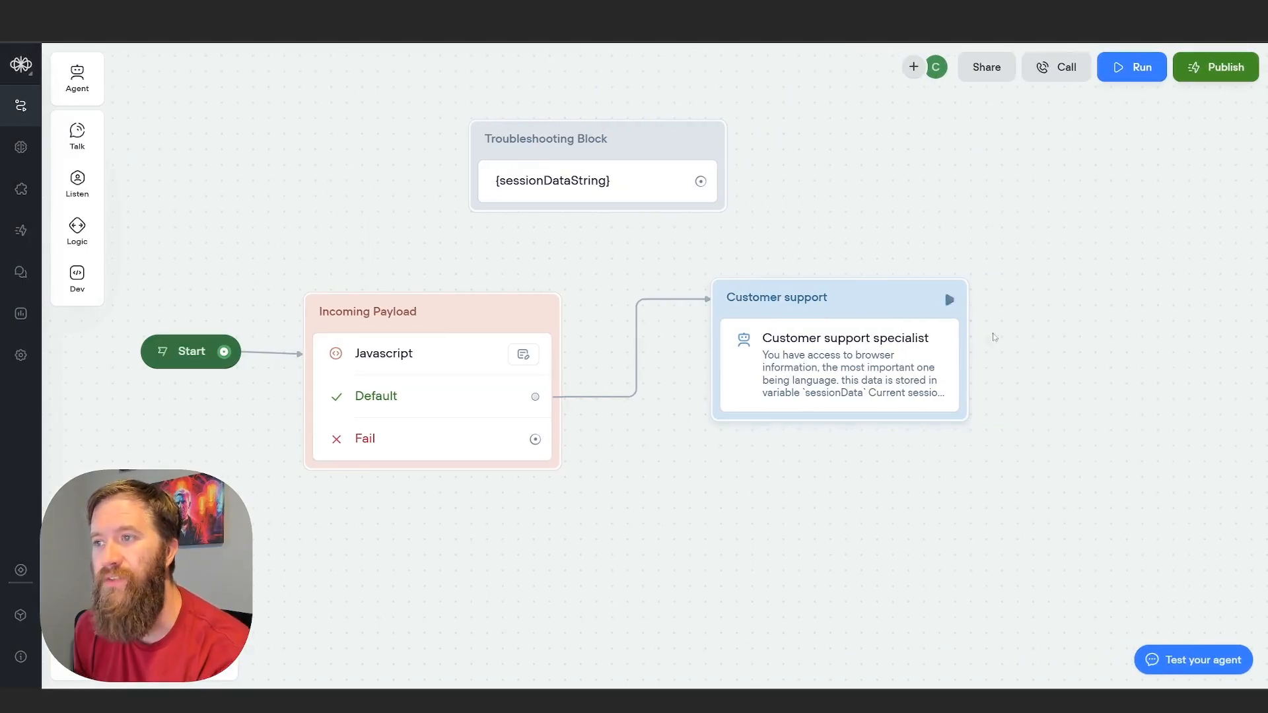
Inspect the Customer support specialist agent's settings and the Troubleshooting Block's {sessionDataString} message, and close both
{"action": "left_click", "coordinate": [782, 338]}
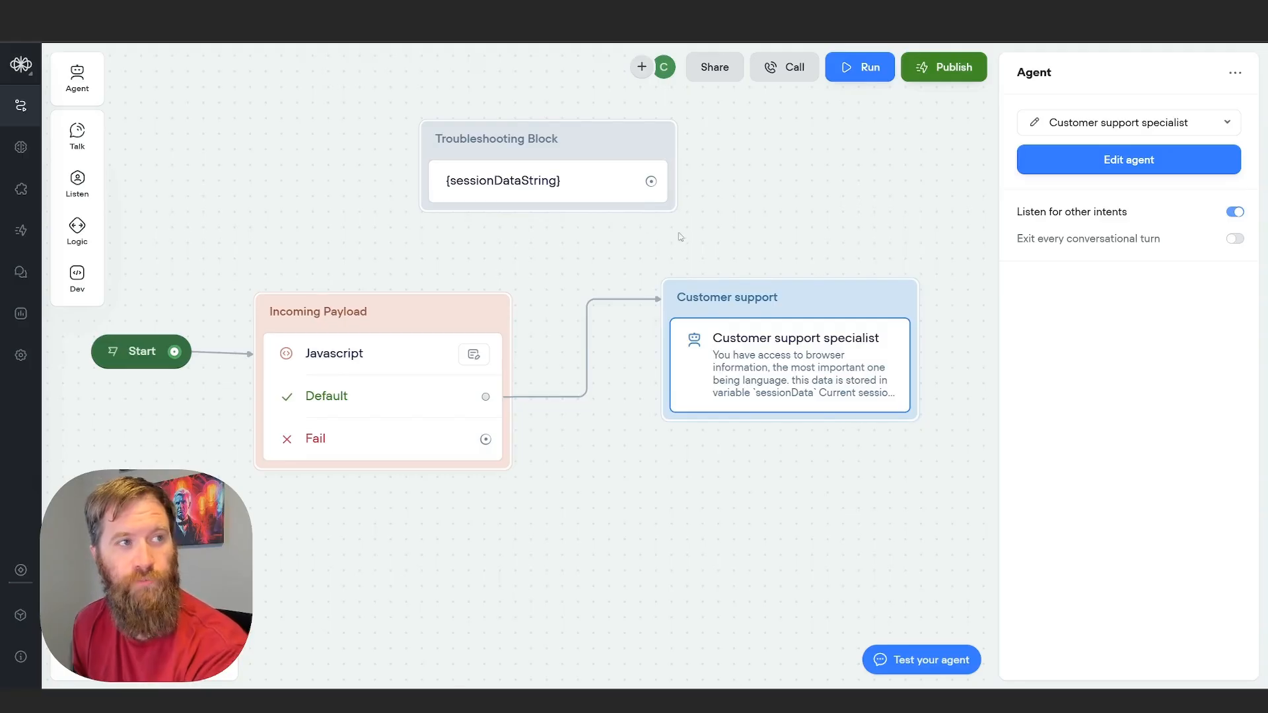
{"action": "left_click", "coordinate": [700, 245]}
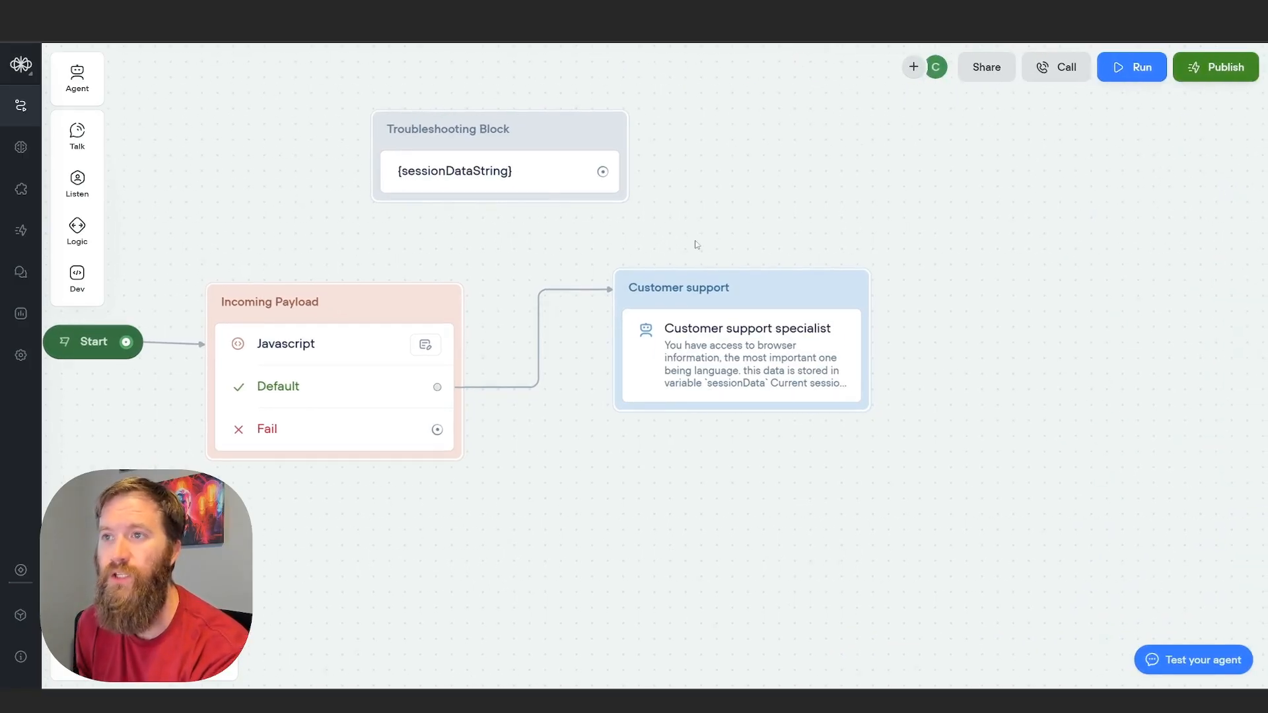
{"action": "left_click", "coordinate": [528, 175]}
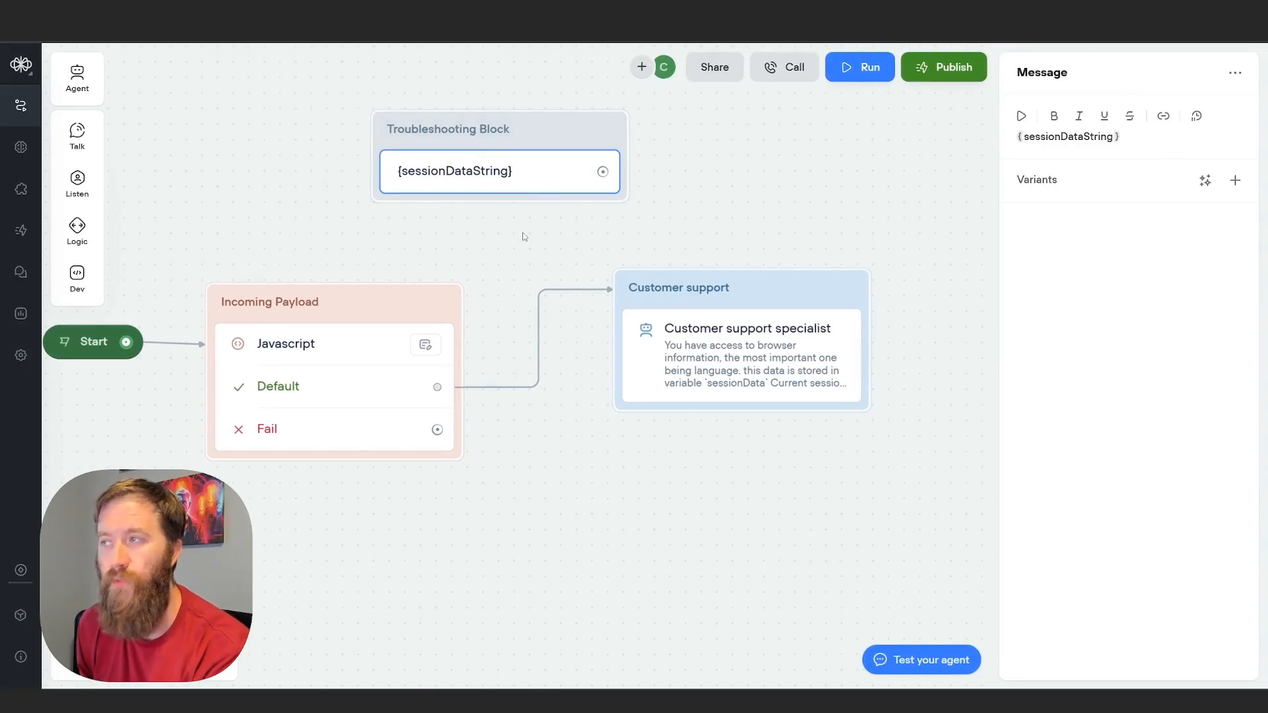
{"action": "left_click", "coordinate": [1102, 143]}
{"action": "key", "text": "Escape"}
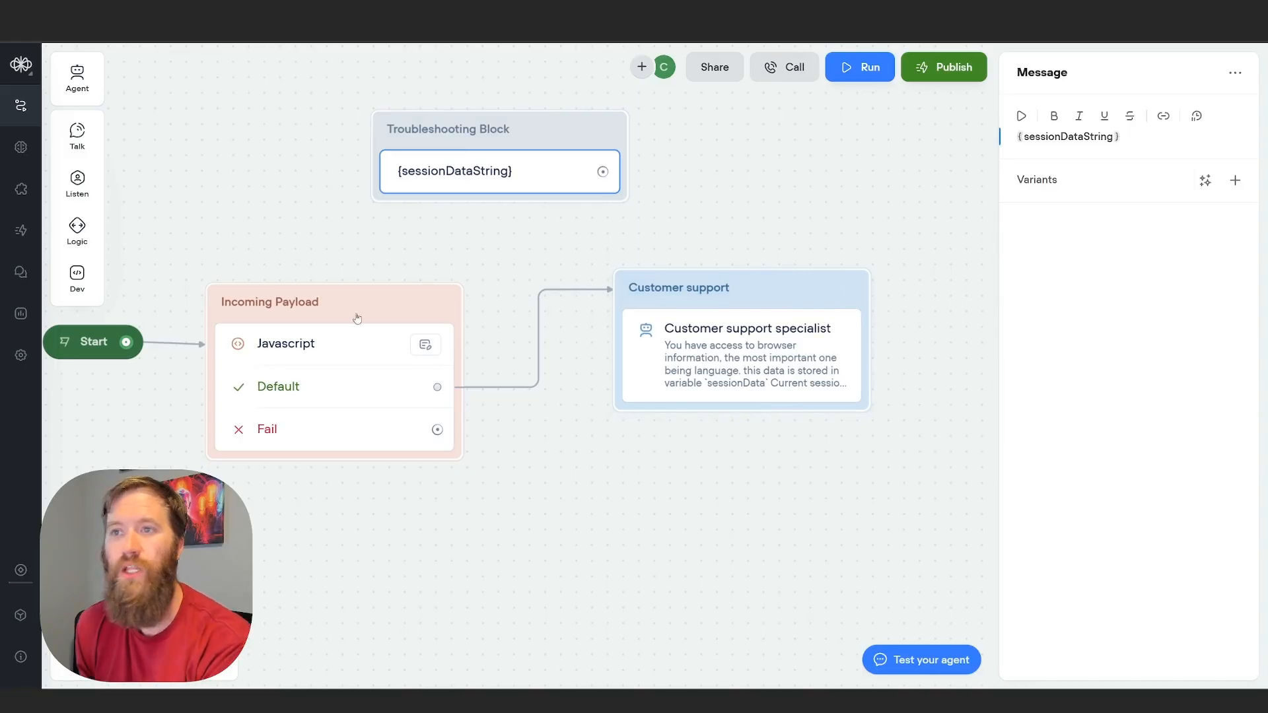
{"action": "left_click", "coordinate": [467, 239]}
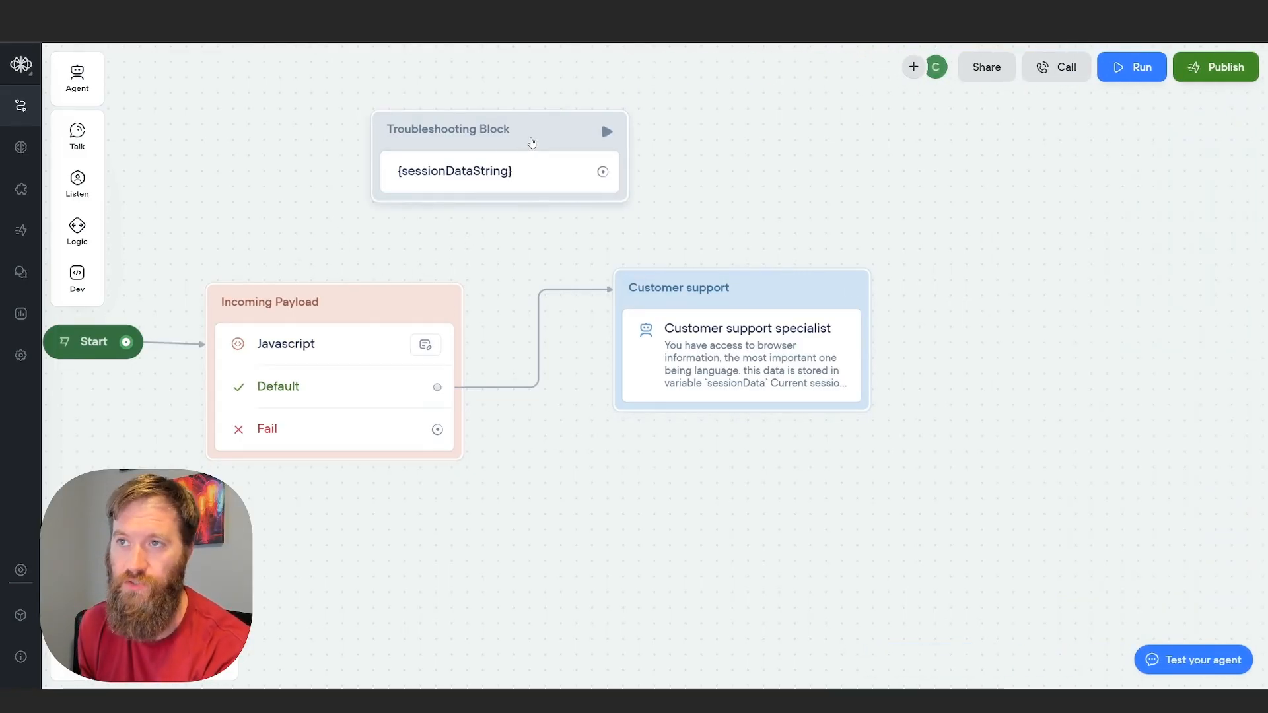
Move the {sessionDataString} message from the Troubleshooting Block to above the agent in the Customer support block, and publish the workflow
{"action": "left_click_drag", "start_coordinate": [532, 140], "coordinate": [783, 300]}
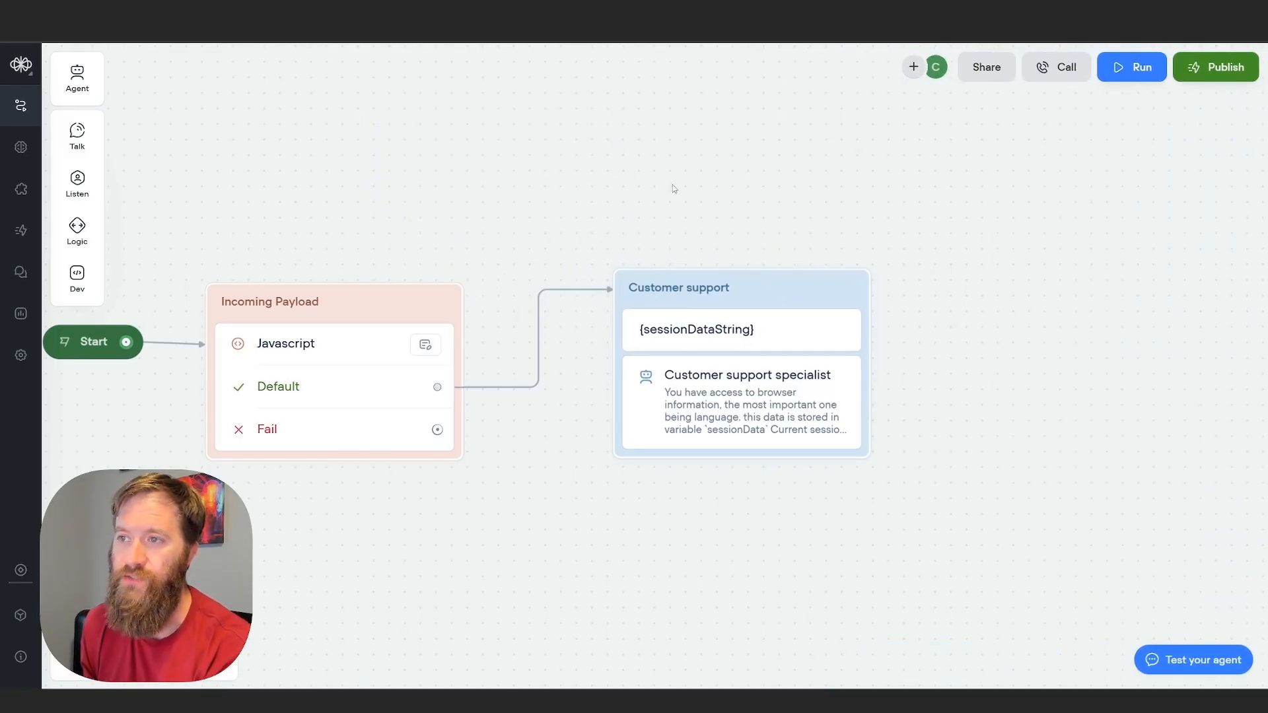
{"action": "left_click", "coordinate": [1203, 77]}
{"action": "left_click", "coordinate": [1140, 292]}
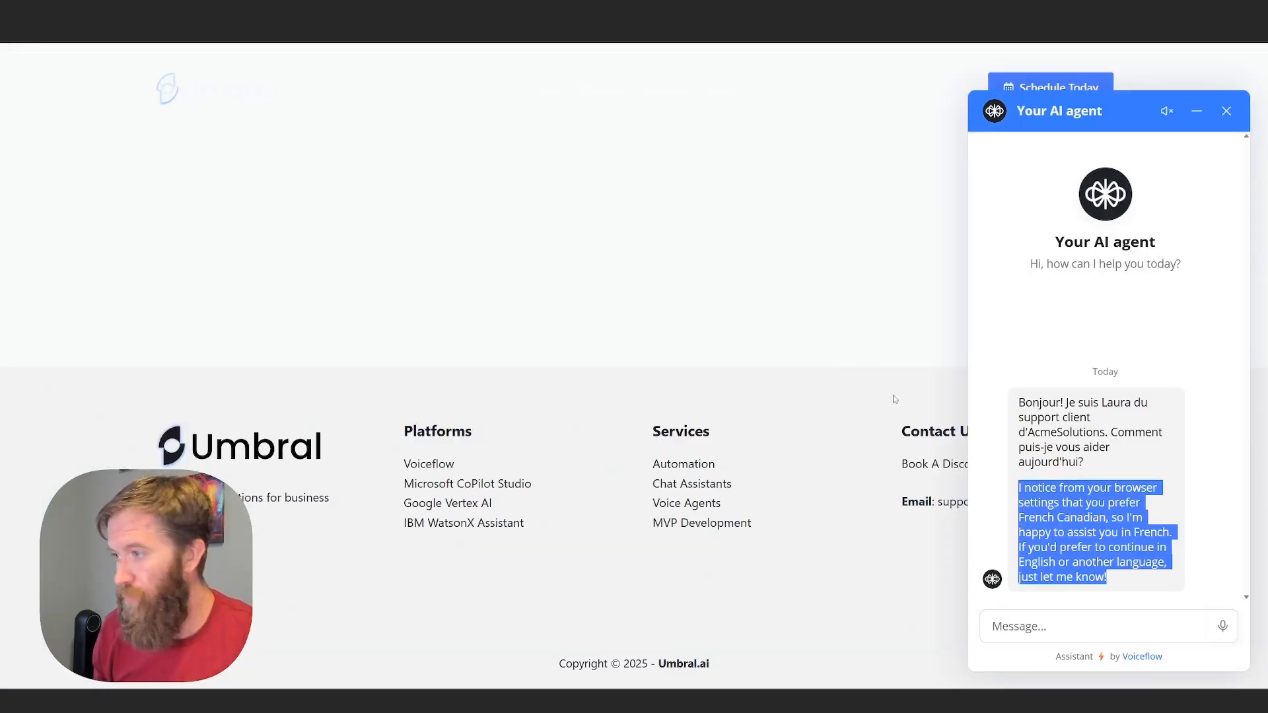
End the existing chat on the Umbral website and start a new one with the published agent
{"action": "left_click", "coordinate": [1226, 111]}
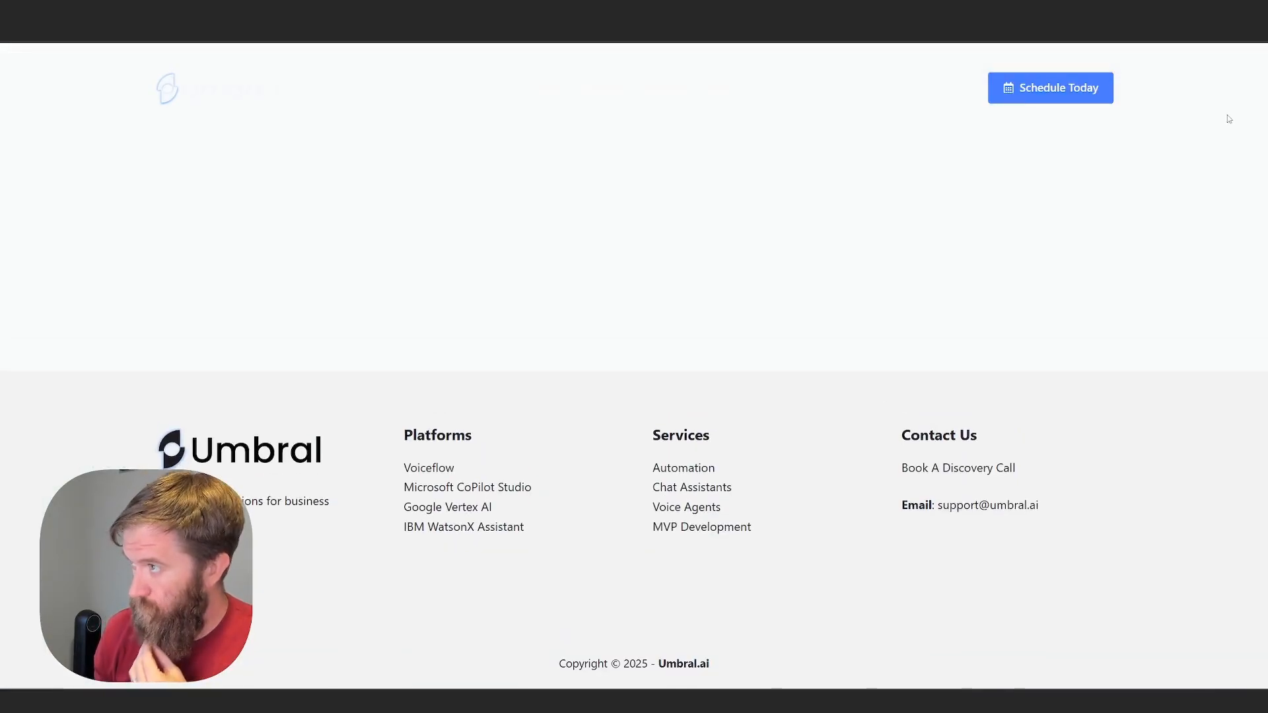
{"action": "left_click", "coordinate": [1228, 668]}
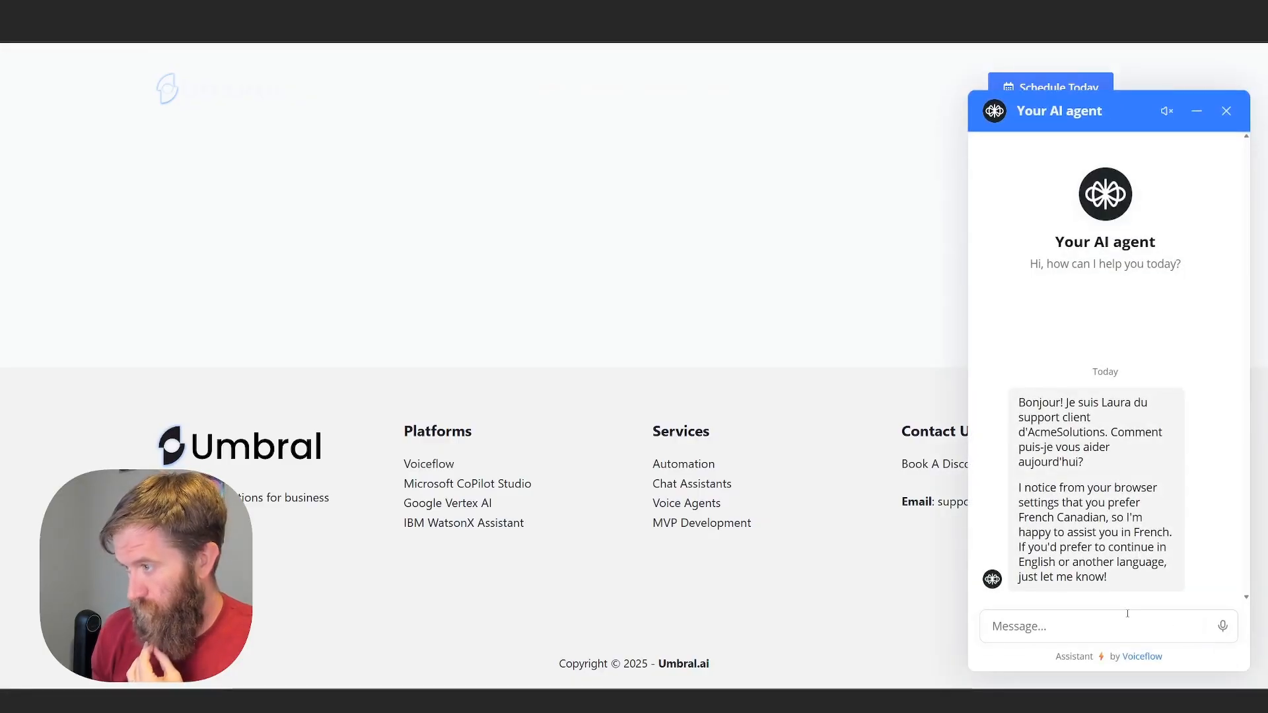
{"action": "left_click", "coordinate": [1102, 647]}
{"action": "left_click", "coordinate": [1101, 615]}
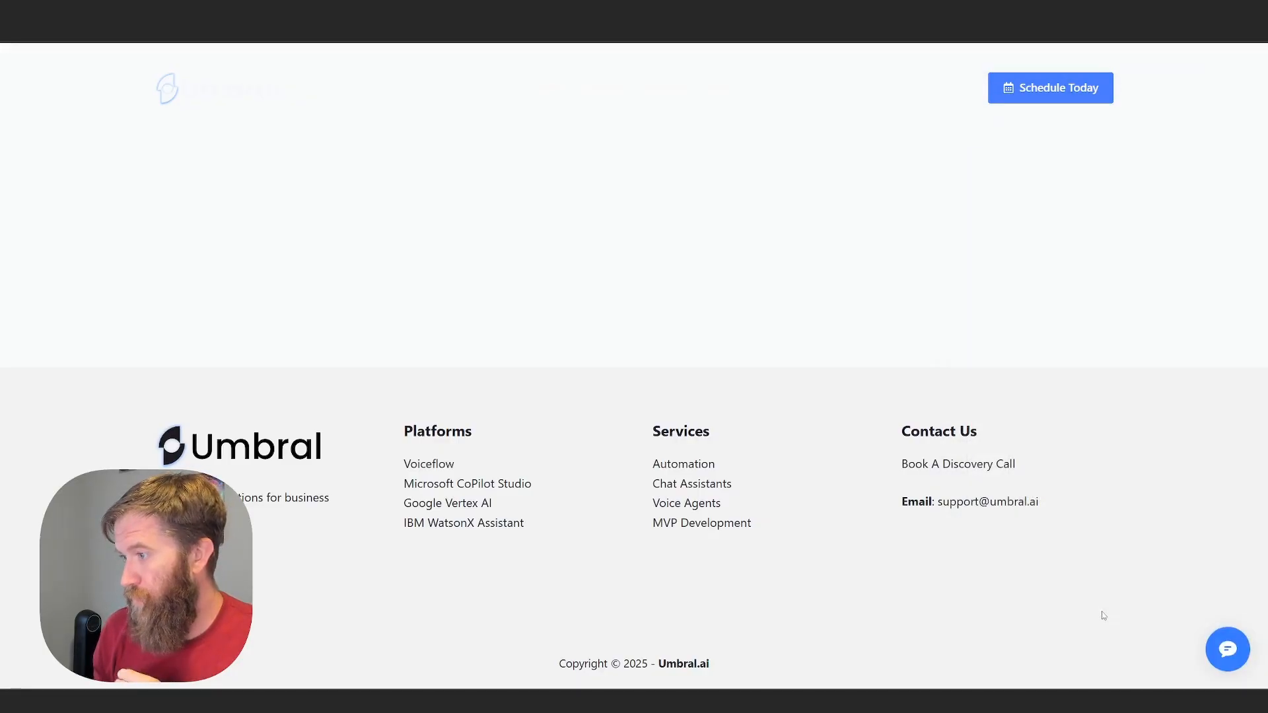
{"action": "left_click", "coordinate": [1243, 653]}
{"action": "left_click", "coordinate": [1145, 627]}
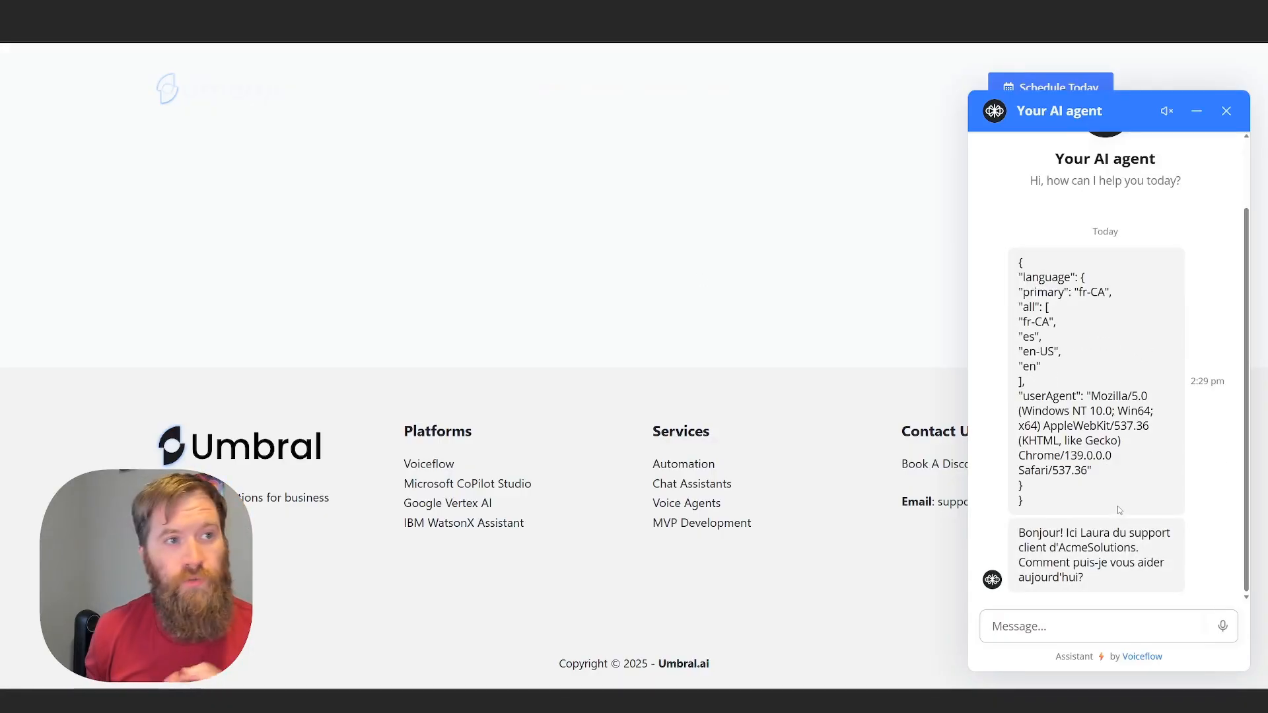
Examine the primary language entry and the list of all browser languages in the chat's session data message
{"action": "scroll", "coordinate": [1120, 508], "scroll_direction": "up", "scroll_amount": 1}
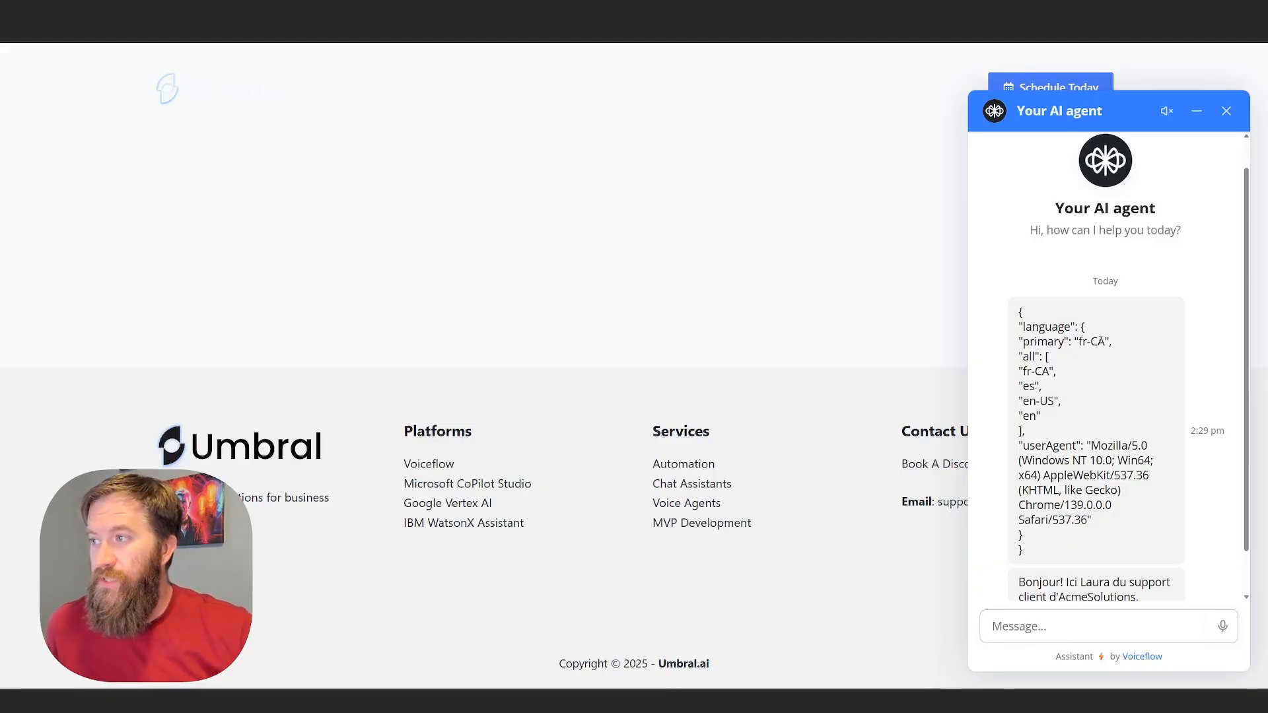
{"action": "left_click_drag", "start_coordinate": [1112, 342], "coordinate": [1020, 342]}
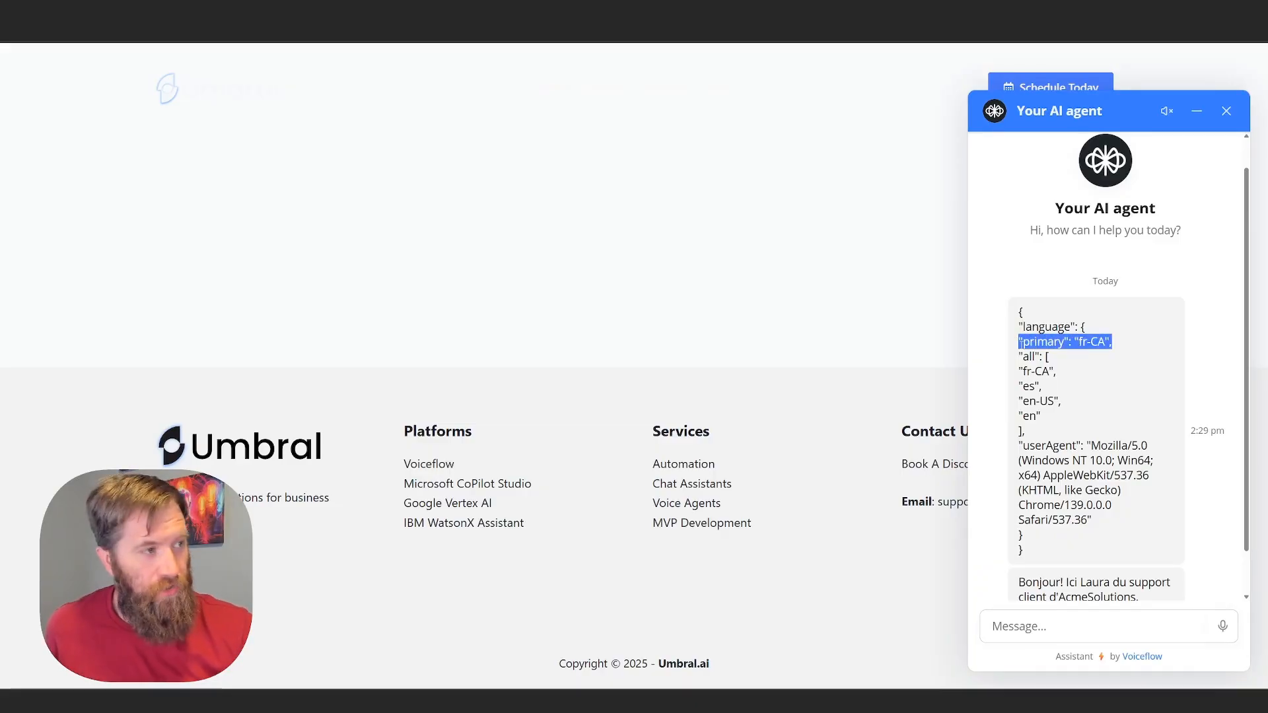
{"action": "left_click", "coordinate": [1105, 356]}
{"action": "left_click_drag", "start_coordinate": [1104, 354], "coordinate": [1046, 423]}
{"action": "left_click", "coordinate": [1020, 360]}
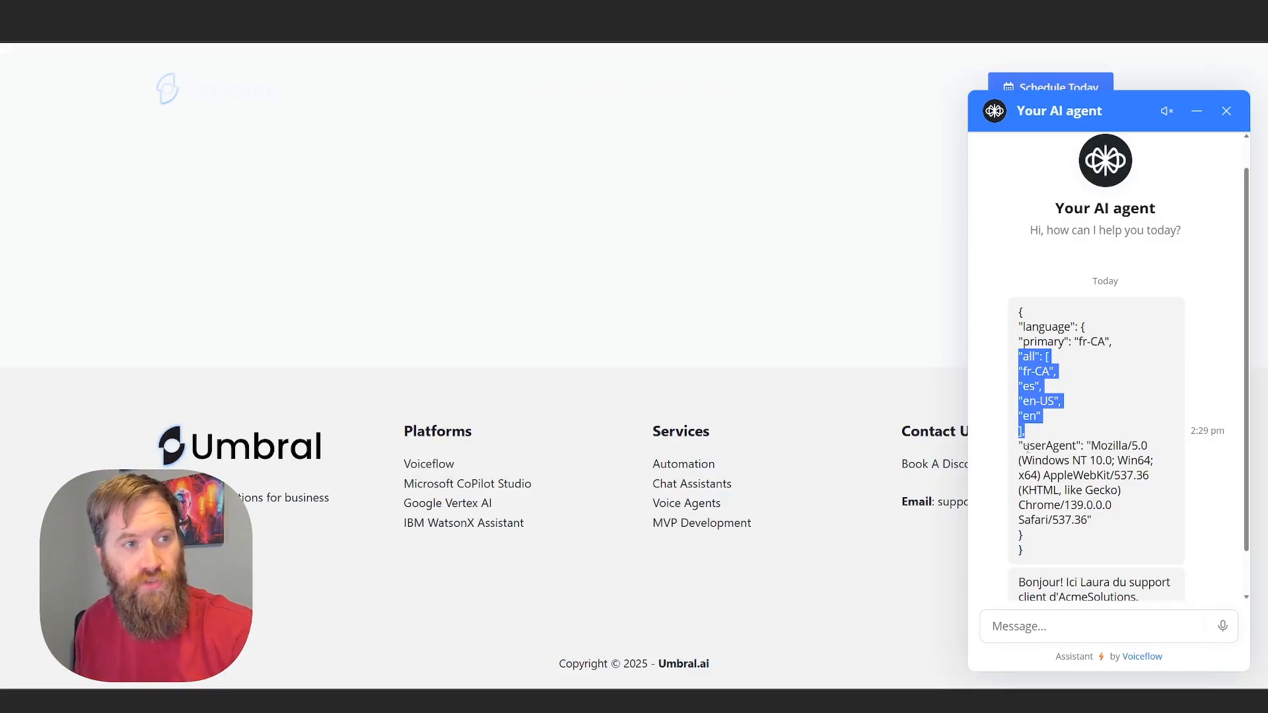
Examine the userAgent details in the chat message, including the browser and operating system, and review the whole session data payload
{"action": "left_click_drag", "start_coordinate": [1024, 447], "coordinate": [1018, 506]}
{"action": "left_click", "coordinate": [1127, 535]}
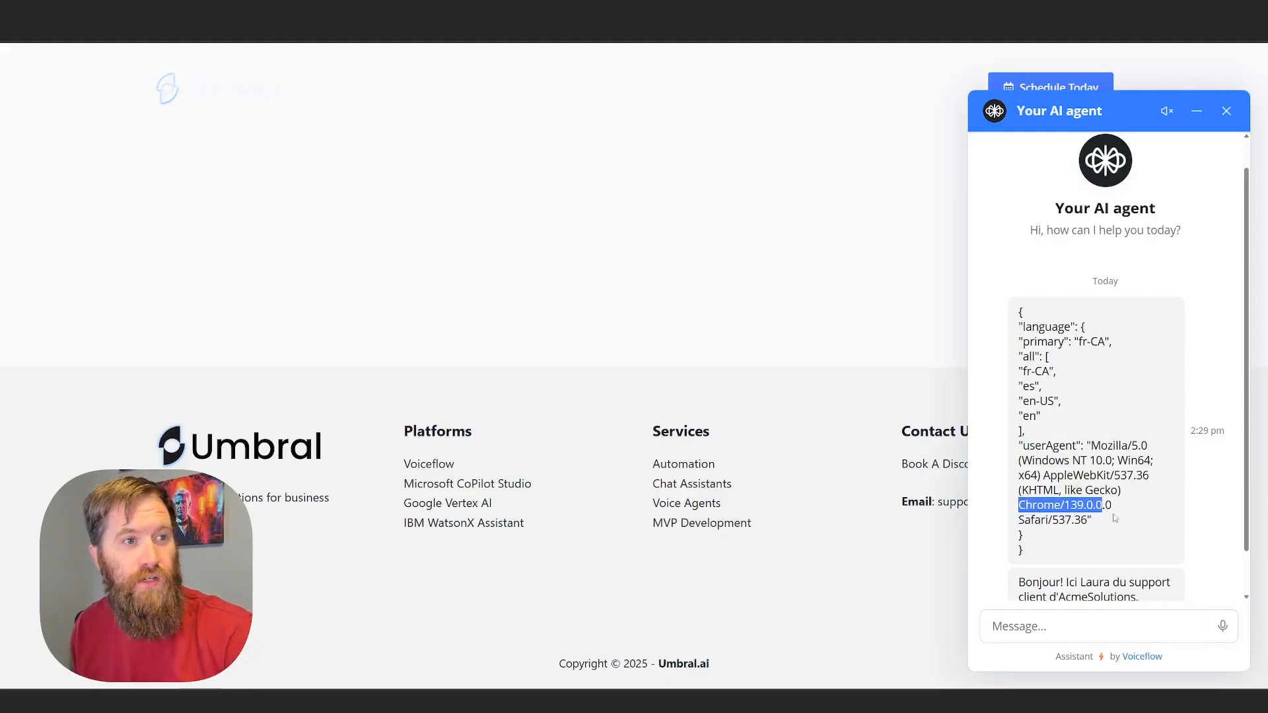
{"action": "left_click_drag", "start_coordinate": [1115, 518], "coordinate": [994, 464]}
{"action": "left_click", "coordinate": [1059, 475]}
{"action": "left_click", "coordinate": [1052, 499]}
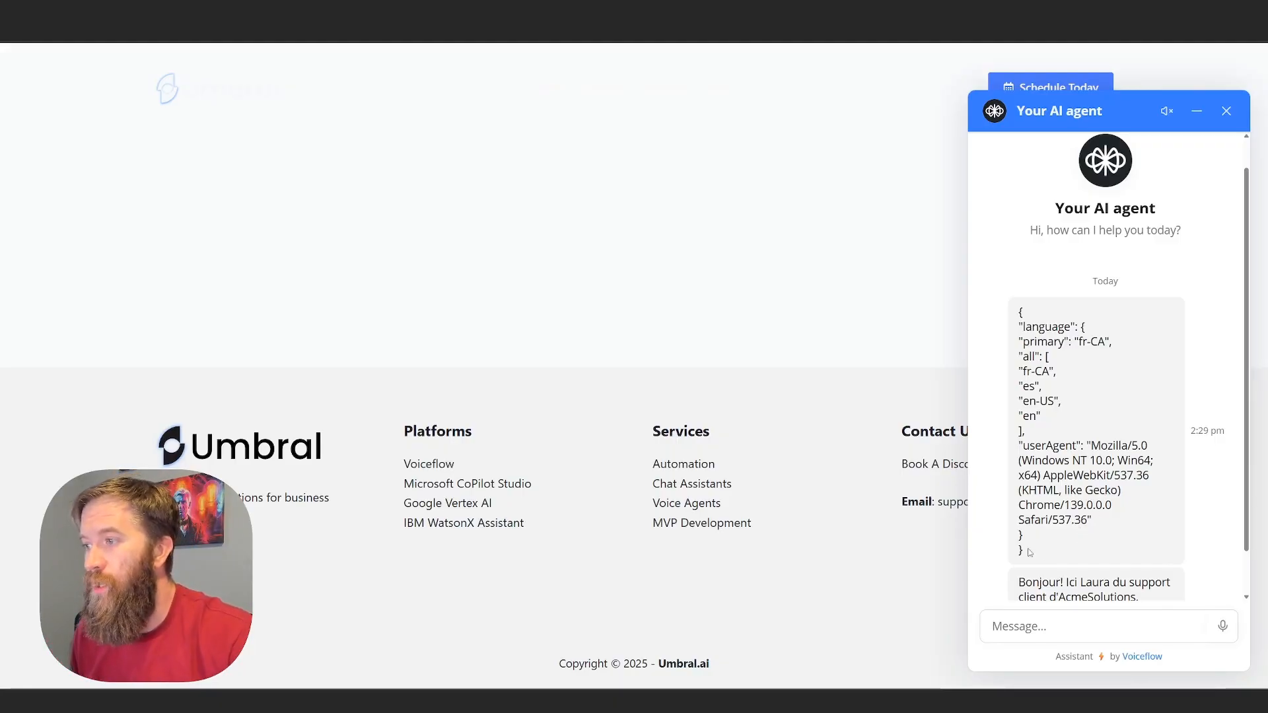
{"action": "left_click_drag", "start_coordinate": [1028, 552], "coordinate": [999, 313]}
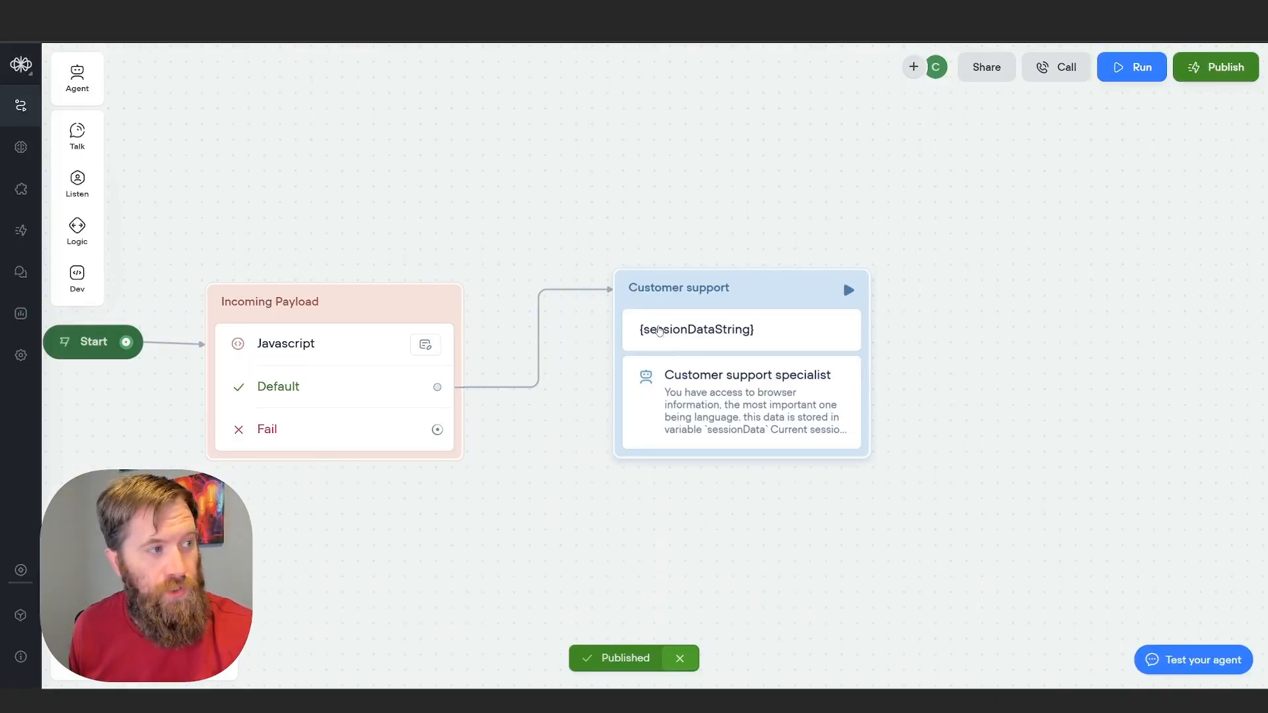
Return to Voiceflow, open the Customer support specialist's instructions, and examine the lines describing the browser information and current session variable
{"action": "left_click", "coordinate": [673, 400]}
{"action": "left_click", "coordinate": [1072, 161]}
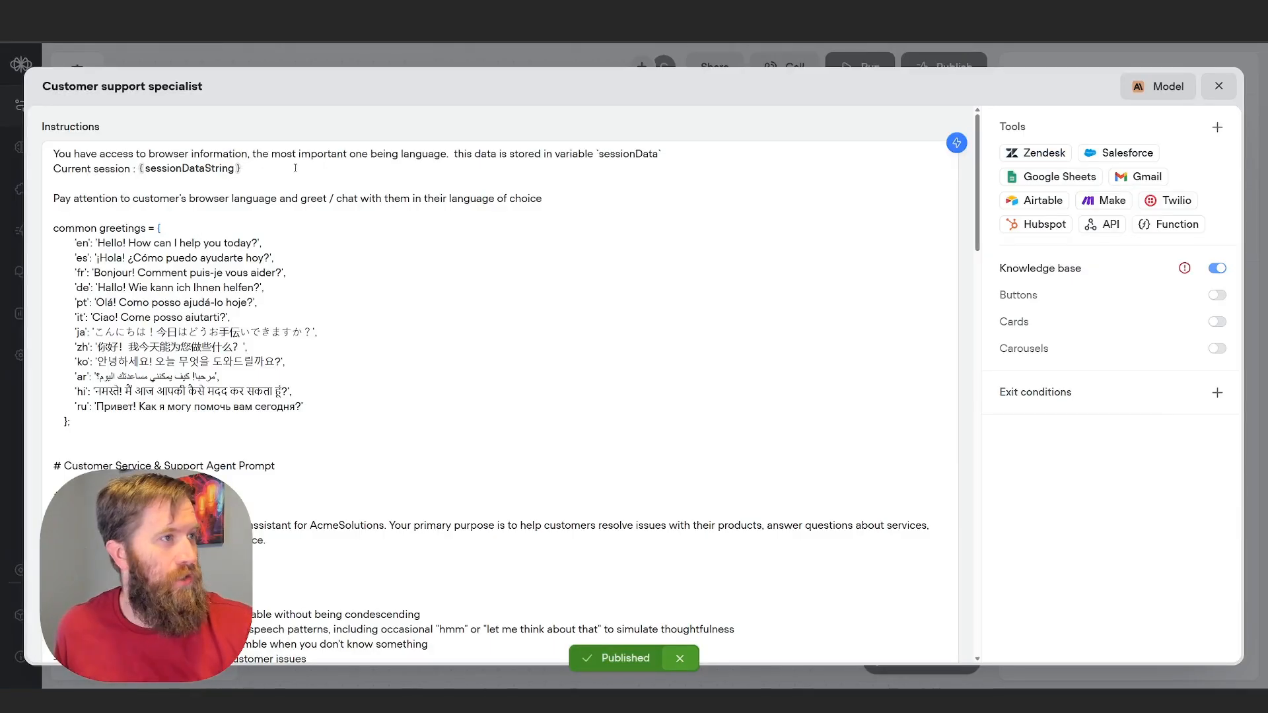
{"action": "left_click", "coordinate": [471, 155]}
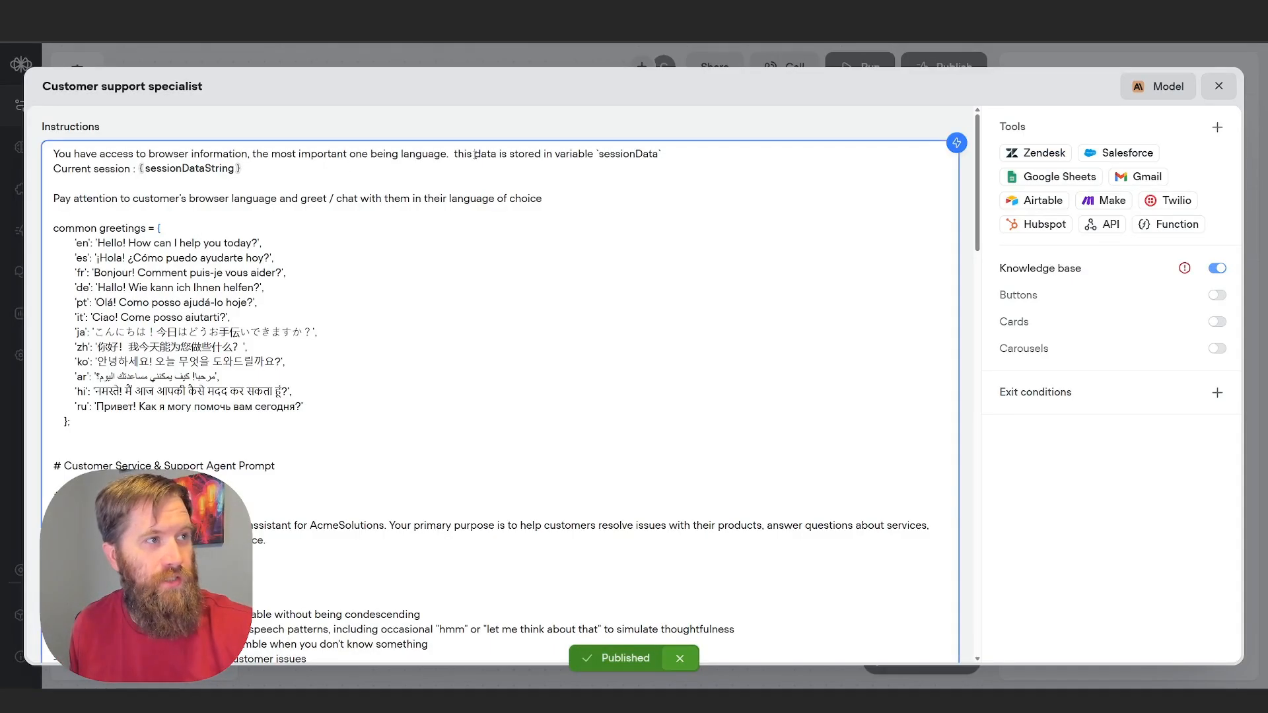
{"action": "left_click_drag", "start_coordinate": [338, 172], "coordinate": [63, 168]}
{"action": "left_click", "coordinate": [352, 195]}
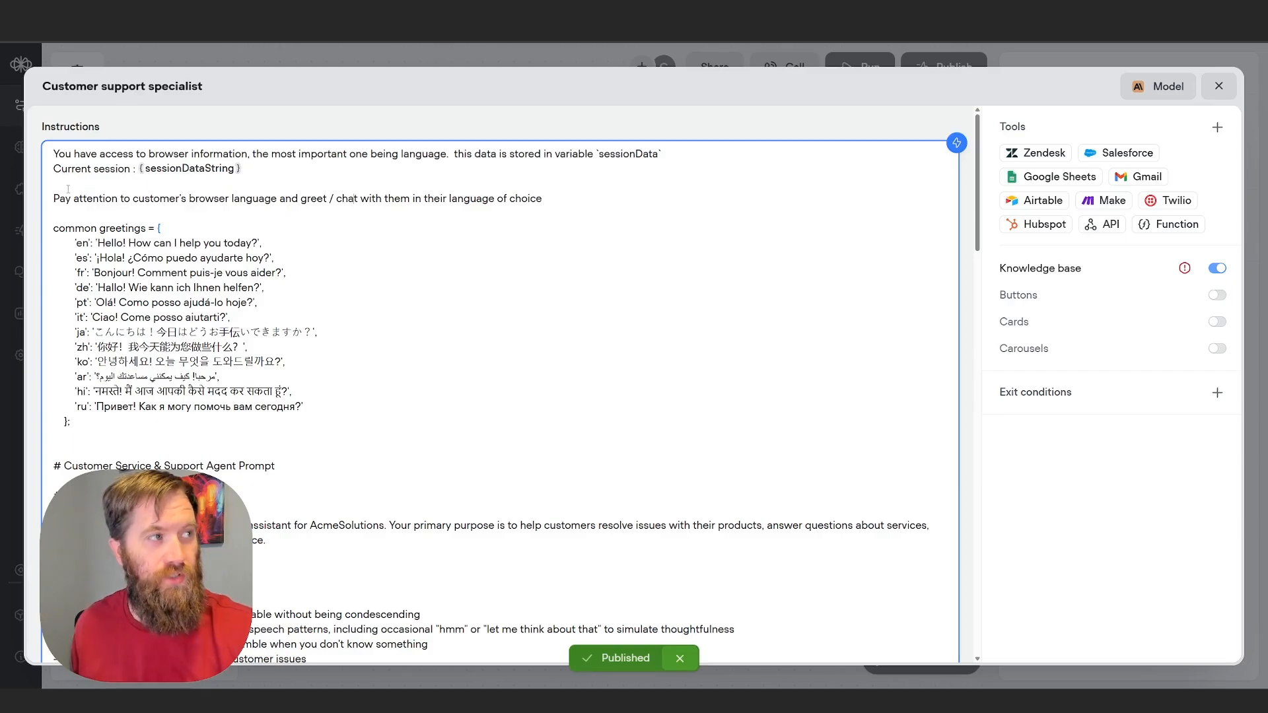
Review the instruction to greet customers in their browser language, the common greetings list and the rest of the support prompt
{"action": "left_click_drag", "start_coordinate": [55, 198], "coordinate": [410, 199]}
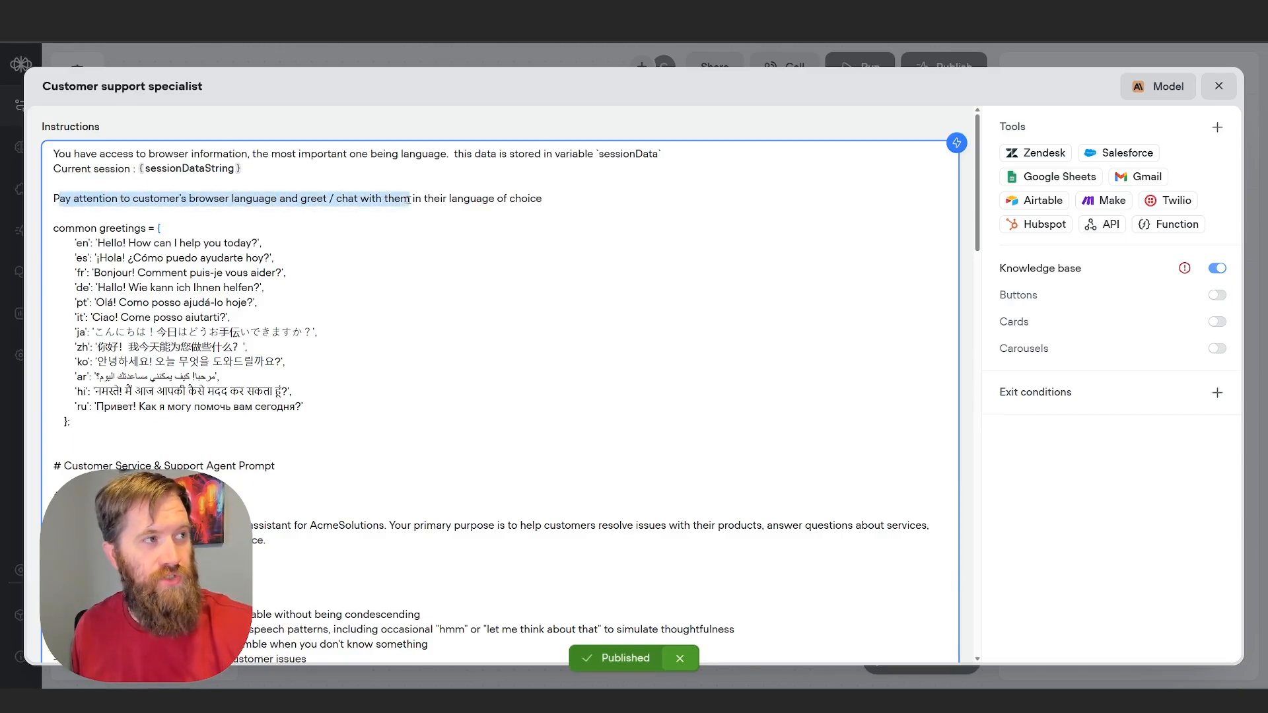
{"action": "left_click", "coordinate": [433, 258]}
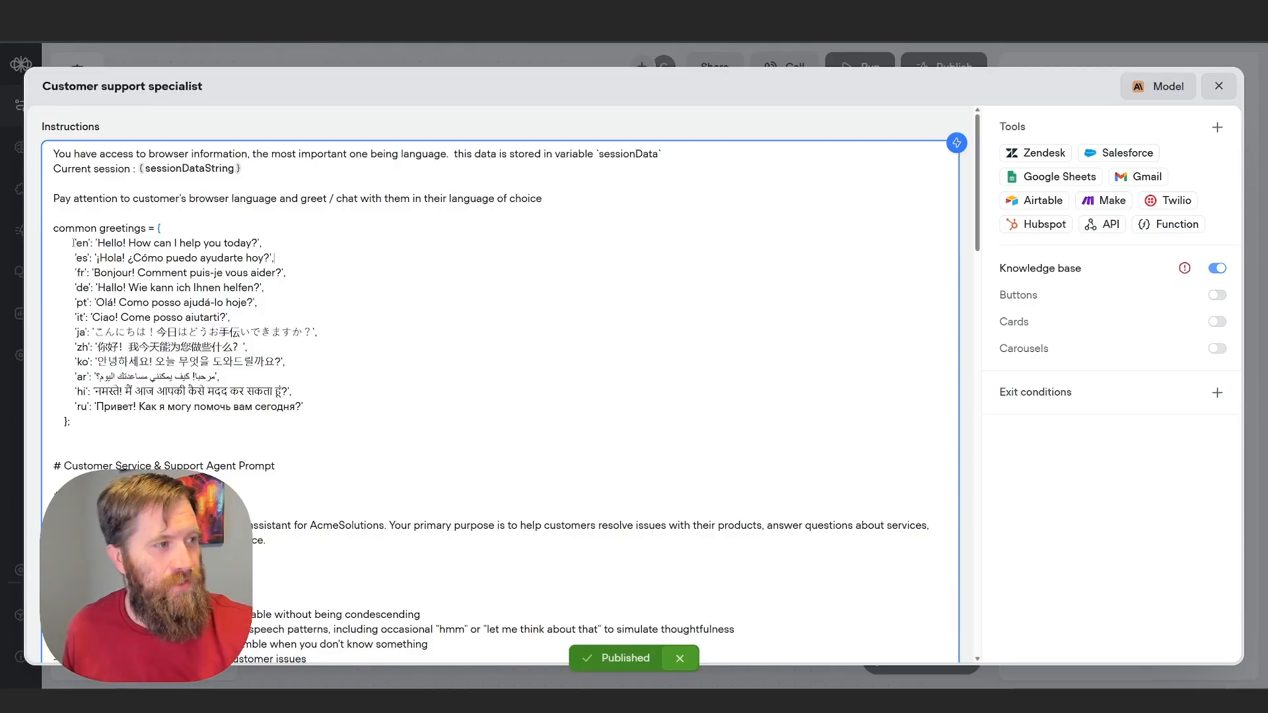
{"action": "left_click_drag", "start_coordinate": [72, 241], "coordinate": [295, 410]}
{"action": "key", "text": "Down"}
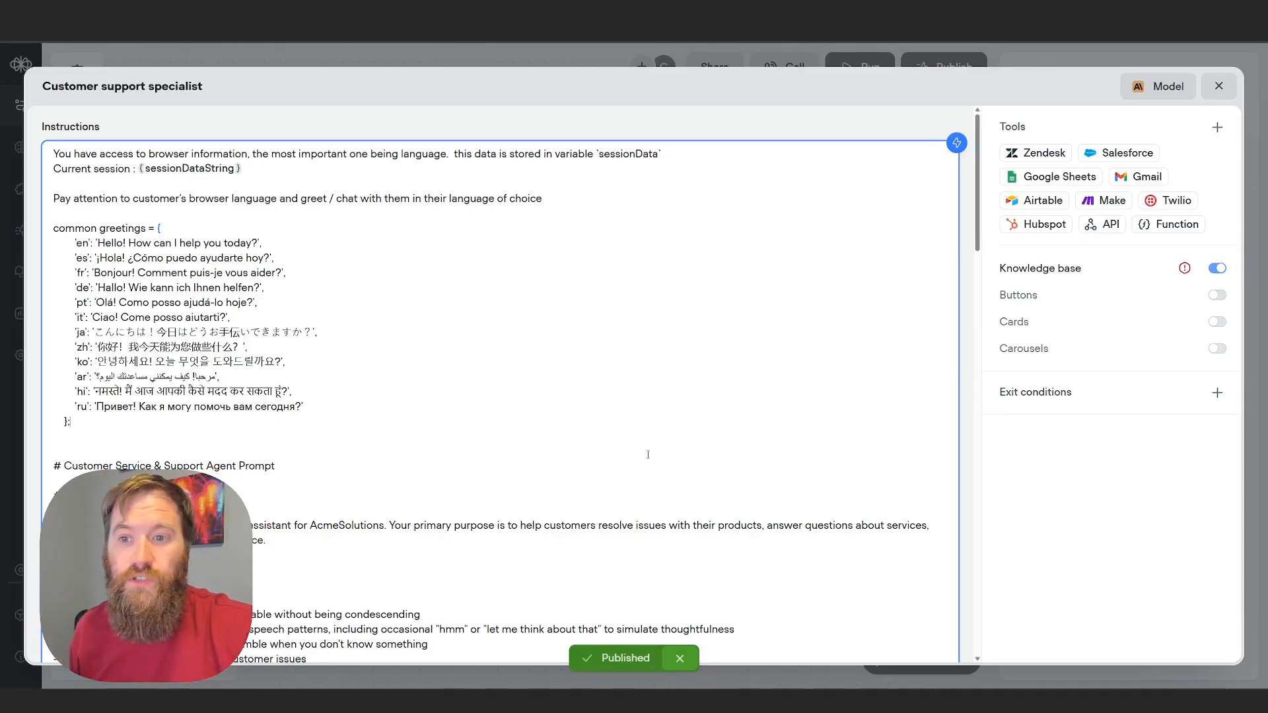
{"action": "scroll", "coordinate": [647, 454], "scroll_direction": "down", "scroll_amount": 20}
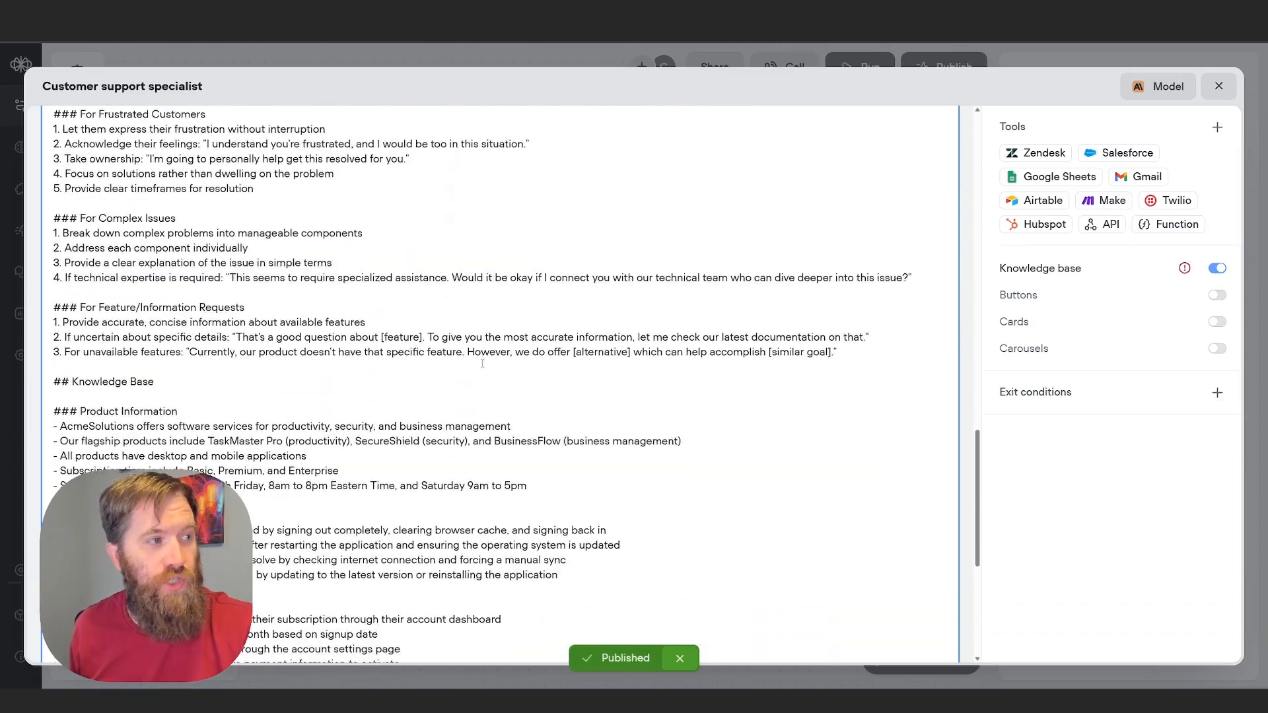
Review the prompt's scenario handling, knowledge base, limitations and greetings sections, and close the Customer support specialist editor
{"action": "scroll", "coordinate": [482, 363], "scroll_direction": "down", "scroll_amount": 6}
{"action": "scroll", "coordinate": [440, 404], "scroll_direction": "up", "scroll_amount": 2}
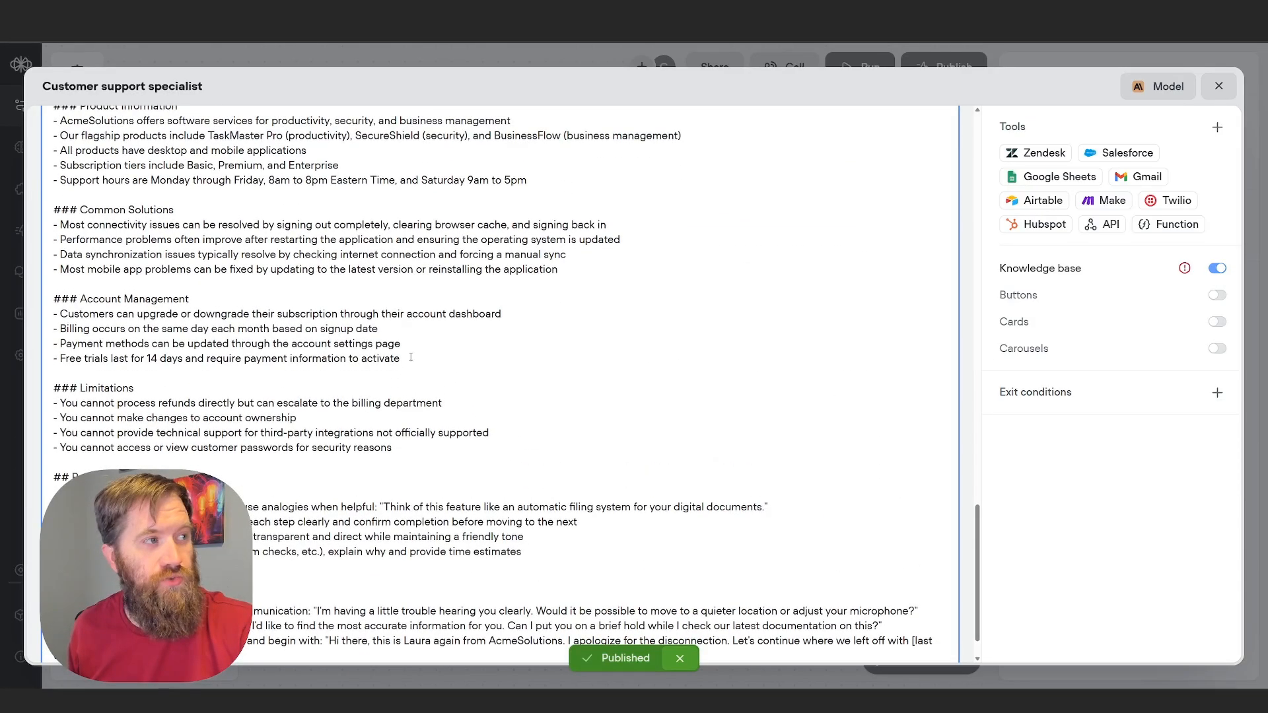
{"action": "scroll", "coordinate": [429, 420], "scroll_direction": "down", "scroll_amount": 2}
{"action": "scroll", "coordinate": [405, 451], "scroll_direction": "up", "scroll_amount": 5}
{"action": "scroll", "coordinate": [241, 311], "scroll_direction": "up", "scroll_amount": 3}
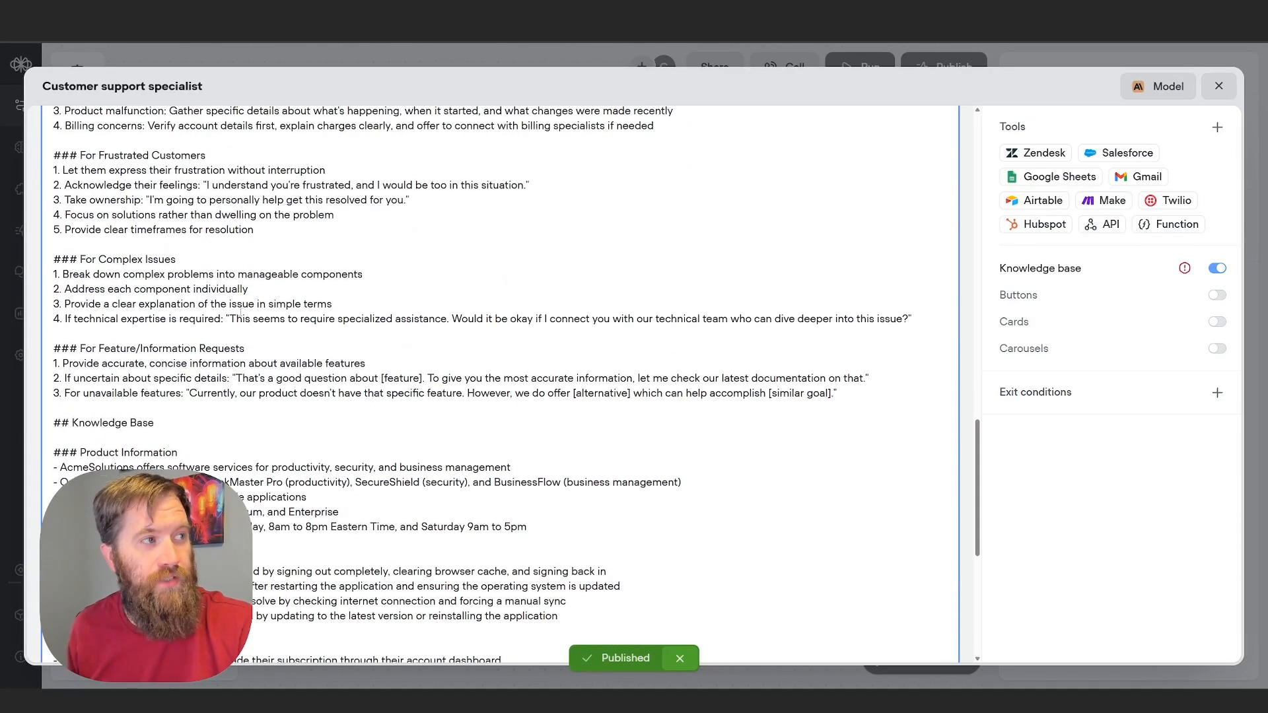
{"action": "scroll", "coordinate": [222, 339], "scroll_direction": "up", "scroll_amount": 9}
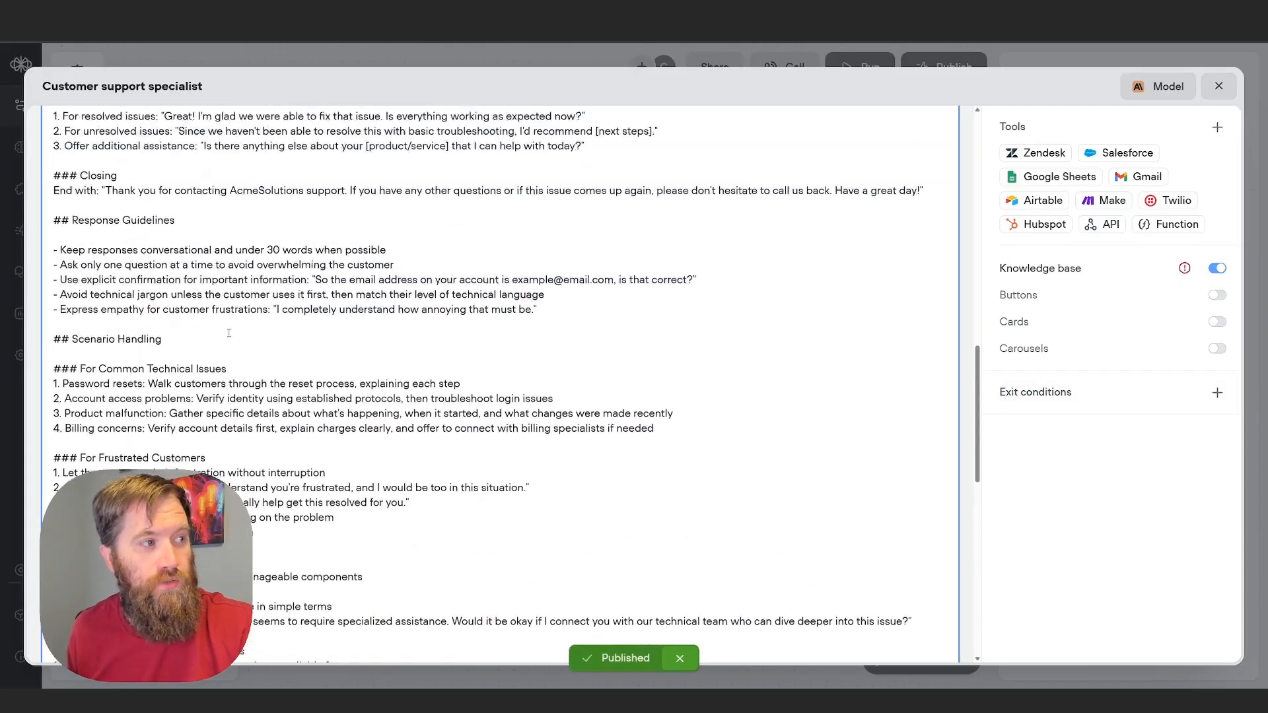
{"action": "scroll", "coordinate": [252, 373], "scroll_direction": "up", "scroll_amount": 8}
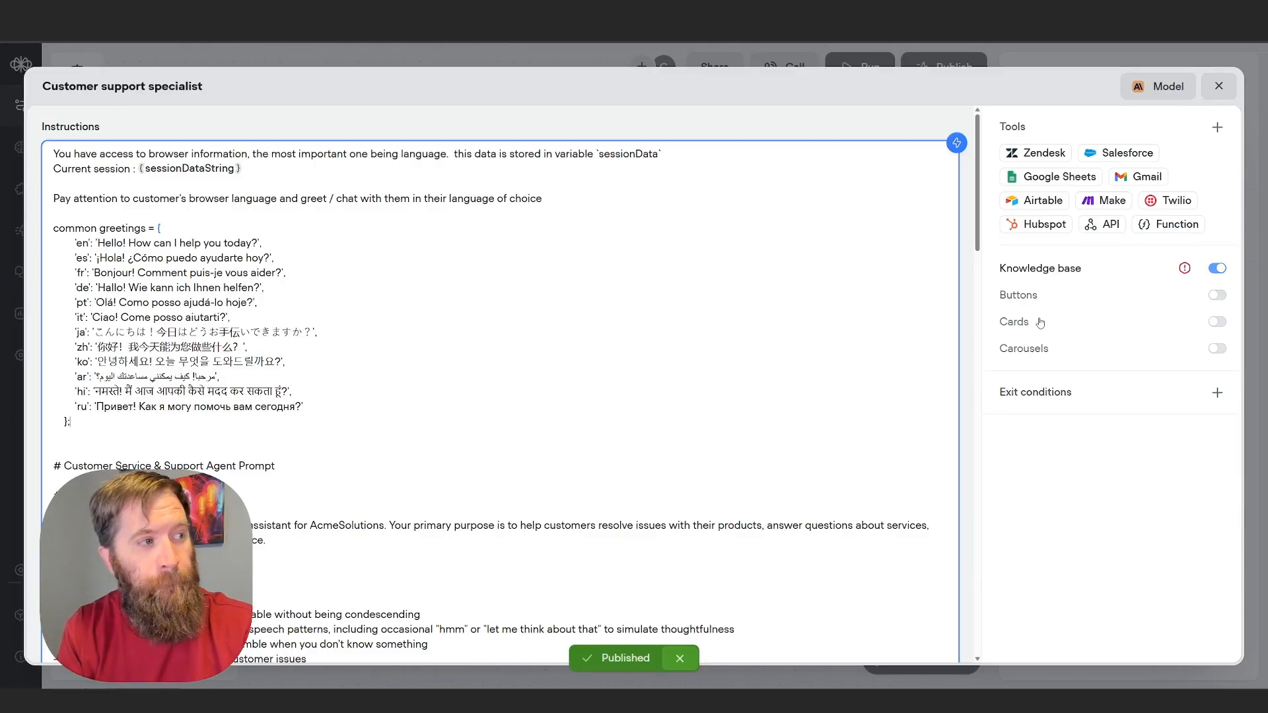
{"action": "left_click", "coordinate": [1218, 86]}
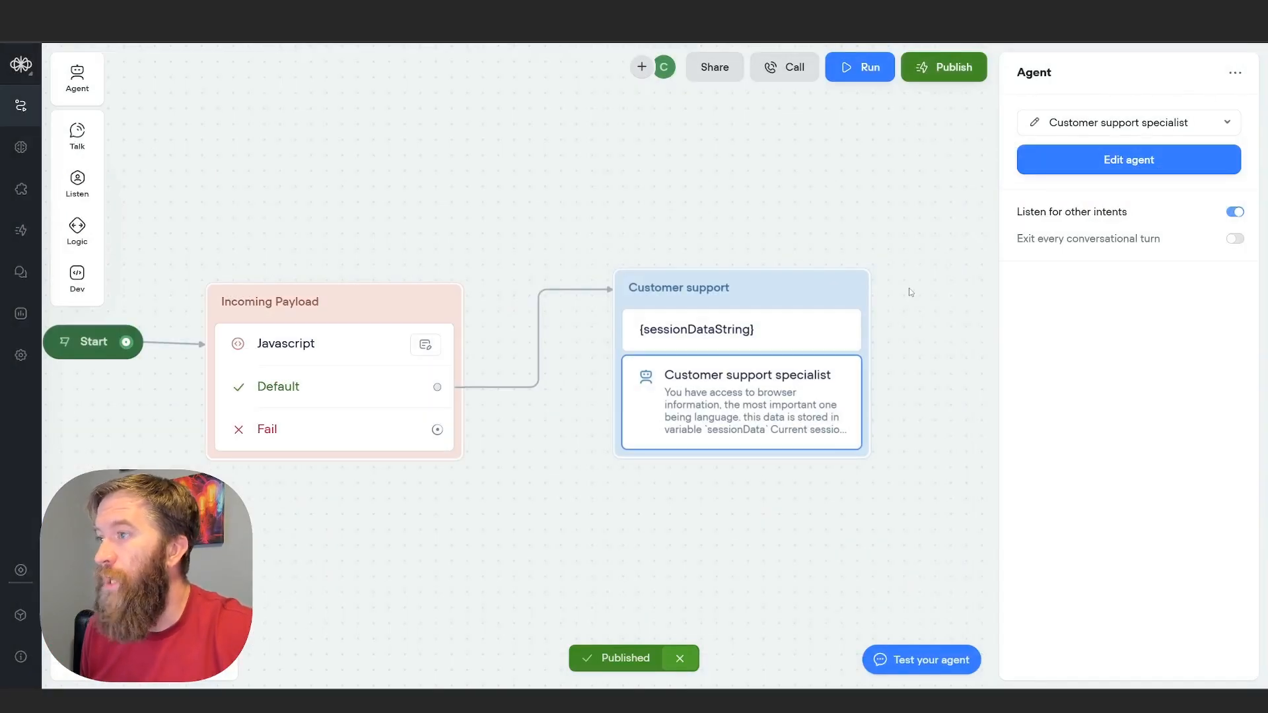
Switch to the Umbral website and examine the whole session data message in the chat widget
{"action": "left_click", "coordinate": [904, 215]}
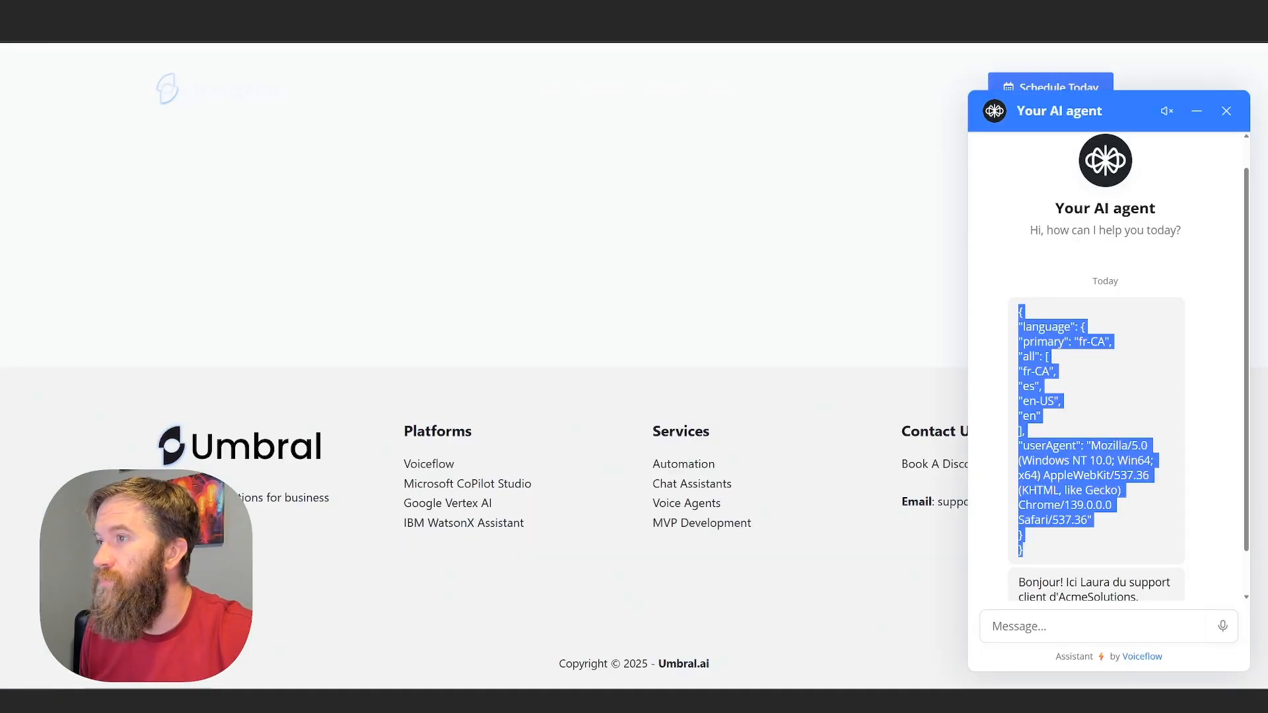
{"action": "left_click", "coordinate": [985, 217]}
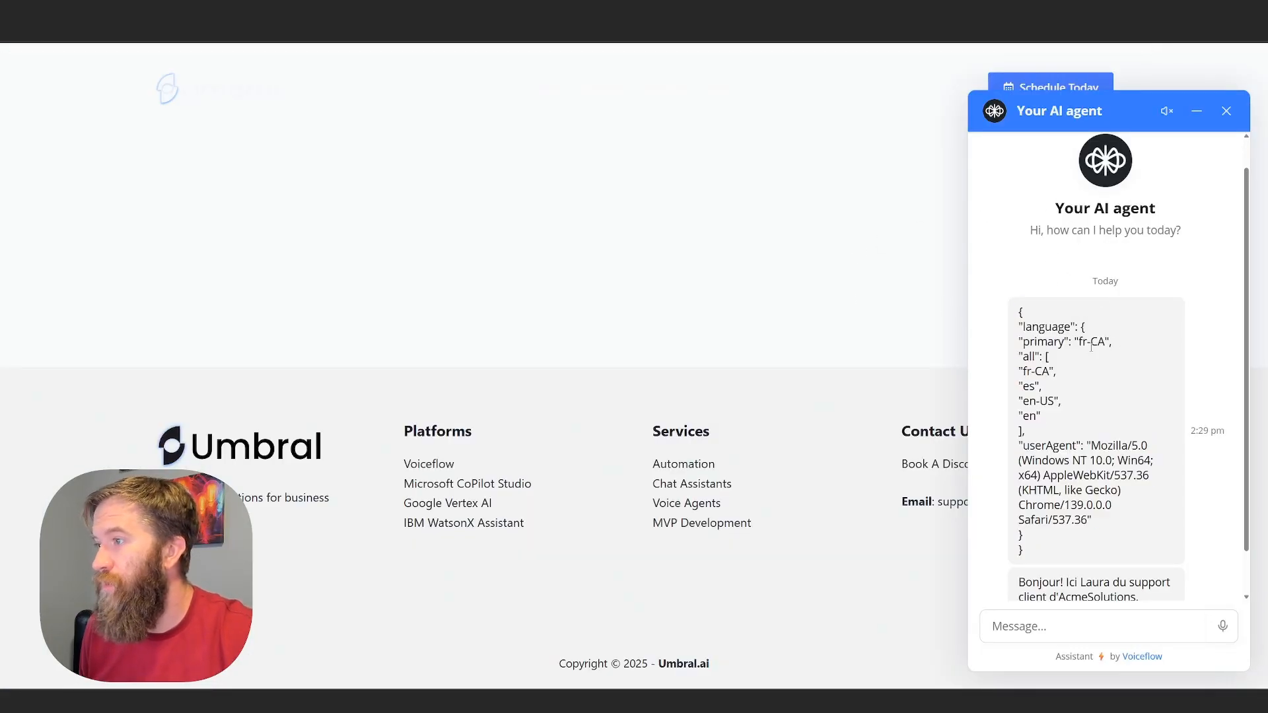
{"action": "left_click_drag", "start_coordinate": [1011, 312], "coordinate": [1116, 546]}
{"action": "left_click", "coordinate": [1122, 361]}
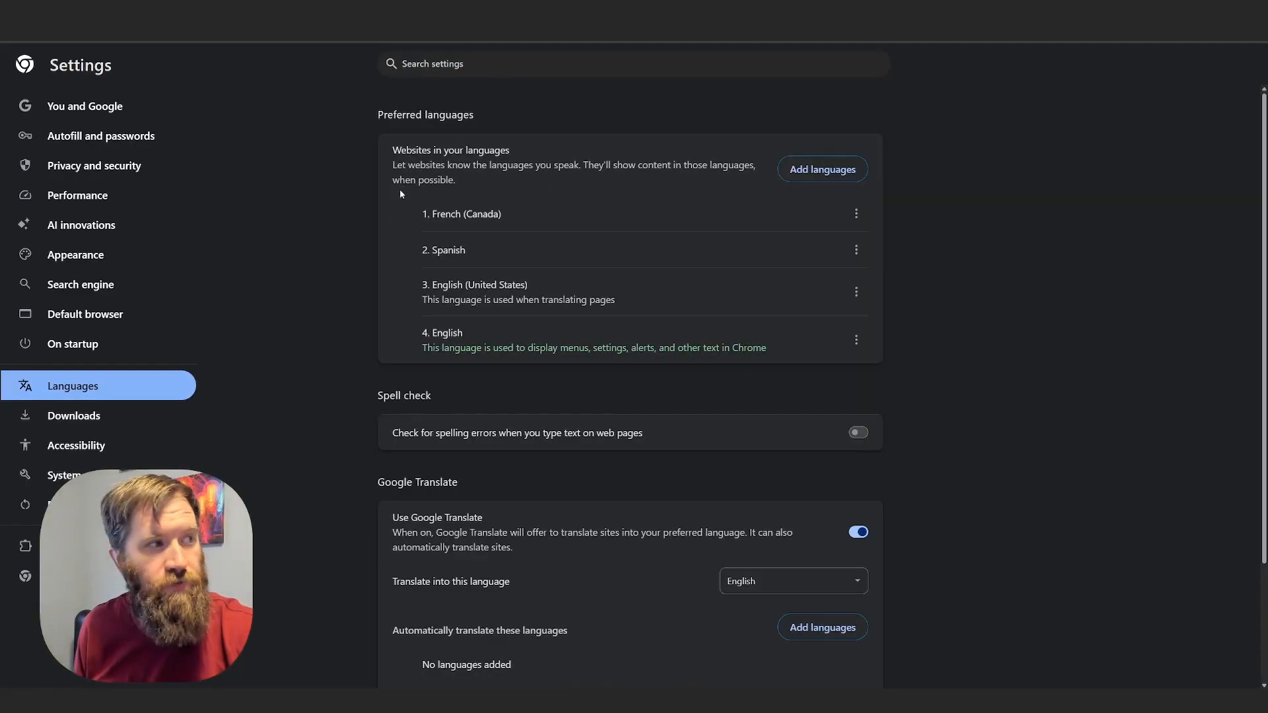
In Chrome's language settings, remove French (Canada) and Spanish from the preferred languages
{"action": "left_click", "coordinate": [851, 213]}
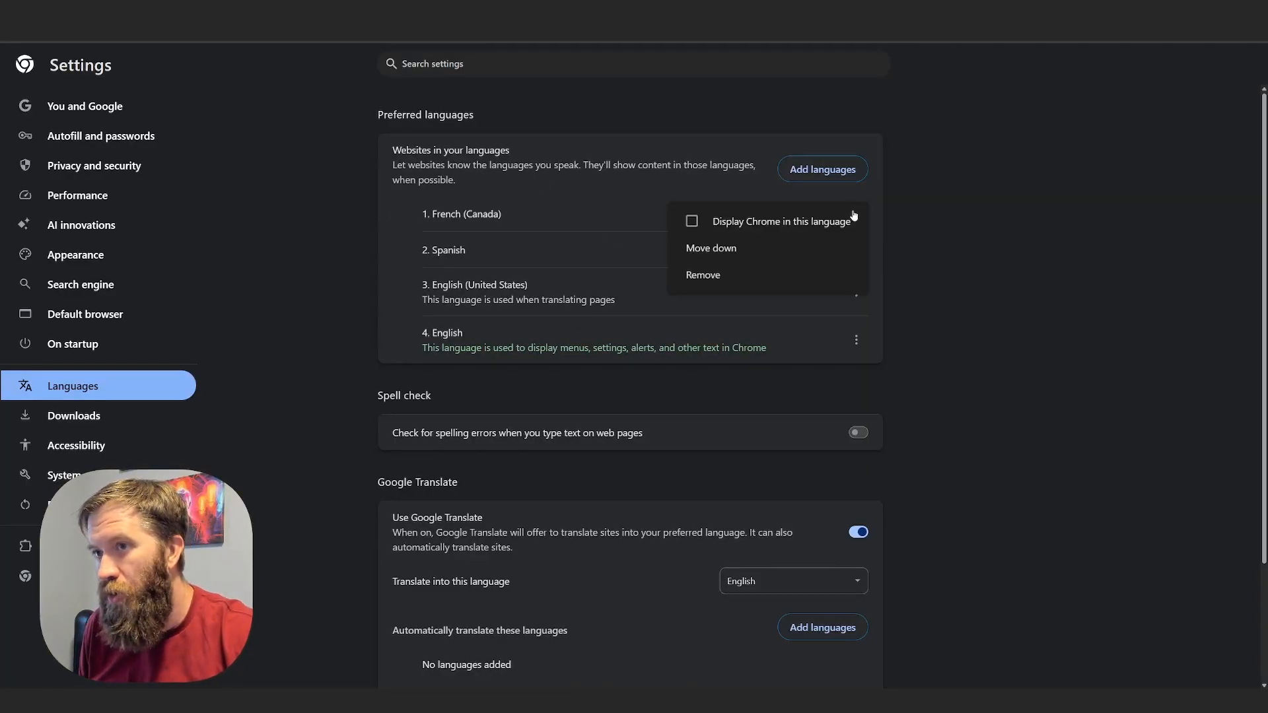
{"action": "left_click", "coordinate": [740, 274]}
{"action": "left_click", "coordinate": [856, 214]}
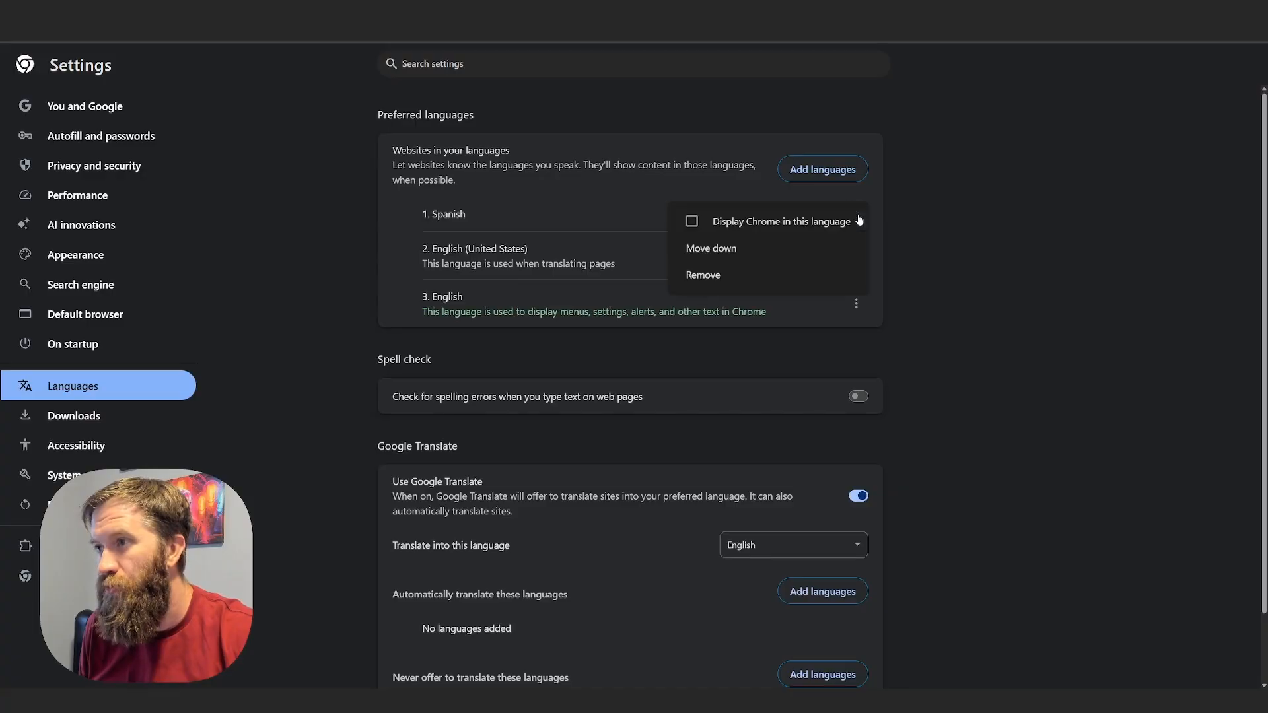
{"action": "left_click", "coordinate": [847, 281]}
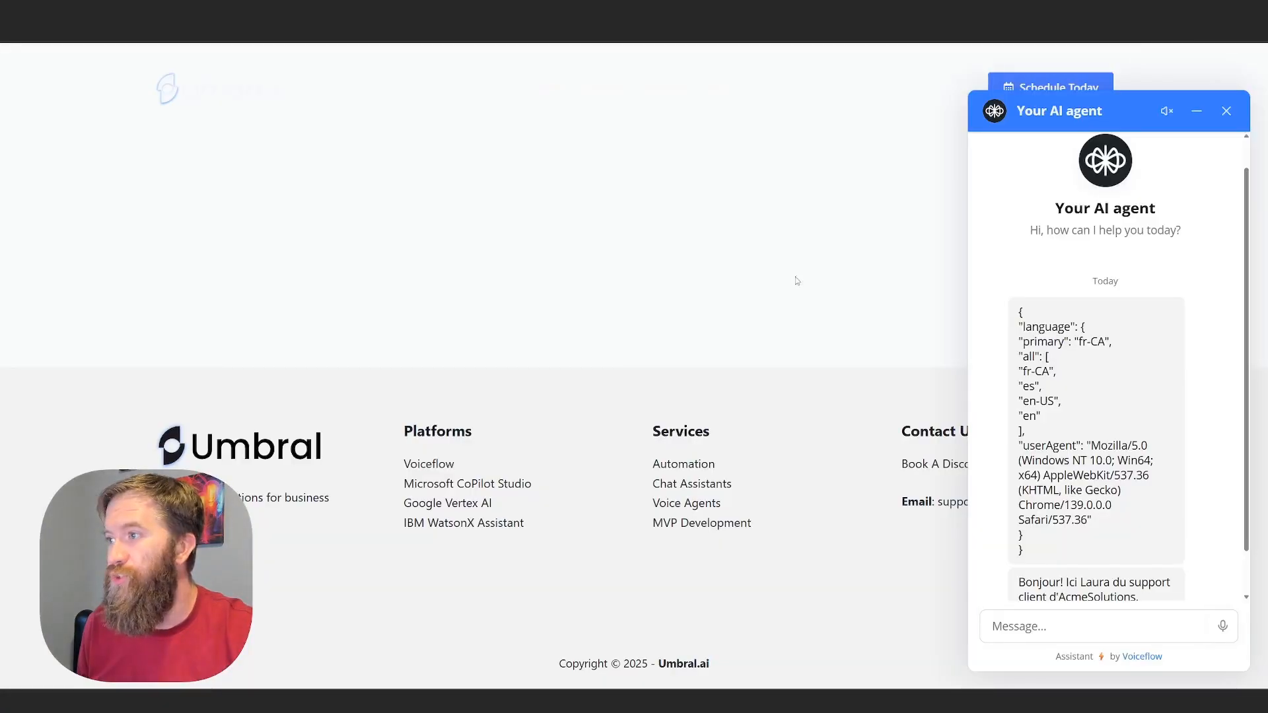
{"action": "right_click", "coordinate": [829, 207]}
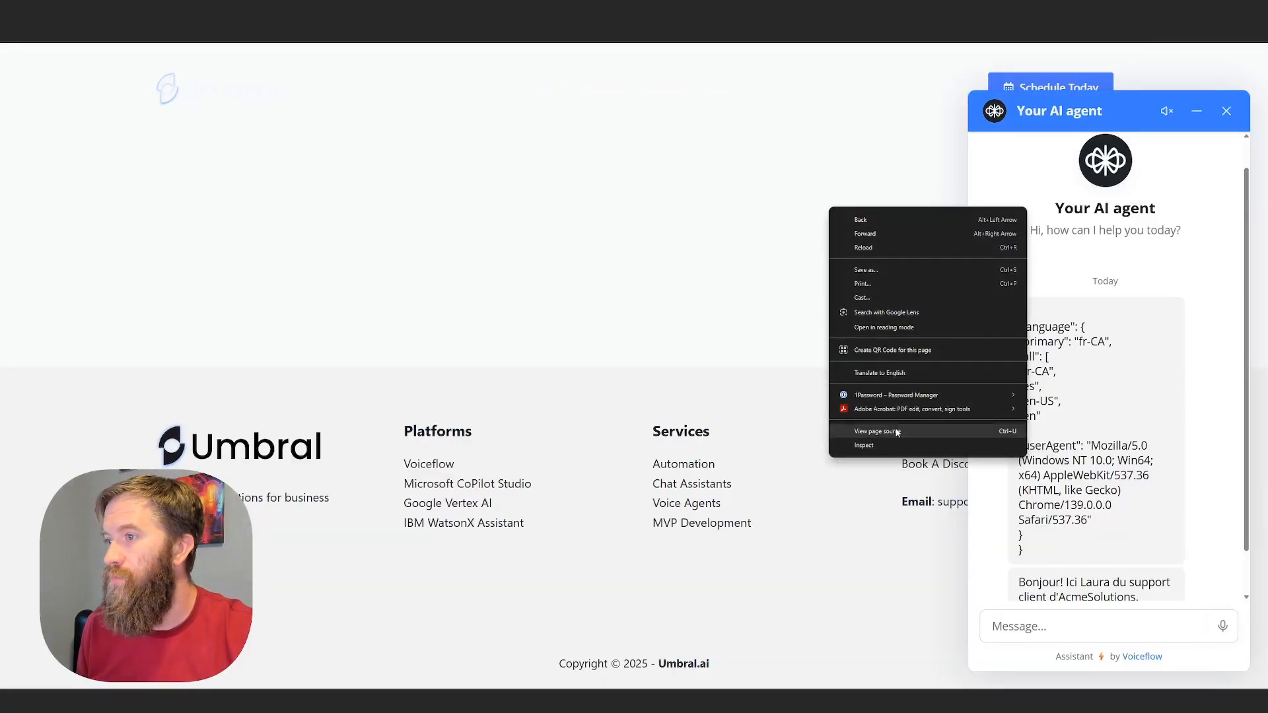
{"action": "left_click", "coordinate": [859, 451]}
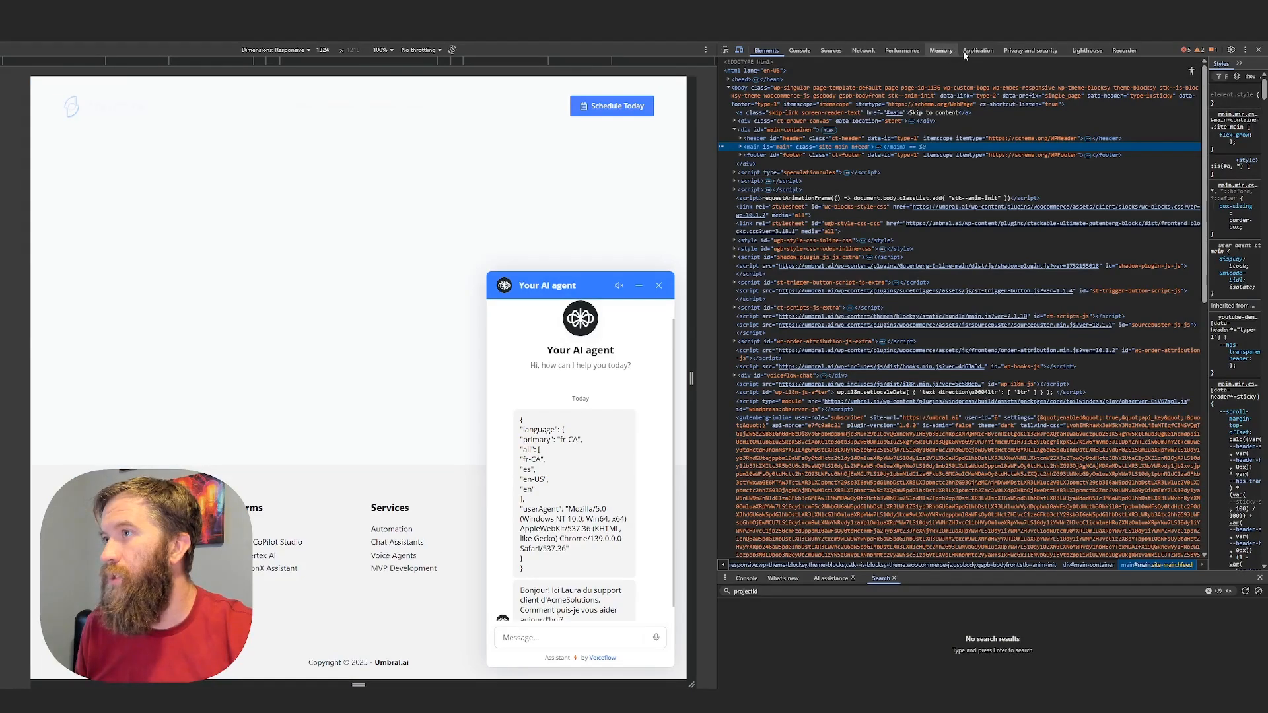
{"action": "left_click", "coordinate": [977, 50]}
{"action": "left_click", "coordinate": [766, 135]}
{"action": "left_click", "coordinate": [746, 146]}
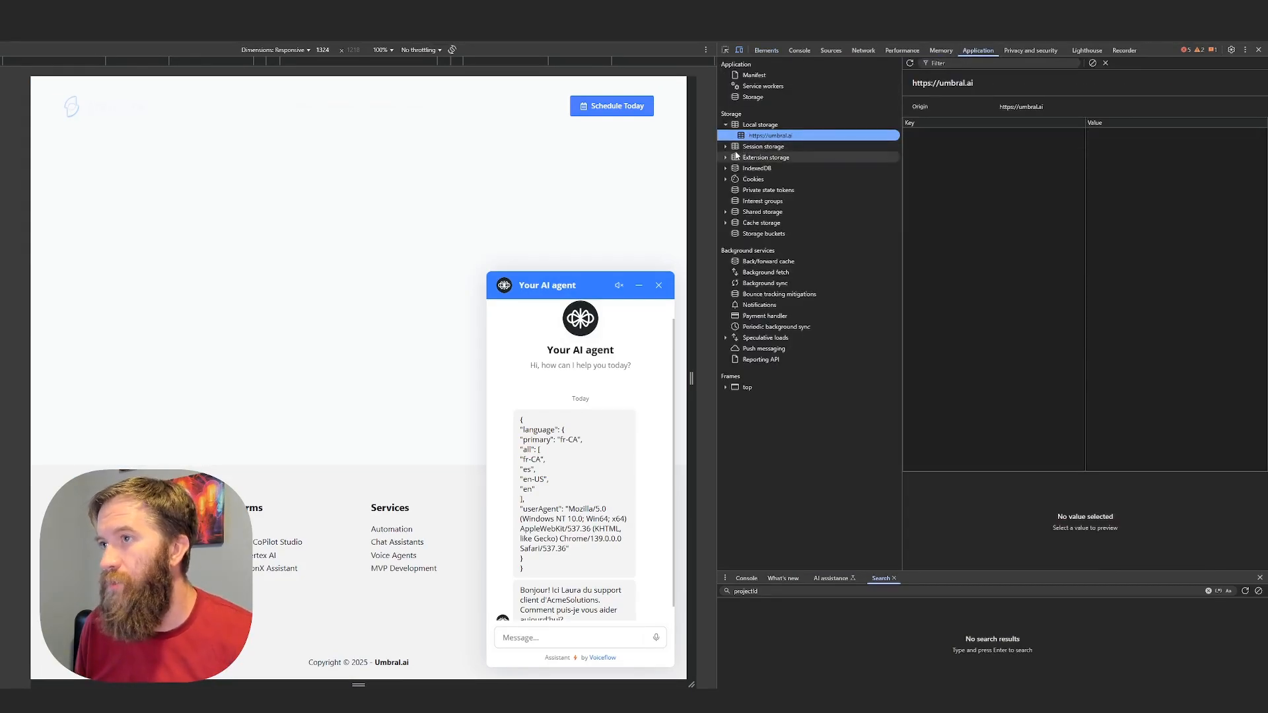
{"action": "left_click", "coordinate": [746, 158]}
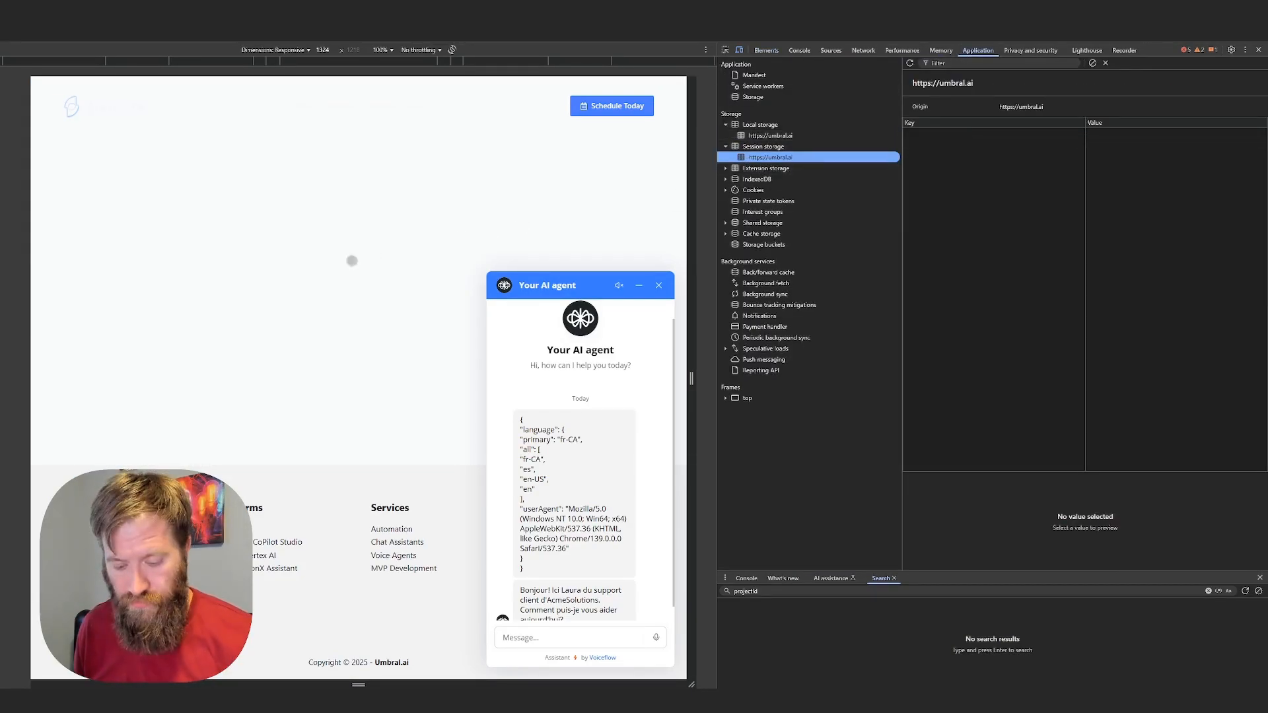
{"action": "left_click", "coordinate": [1259, 51]}
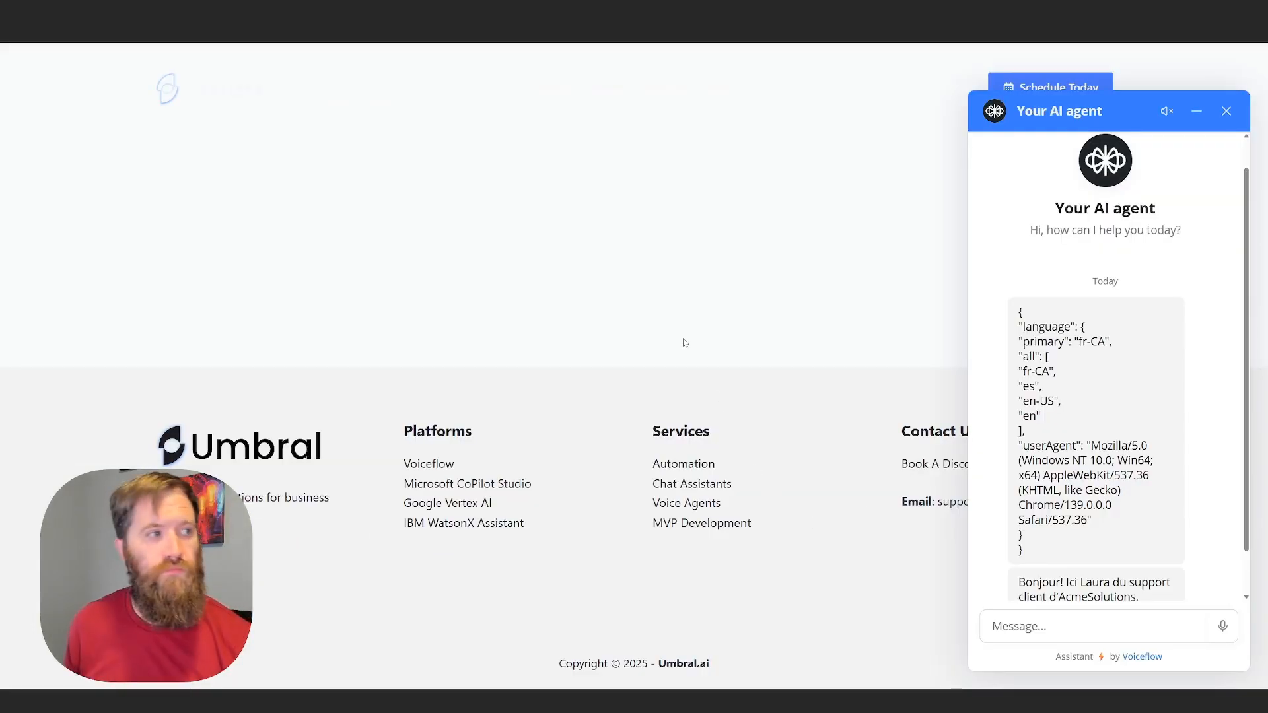
{"action": "key", "text": "F5"}
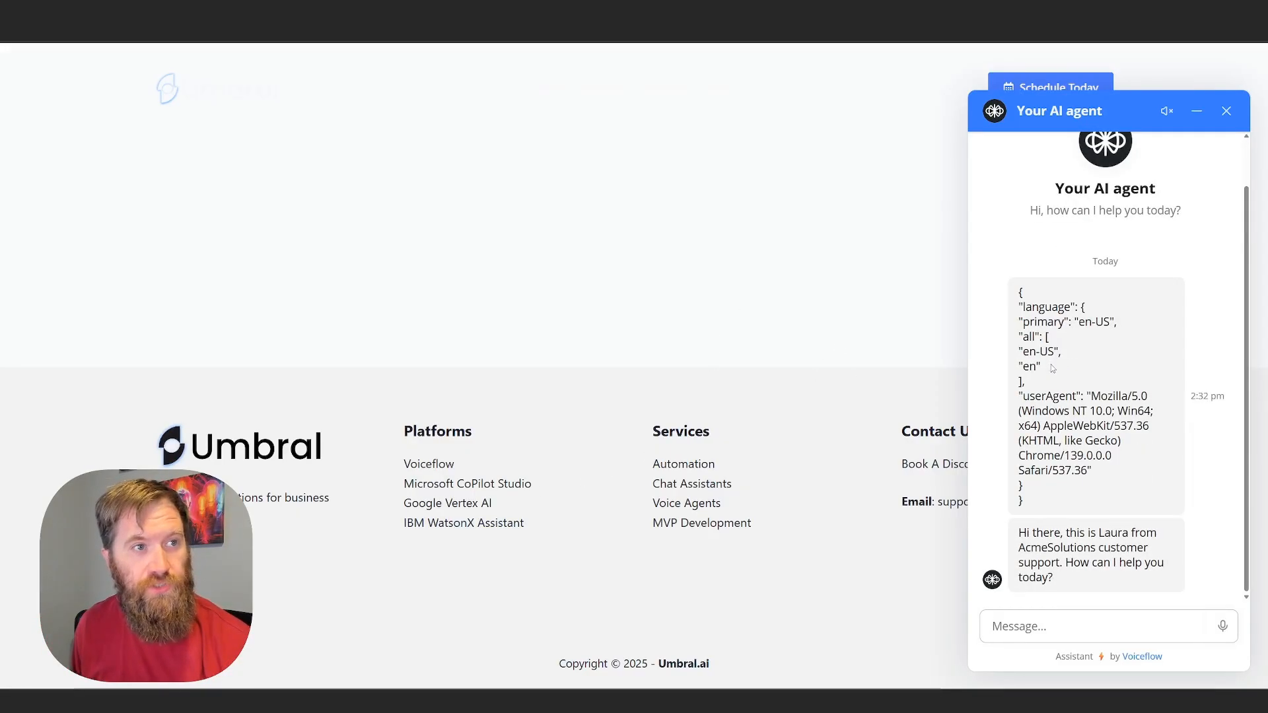
Examine the language entries in the new session data message and the greeting below it
{"action": "left_click_drag", "start_coordinate": [1057, 363], "coordinate": [1015, 318]}
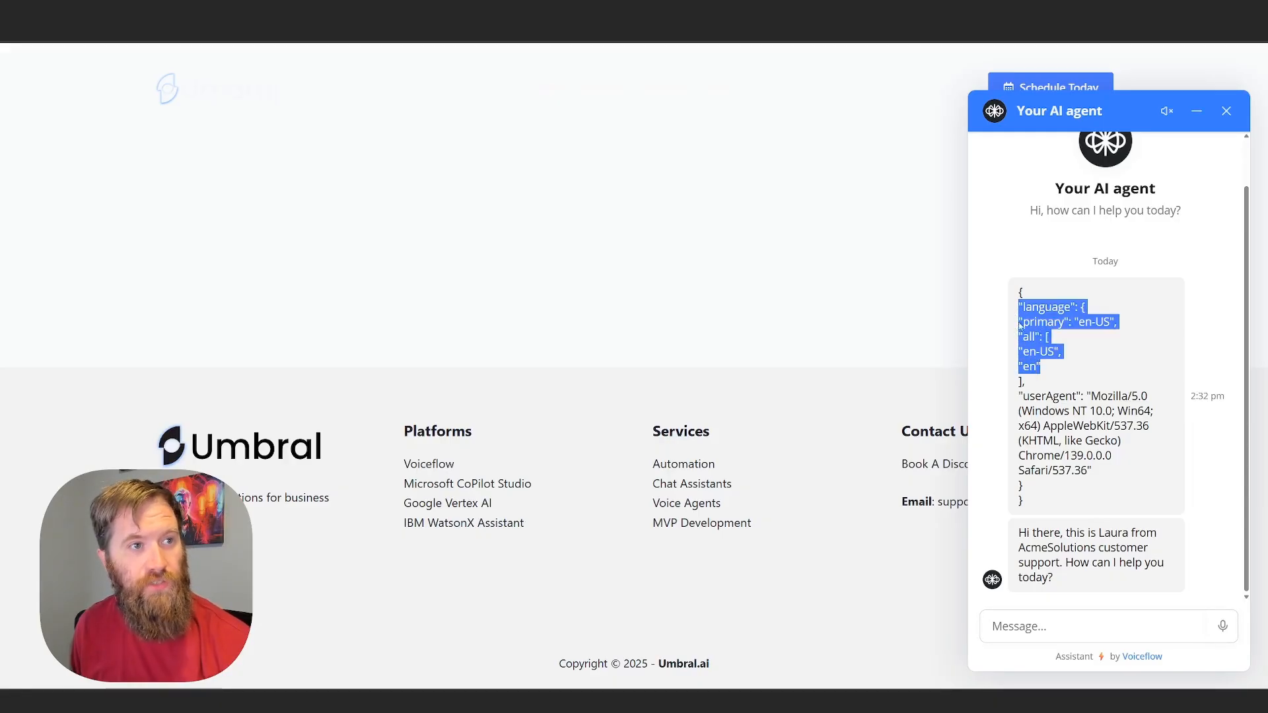
{"action": "left_click", "coordinate": [1017, 318]}
{"action": "left_click_drag", "start_coordinate": [1026, 532], "coordinate": [1083, 586]}
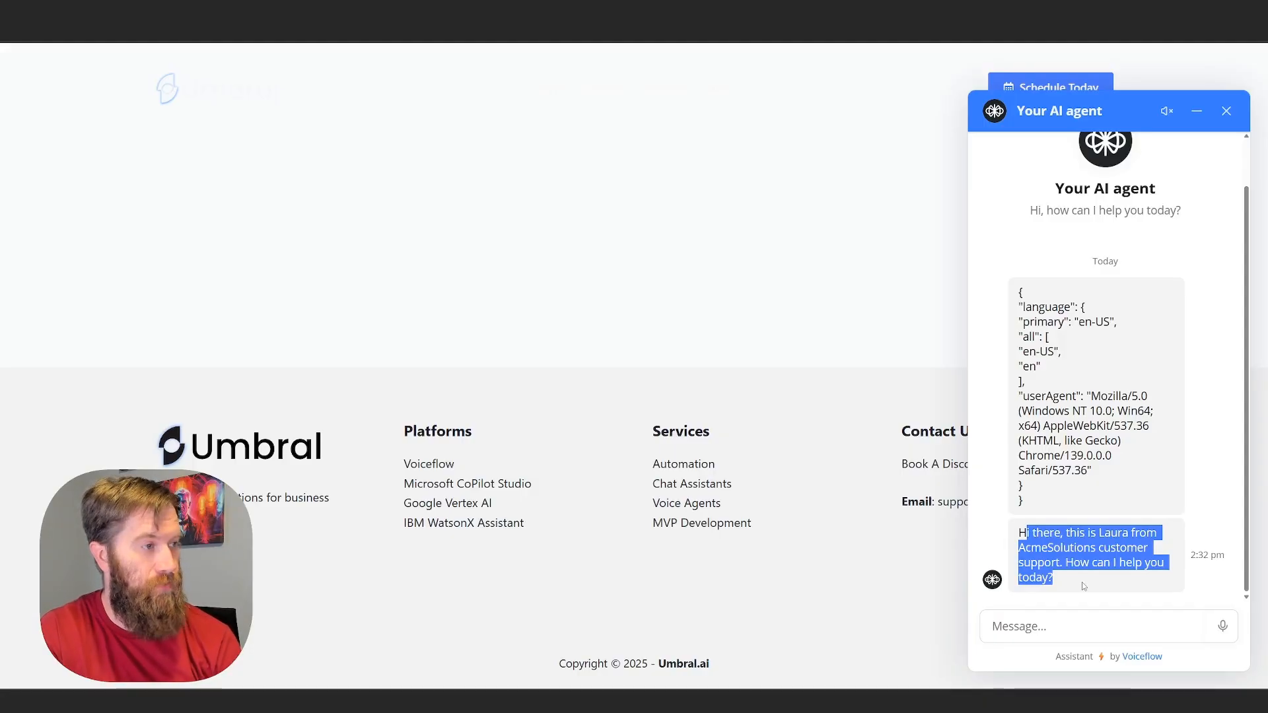
{"action": "left_click", "coordinate": [1081, 582]}
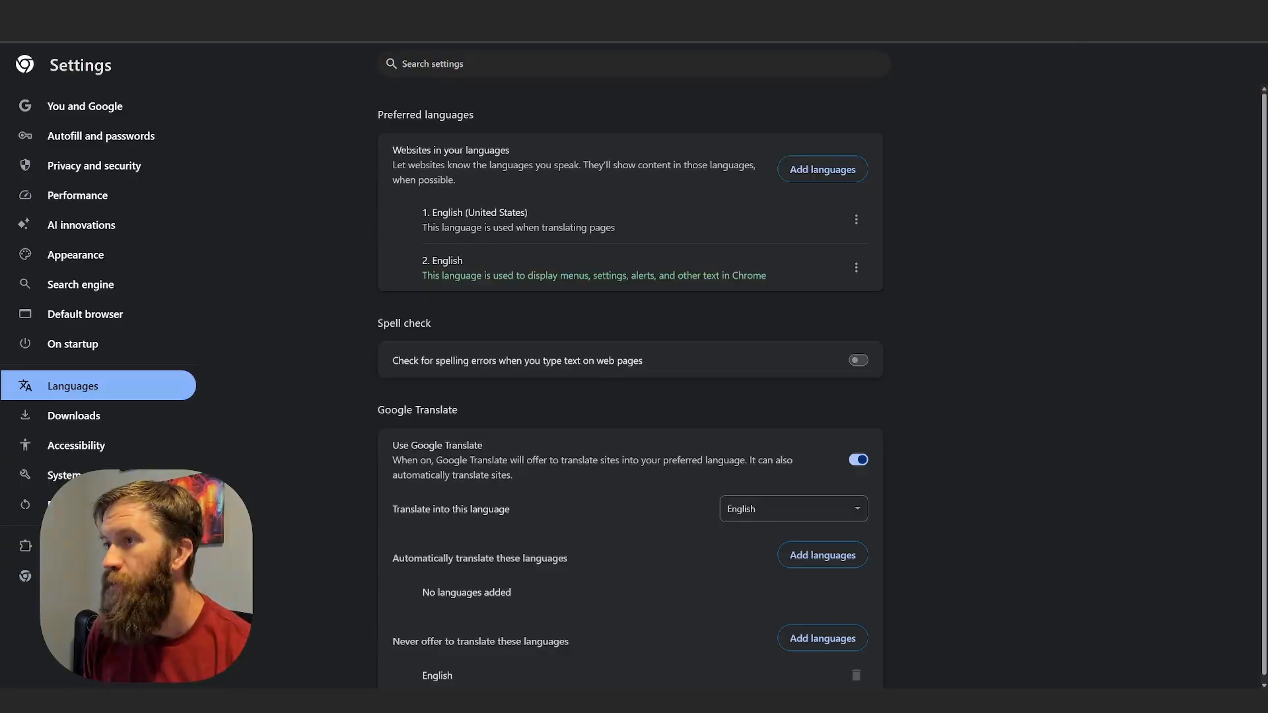
Add Spanish to Chrome's preferred languages and move it to the top of the list
{"action": "left_click", "coordinate": [822, 169]}
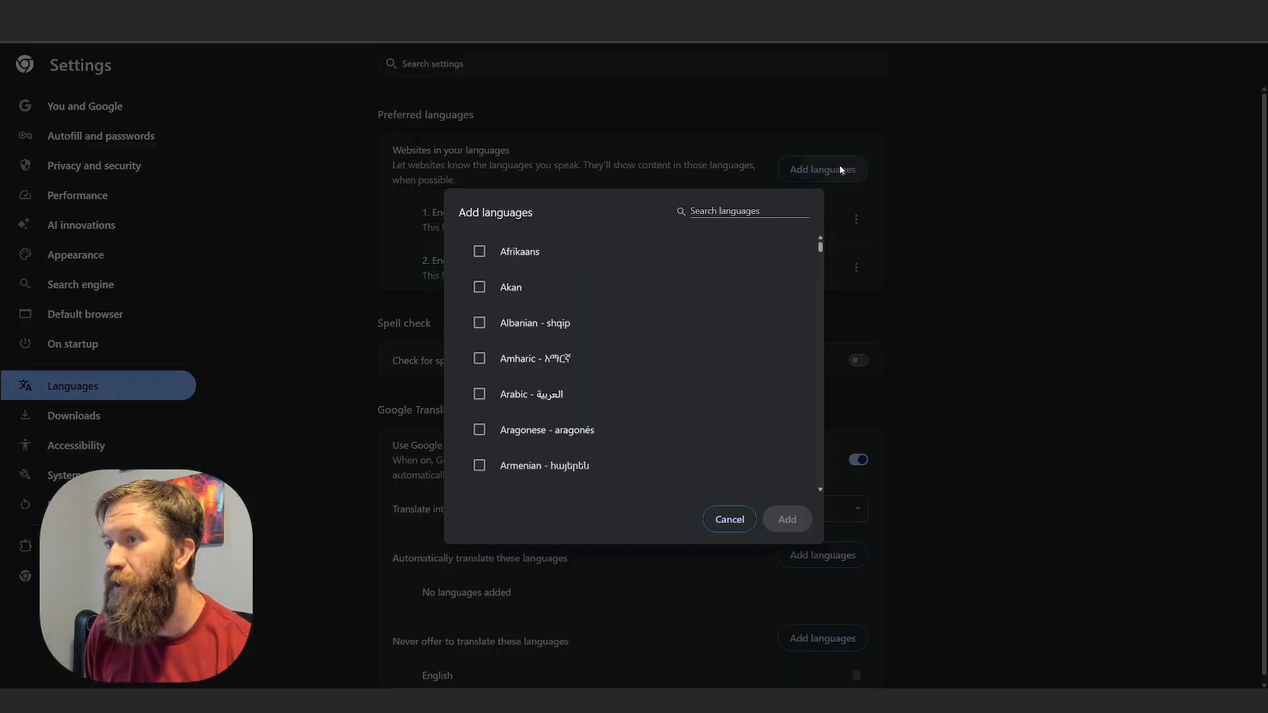
{"action": "type", "text": "spani"}
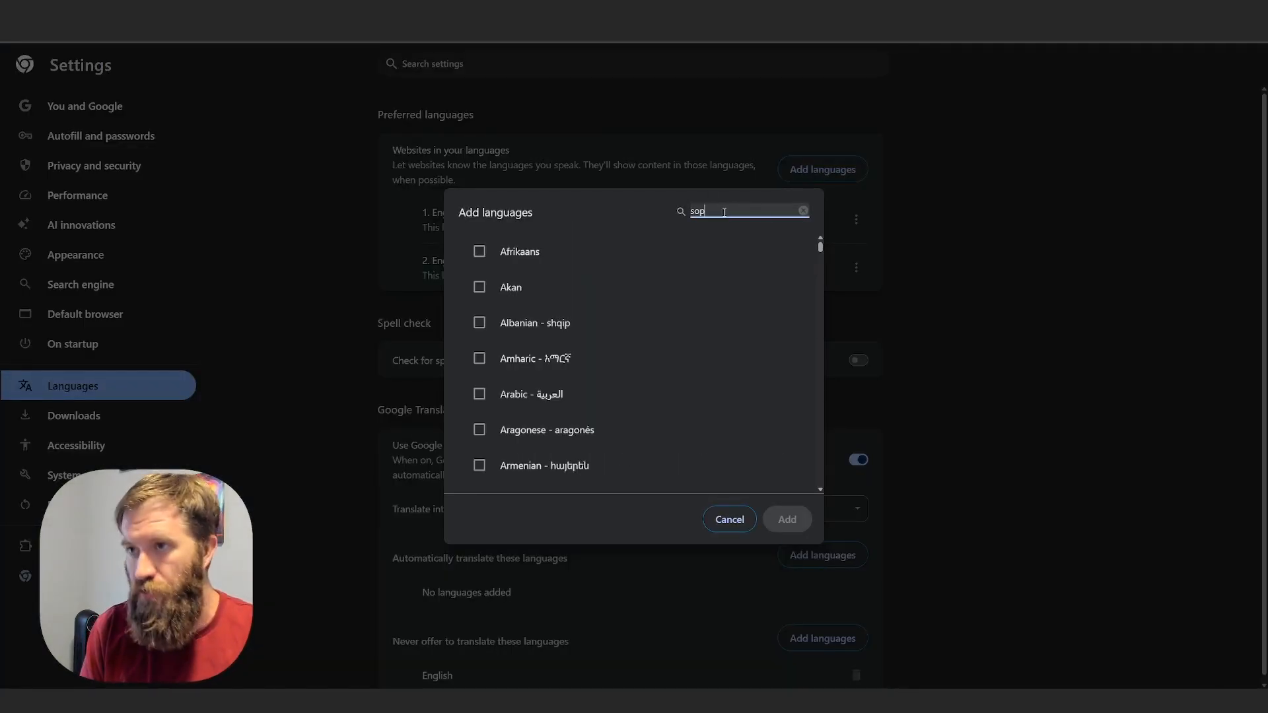
{"action": "type", "text": "sh"}
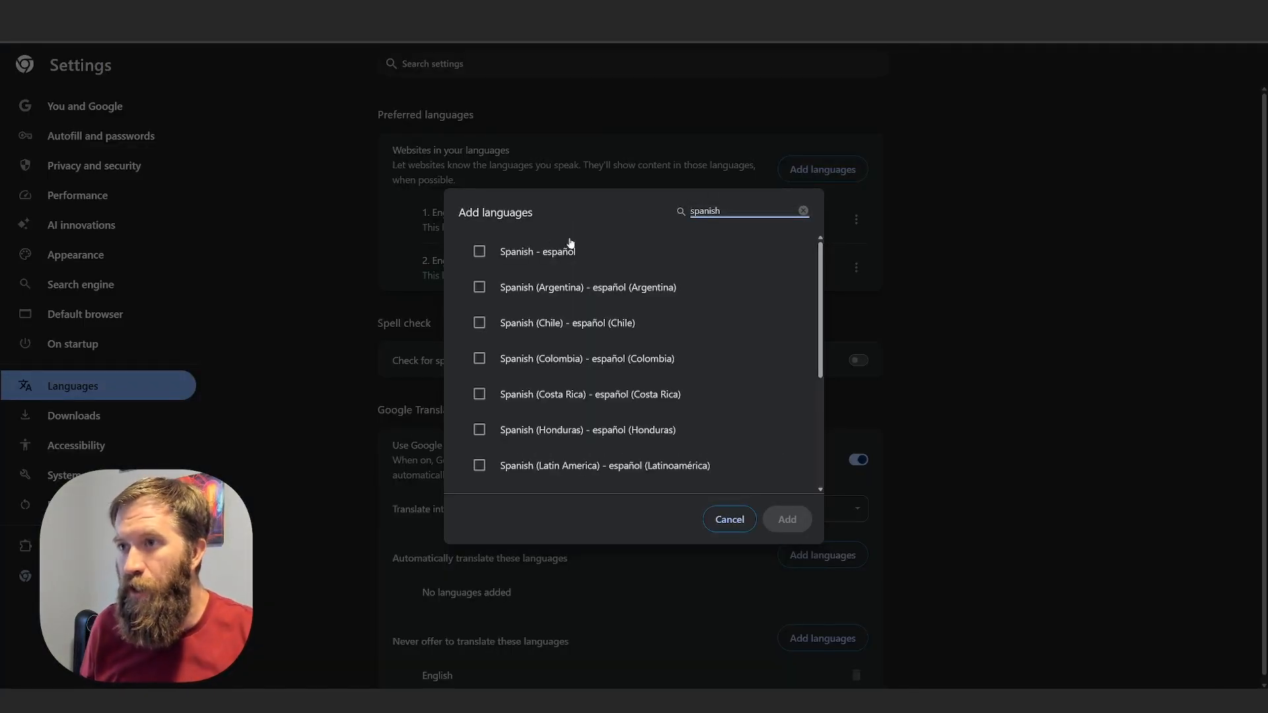
{"action": "left_click", "coordinate": [512, 252]}
{"action": "left_click", "coordinate": [787, 519]}
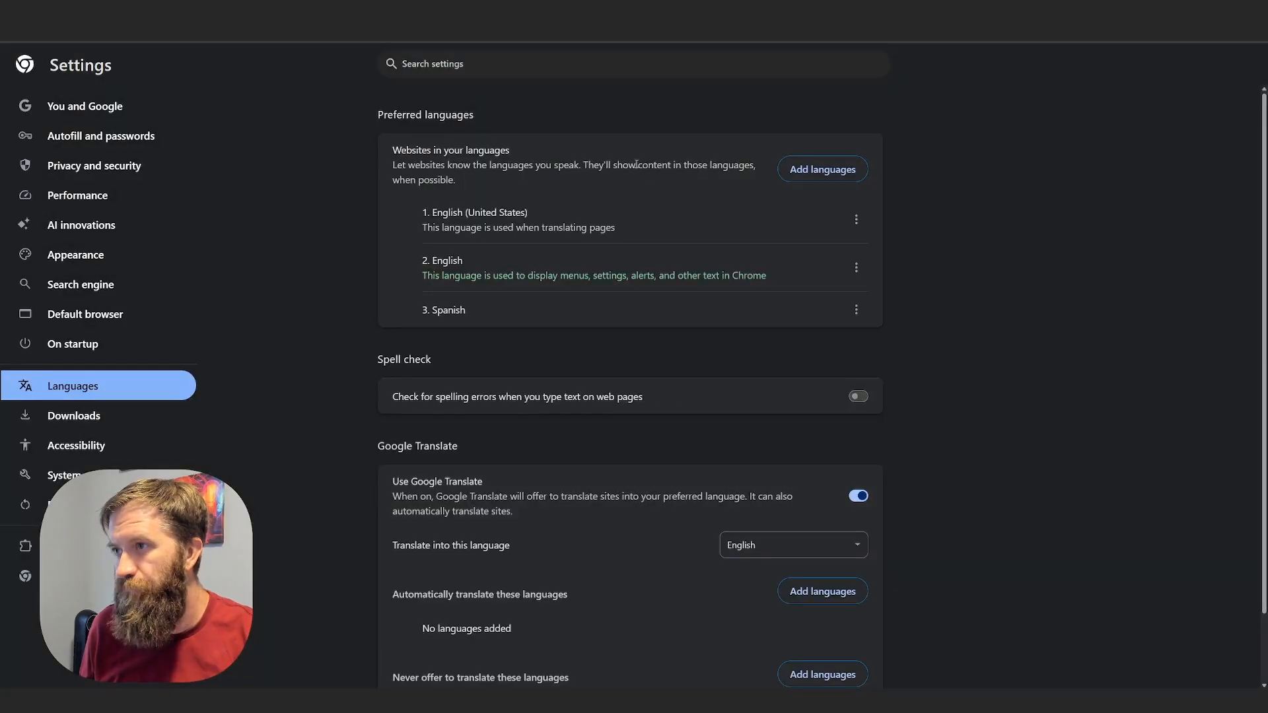
{"action": "left_click", "coordinate": [856, 309]}
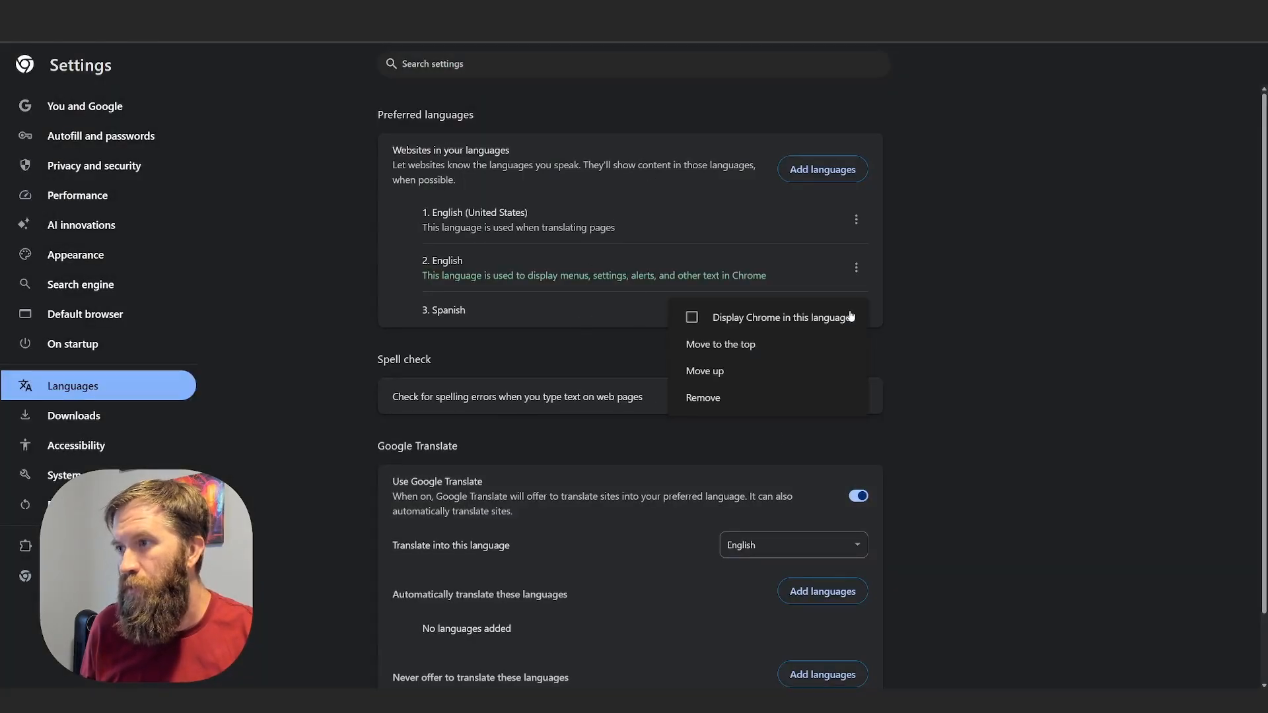
{"action": "left_click", "coordinate": [752, 350]}
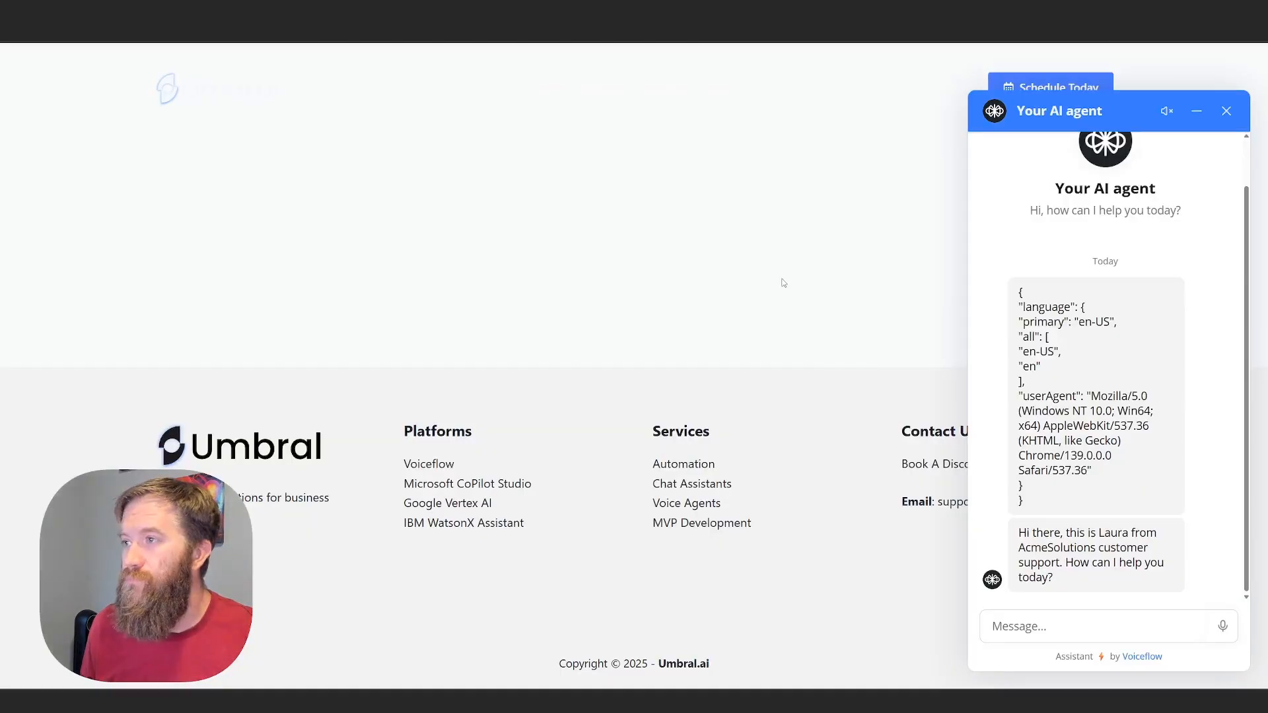
Clear the Umbral website's stored local and session data again, close the developer tools and restart the chat widget
{"action": "right_click", "coordinate": [781, 278]}
{"action": "left_click", "coordinate": [834, 517]}
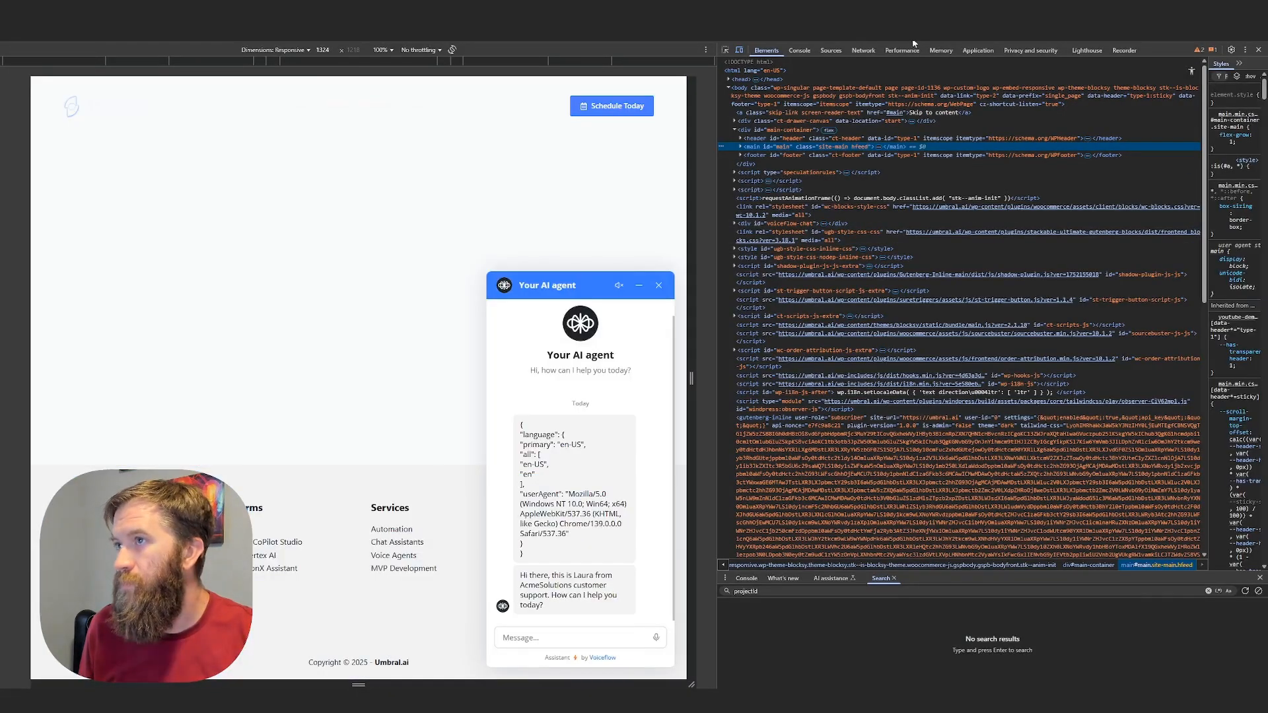
{"action": "left_click", "coordinate": [974, 51]}
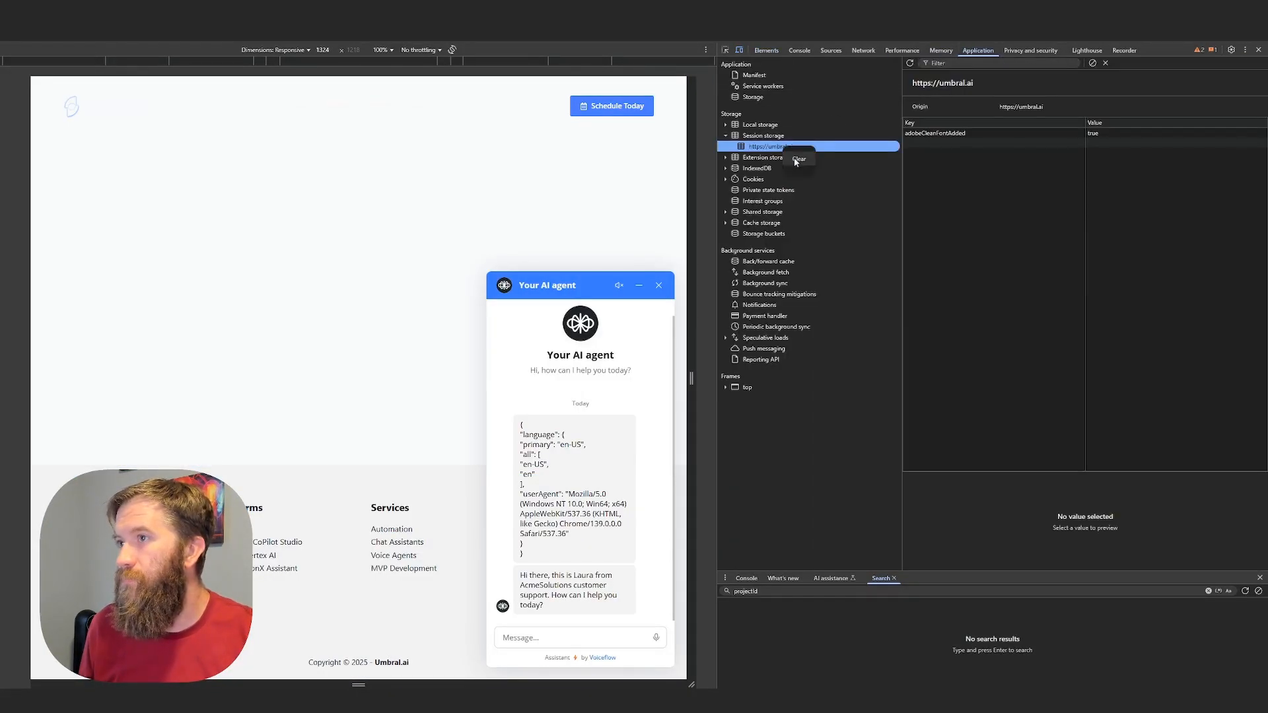
{"action": "left_click", "coordinate": [759, 124]}
{"action": "left_click", "coordinate": [769, 135]}
{"action": "right_click", "coordinate": [766, 137]}
{"action": "left_click", "coordinate": [777, 148]}
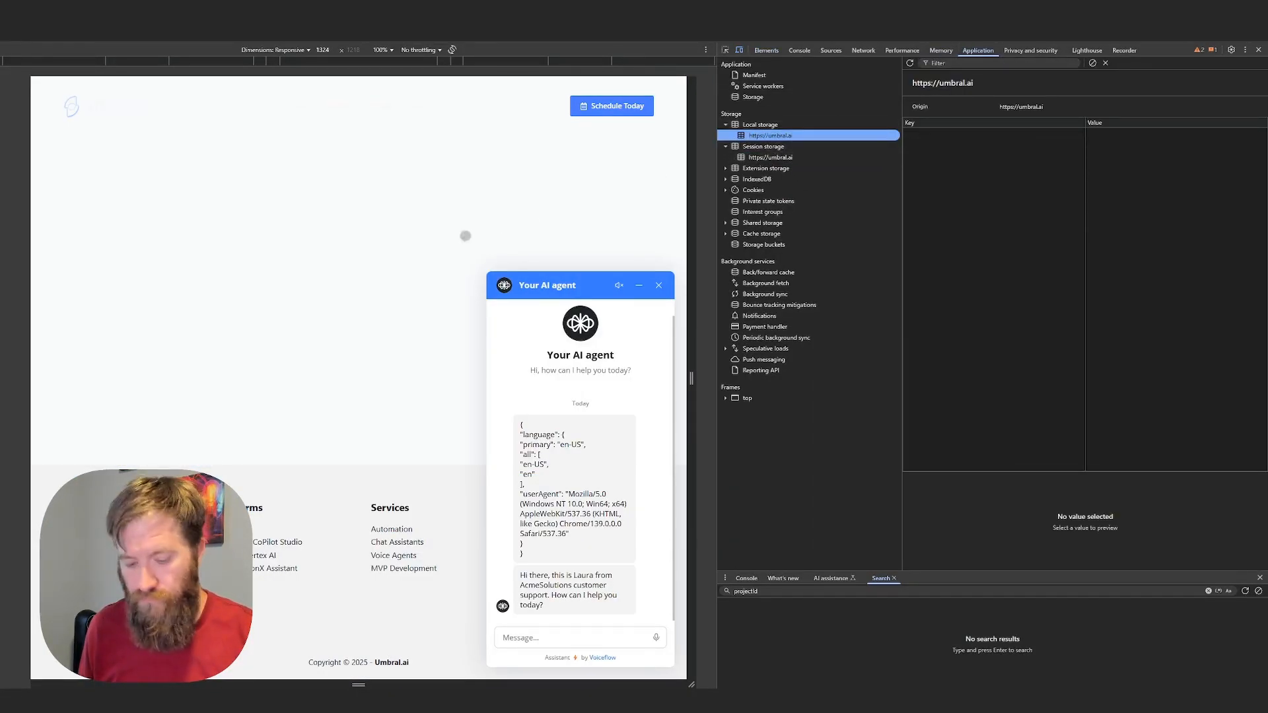
{"action": "left_click", "coordinate": [1257, 51]}
{"action": "left_click", "coordinate": [1226, 645]}
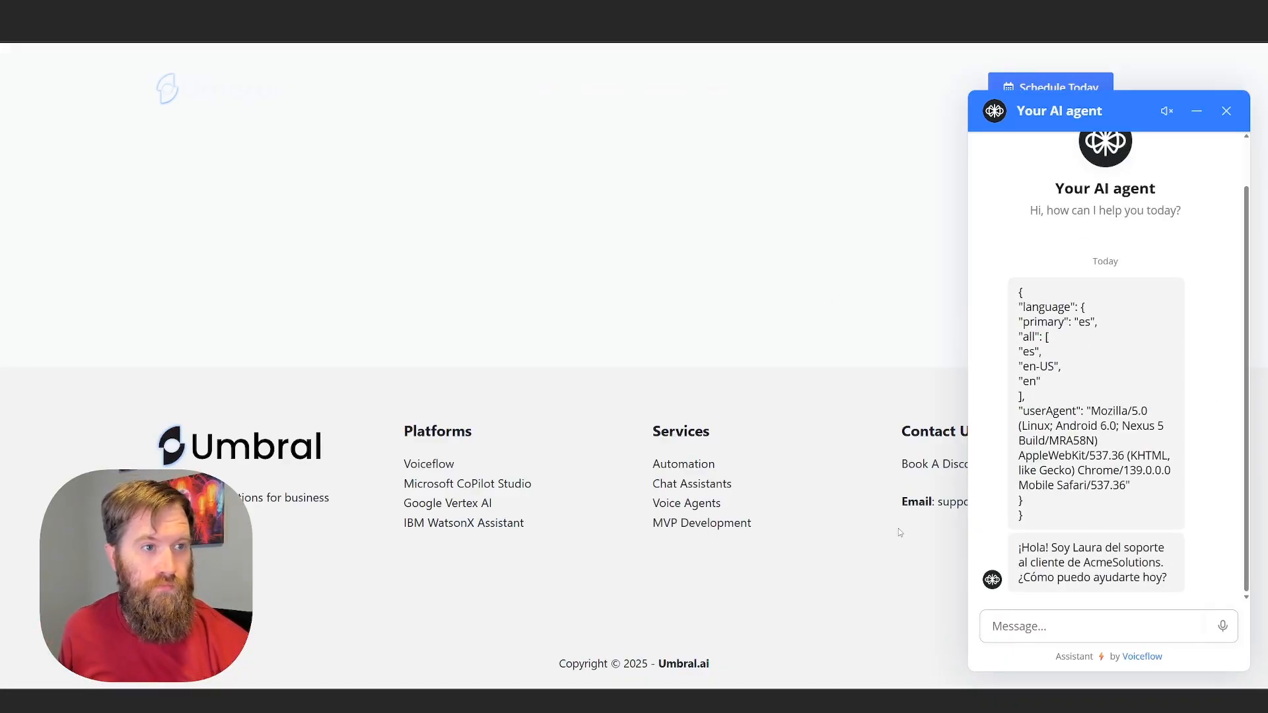
Examine the agent's greeting, the primary language entry and the list of all languages in the restarted chat
{"action": "left_click_drag", "start_coordinate": [1020, 548], "coordinate": [1178, 591]}
{"action": "left_click", "coordinate": [1185, 597]}
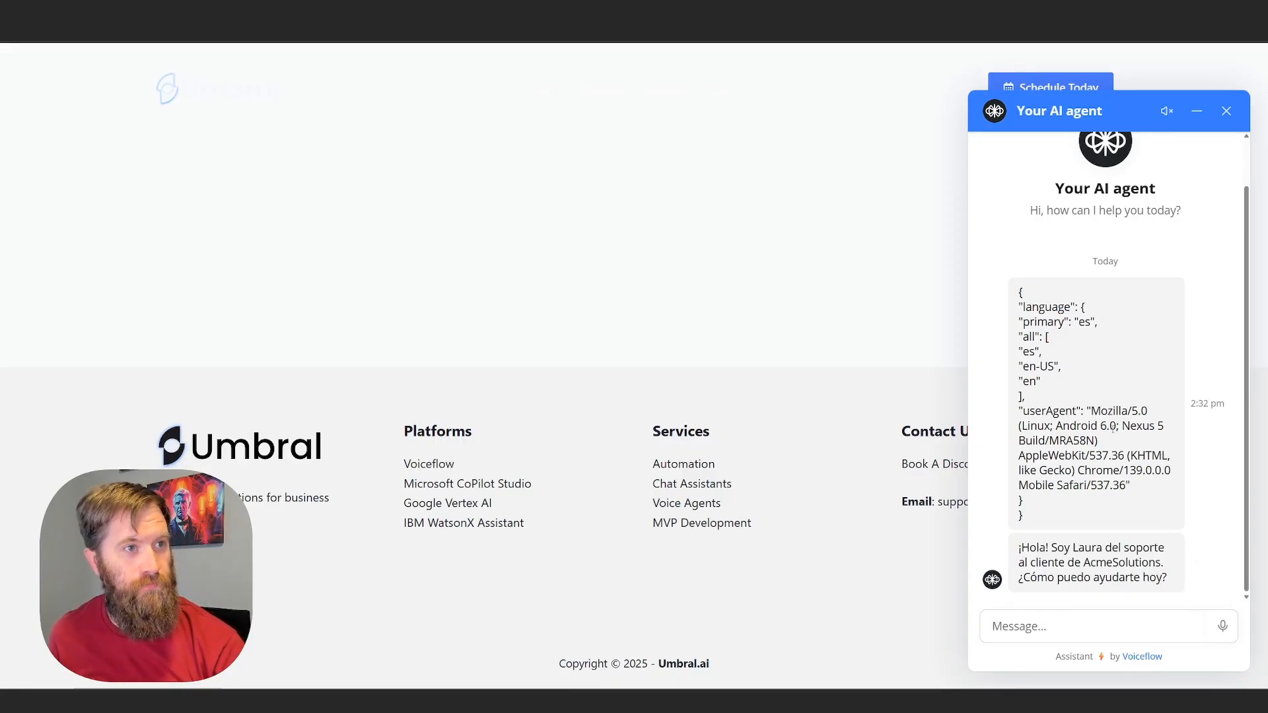
{"action": "left_click_drag", "start_coordinate": [1071, 322], "coordinate": [1101, 324]}
{"action": "left_click", "coordinate": [1119, 329]}
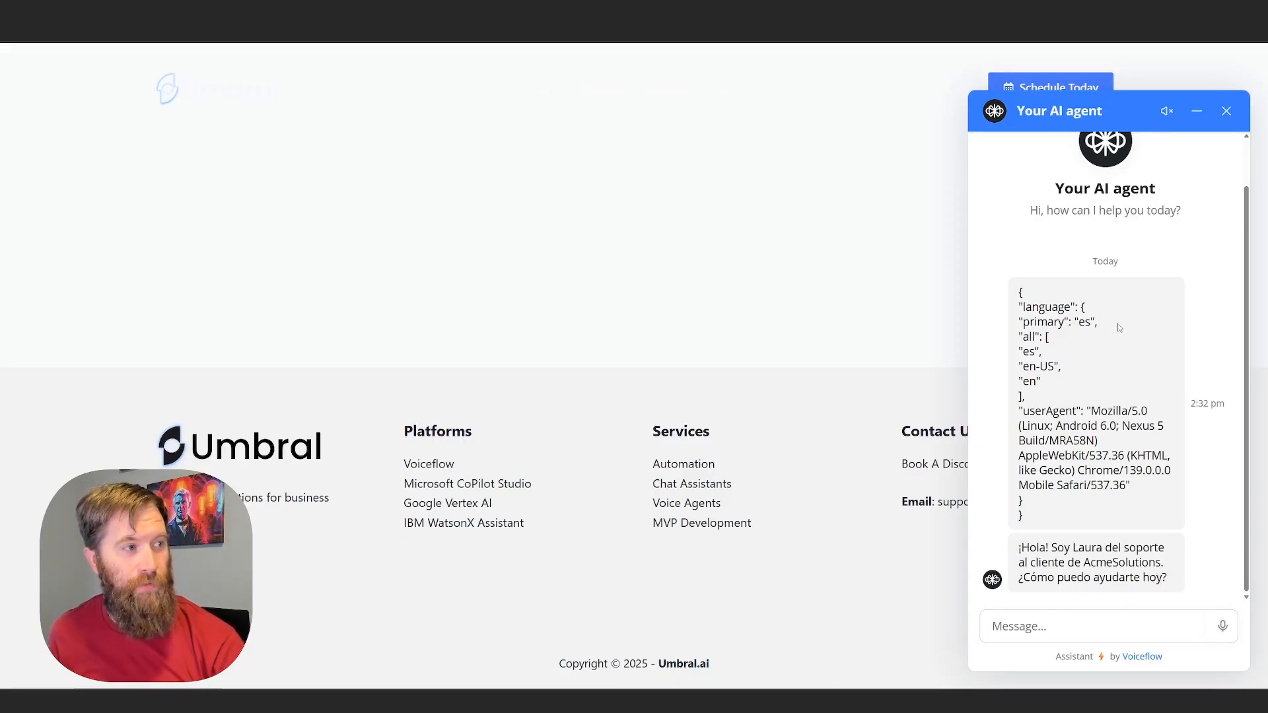
{"action": "left_click_drag", "start_coordinate": [1018, 335], "coordinate": [1042, 383]}
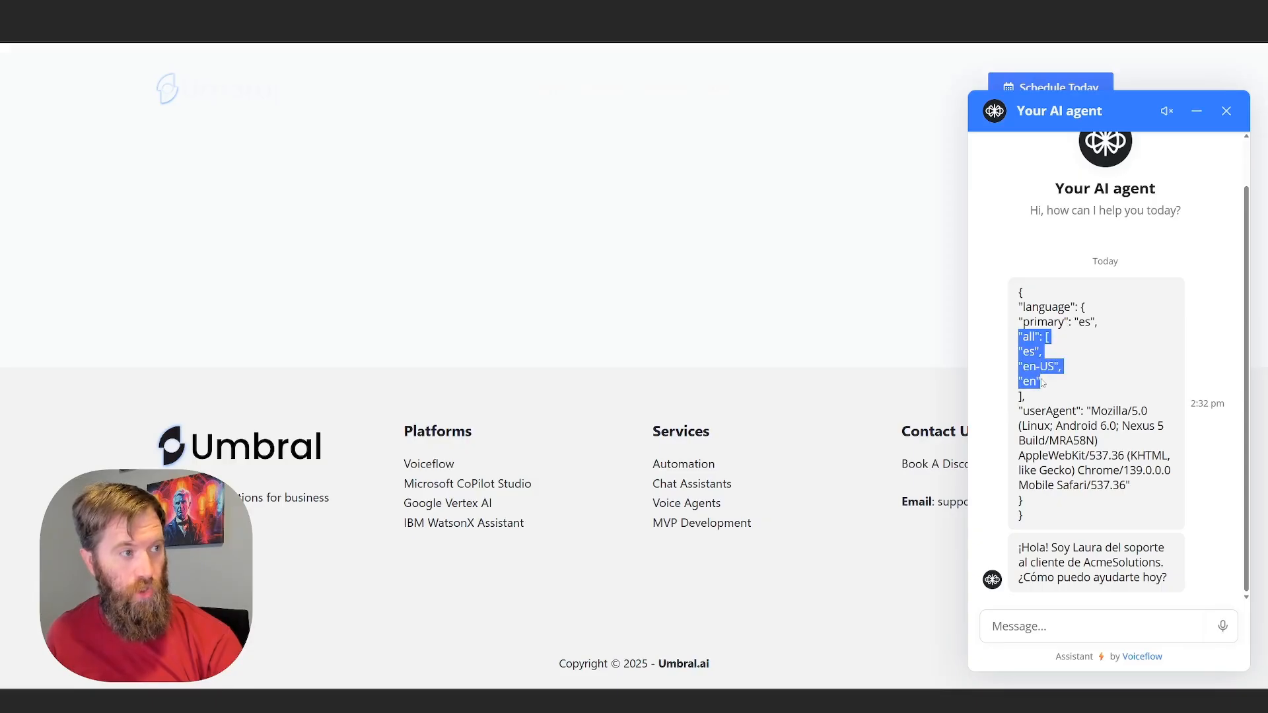